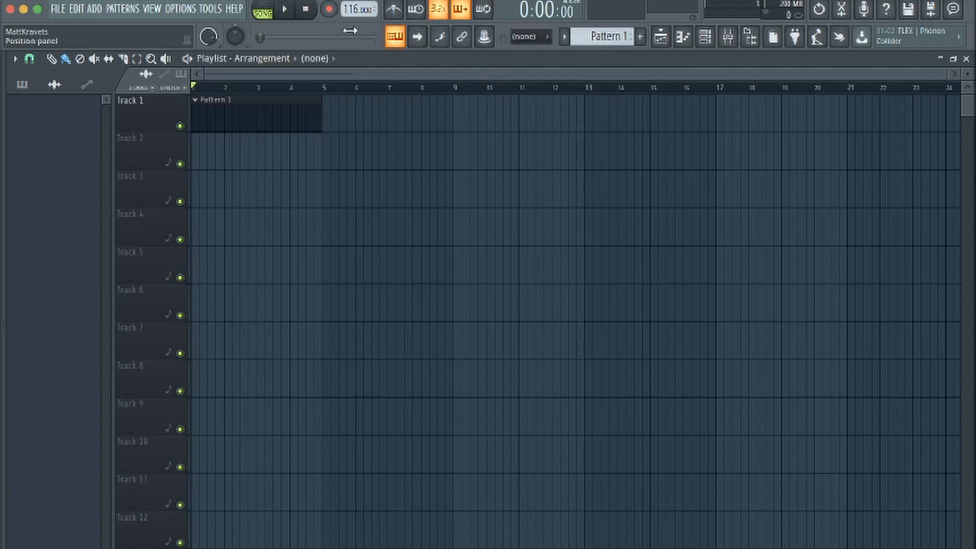
Open the channel rack and switch its channel filter to show all channels
click(706, 36)
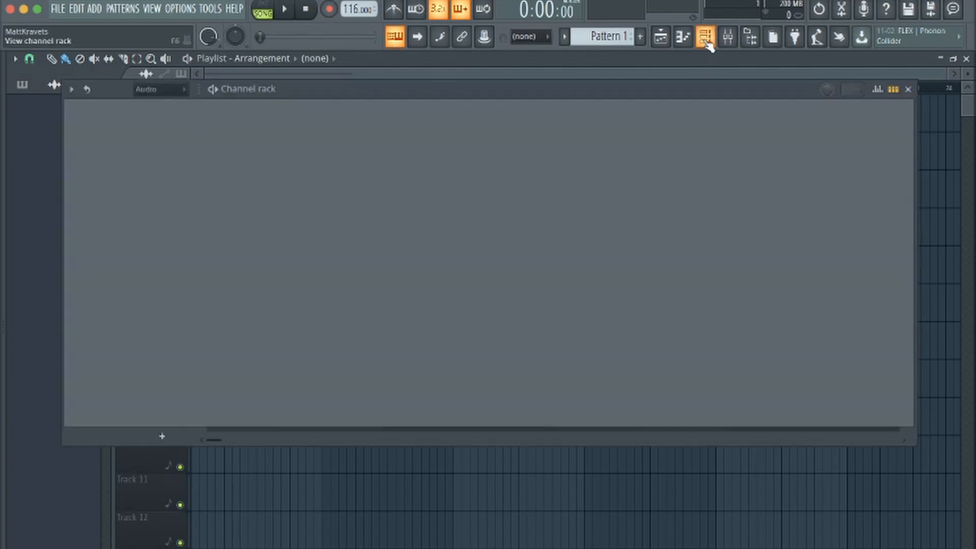
click(159, 89)
click(148, 106)
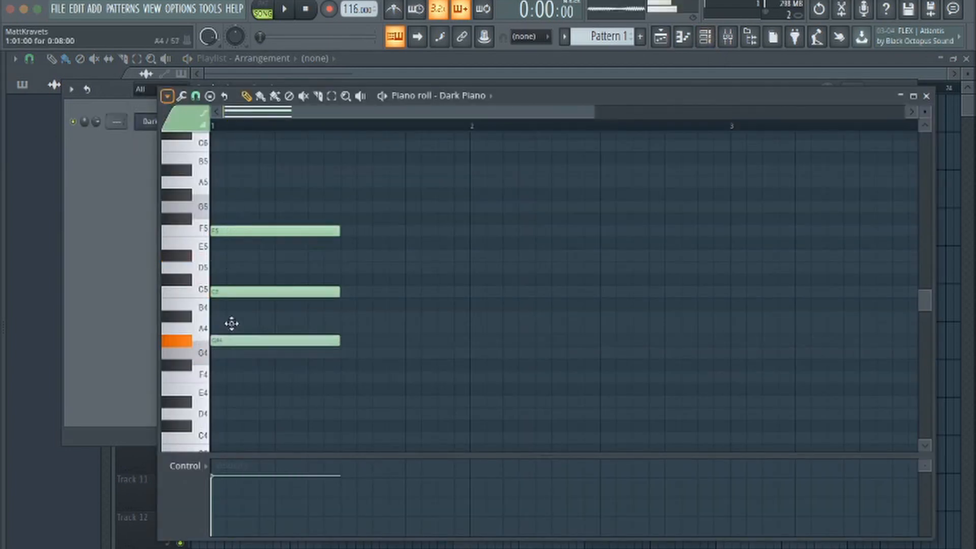
Write two half-length chords at the start of bar 1: A#4, D5 and G5, followed by A4, D5 and F5
drag(261, 309, 283, 266)
click(280, 316)
drag(283, 206, 283, 229)
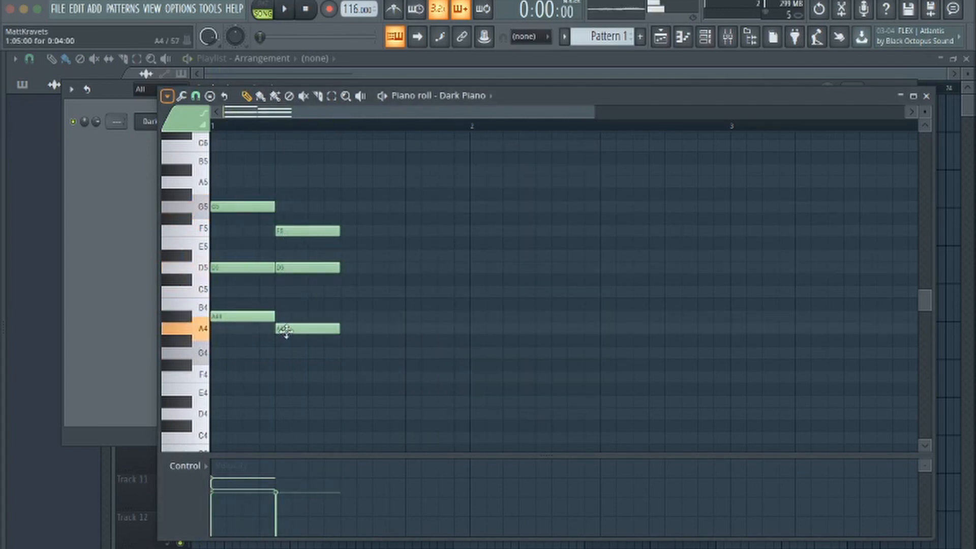
Add G4 and D4 bass notes, raise the second chord's A4 to A#4, and stretch that chord to the end of bar 1
scroll(280, 325, down, 3)
click(244, 259)
scroll(244, 259, up, 2)
click(278, 378)
key(space)
Add a third chord filling bar 2 with F4, A4, A#4, D5 and A5
key(space)
scroll(316, 352, up, 2)
drag(337, 410, 405, 410)
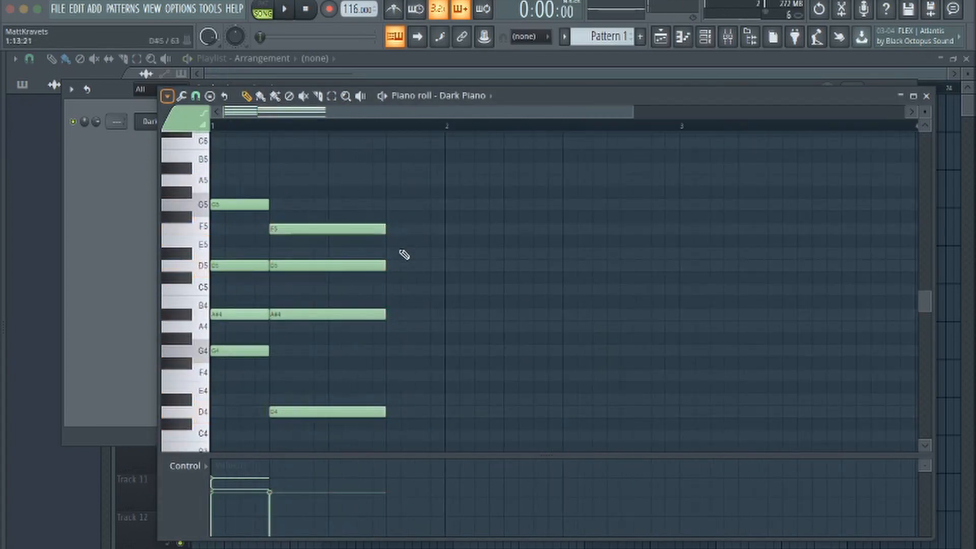
click(402, 366)
click(402, 245)
drag(397, 158, 400, 171)
key(space)
mouse_move(407, 367)
mouse_down()
mouse_move(408, 356)
mouse_move(408, 378)
mouse_up()
drag(418, 245, 418, 258)
drag(420, 306, 421, 320)
click(402, 306)
drag(539, 257, 587, 265)
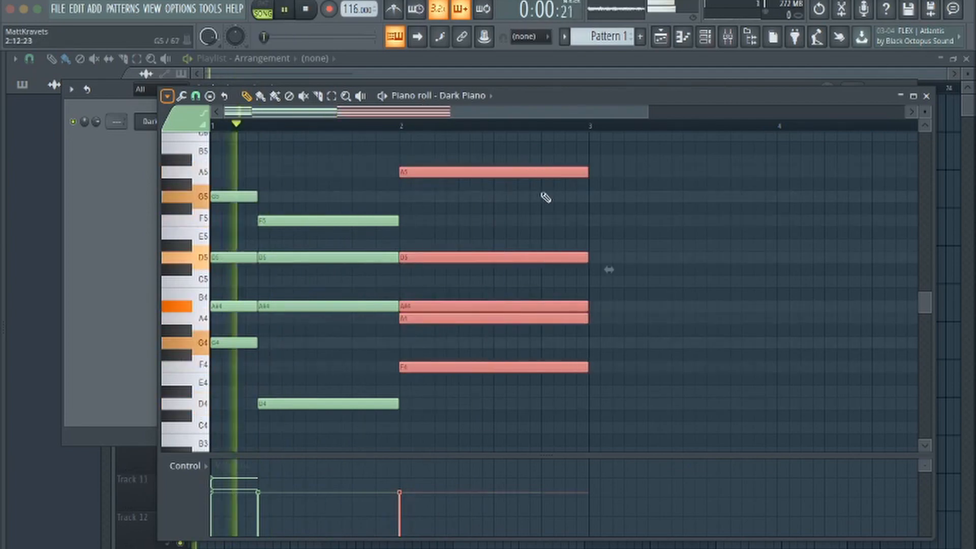
Revoice the bar 2 chord by removing A4 and adding D4
scroll(406, 266, down, 2)
scroll(356, 259, up, 4)
click(219, 238)
drag(260, 237, 261, 286)
scroll(359, 250, down, 2)
Duplicate the two-bar chord progression into bars 3 and 4
key(ctrl+b)
drag(724, 436, 645, 410)
key(ctrl+b)
Rework the bar 4 chord into two half-bar voicings and hold its bass note to the end of the bar
scroll(645, 356, down, 2)
mouse_move(638, 211)
mouse_down()
mouse_move(646, 193)
mouse_move(637, 193)
mouse_up()
scroll(636, 192, down, 1)
drag(534, 202, 534, 238)
scroll(560, 284, down, 3)
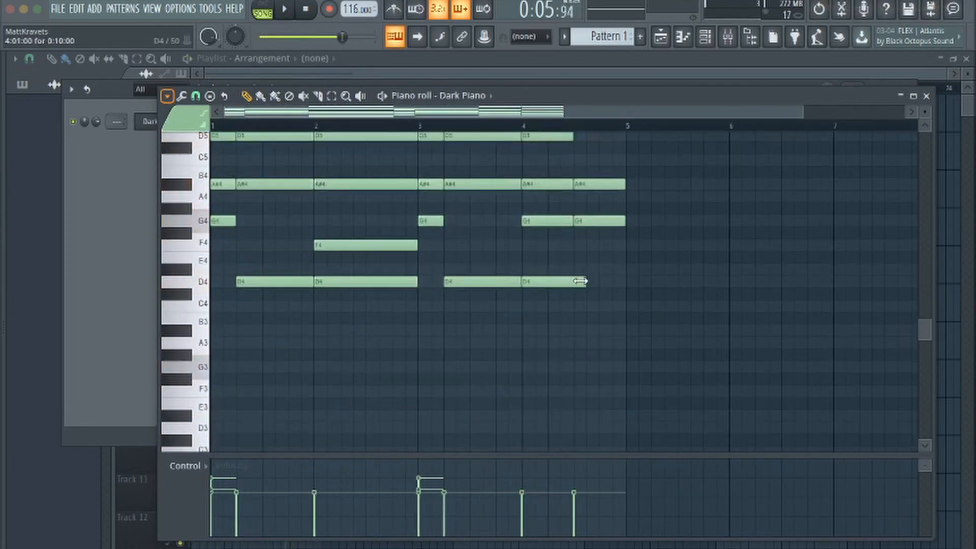
drag(581, 281, 623, 281)
scroll(539, 315, up, 3)
drag(552, 410, 552, 432)
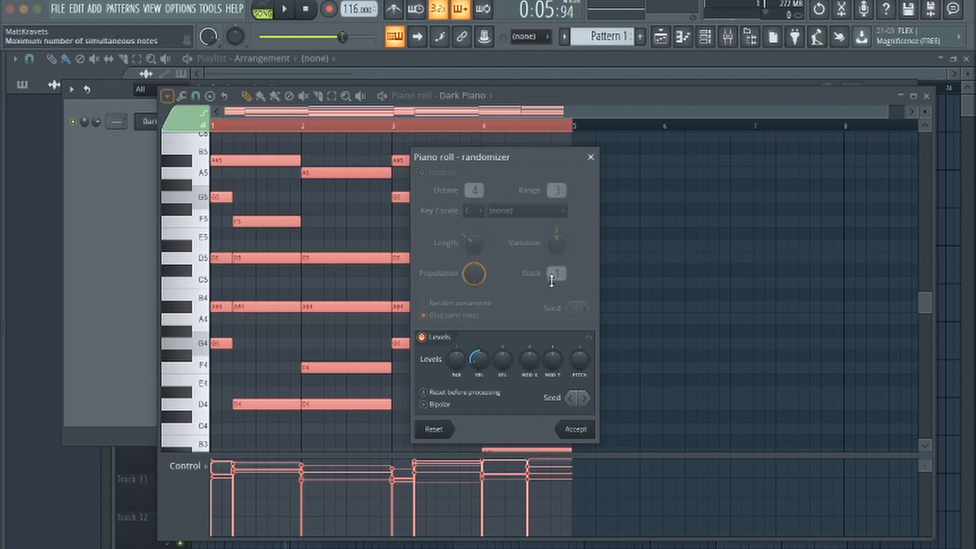
Apply the randomizer's velocity variation to all chord notes
click(577, 430)
scroll(664, 325, down, 2)
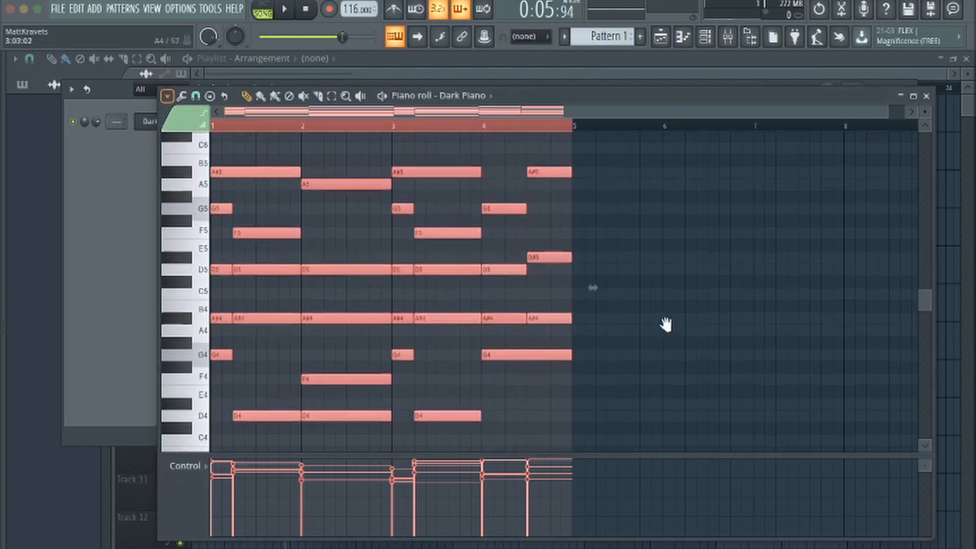
scroll(672, 264, down, 3)
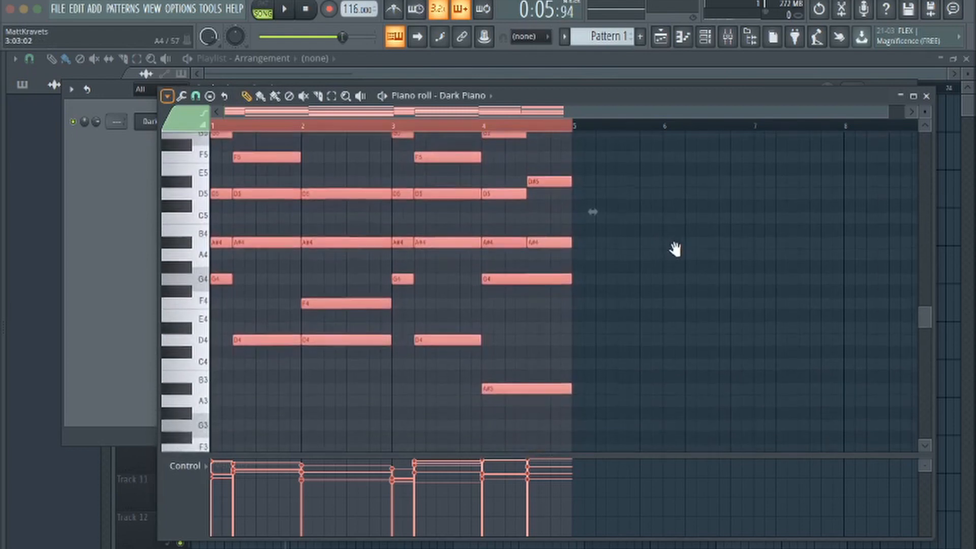
scroll(673, 254, up, 4)
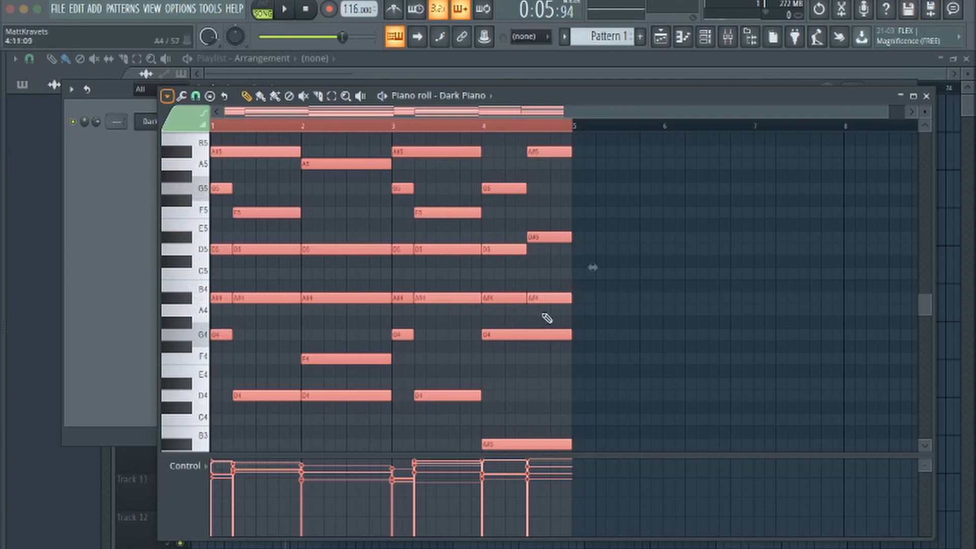
Set the piano roll's scale highlighting root note to G with the Minor Natural (Aeolian) scale
click(167, 95)
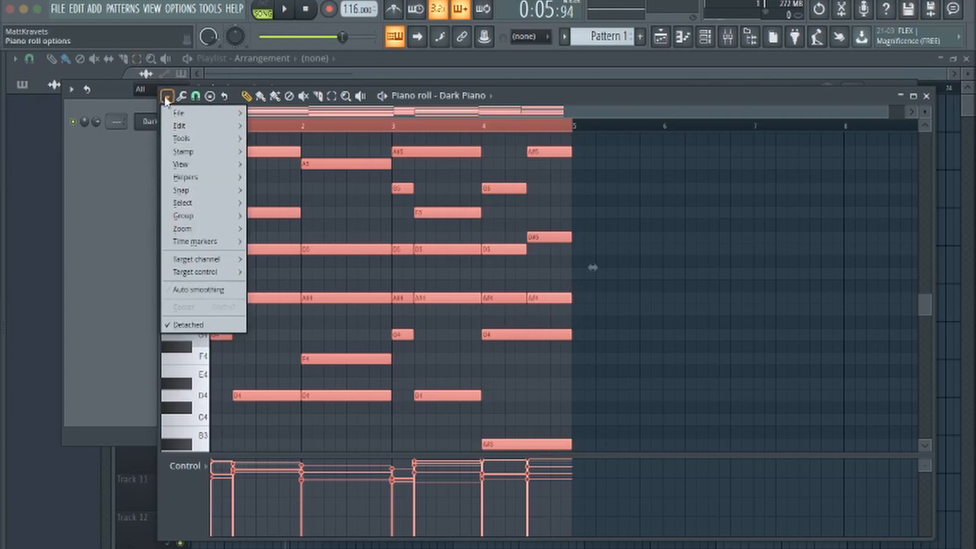
mouse_move(192, 179)
mouse_move(275, 191)
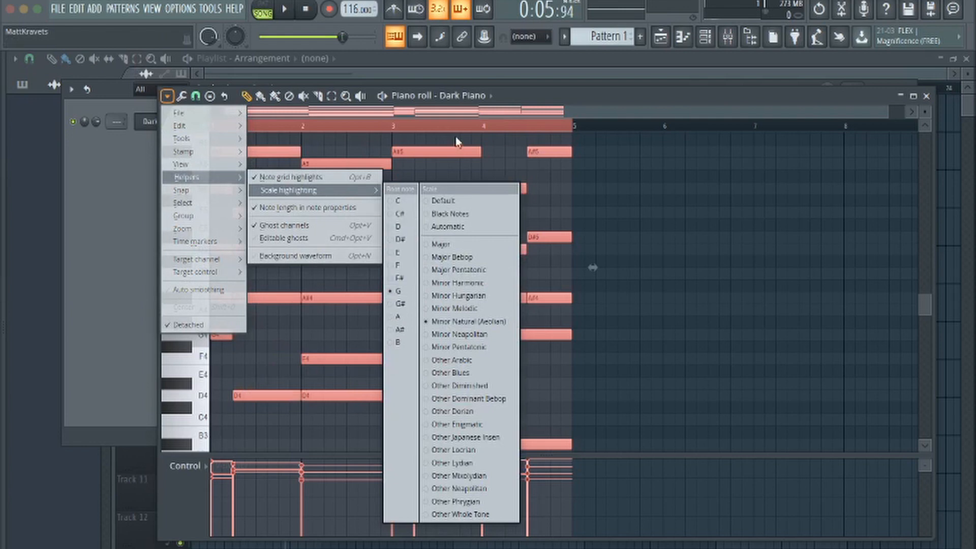
click(398, 291)
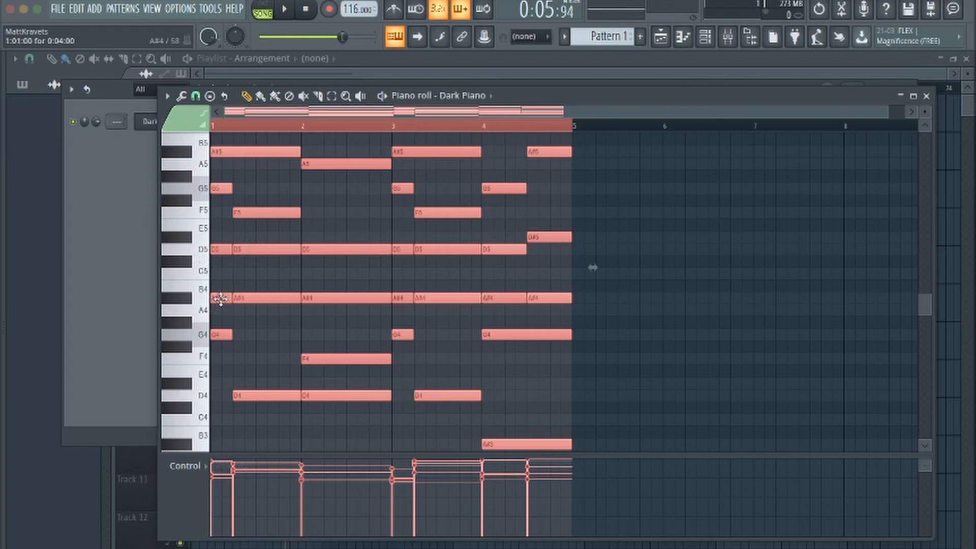
Examine the chord voicings across all four bars, from the bass notes up to the highest melody notes
mouse_move(221, 300)
mouse_down()
mouse_move(234, 279)
mouse_move(254, 314)
mouse_move(308, 305)
mouse_up()
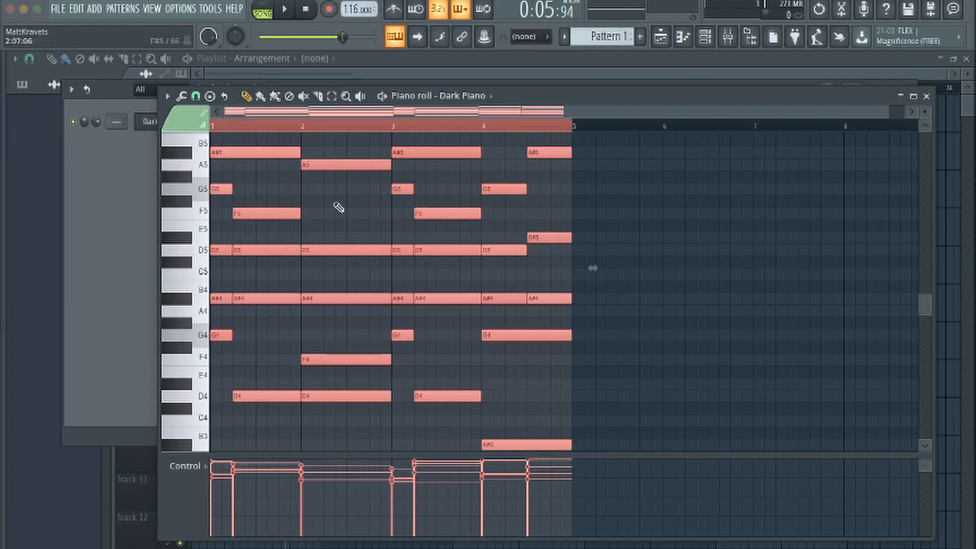
scroll(338, 207, up, 2)
scroll(334, 160, up, 2)
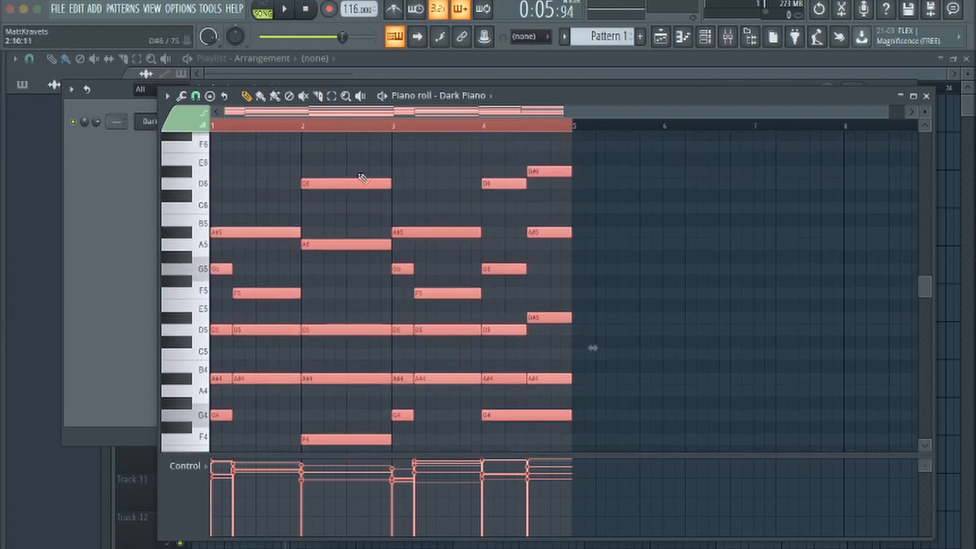
scroll(338, 218, down, 3)
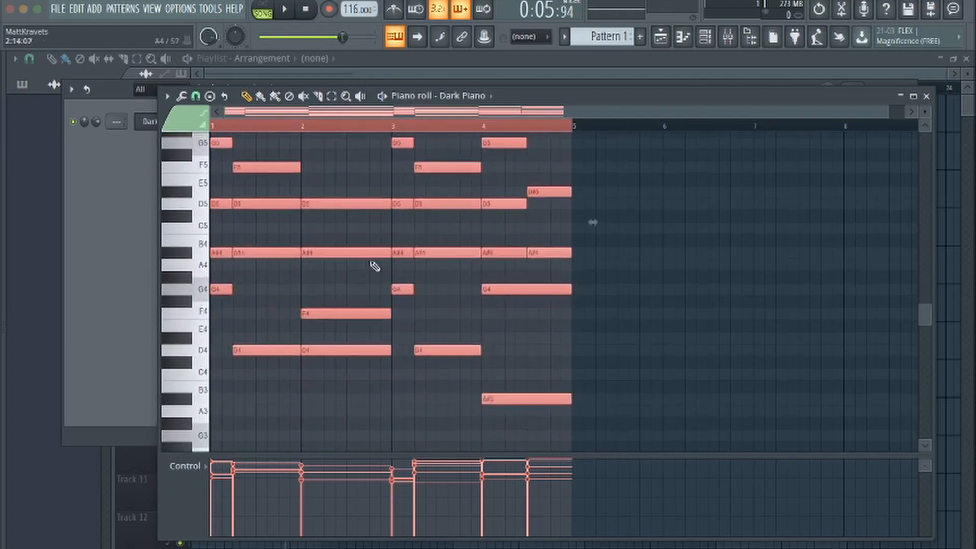
scroll(371, 283, up, 4)
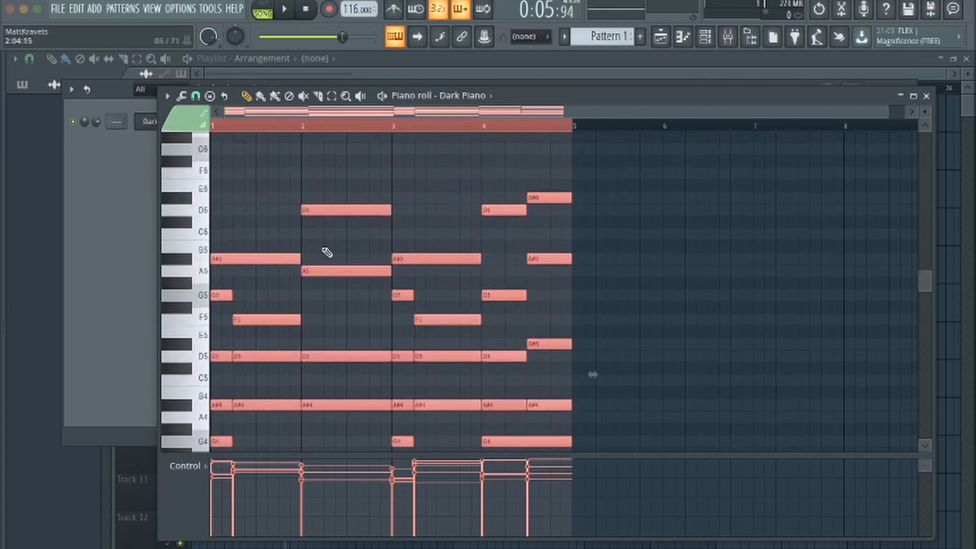
scroll(404, 278, down, 3)
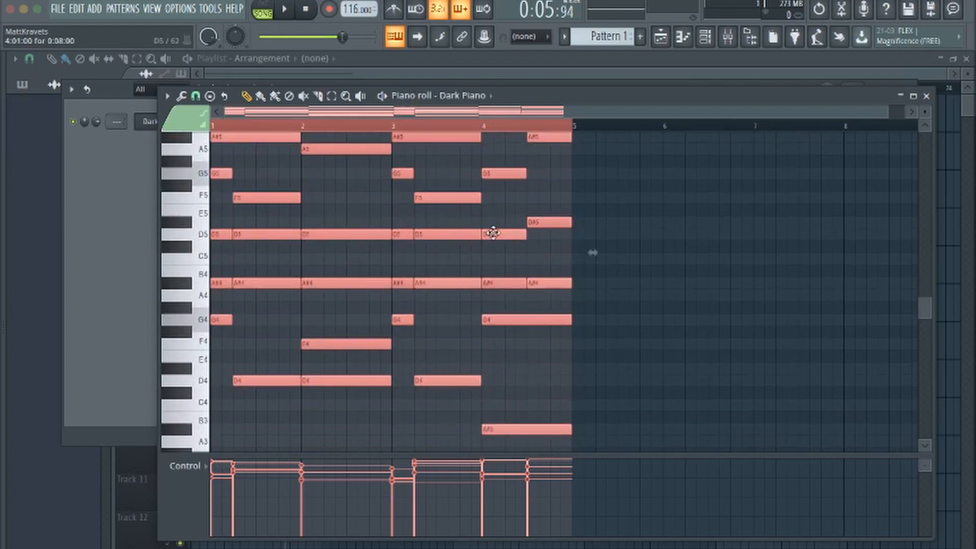
scroll(359, 255, up, 1)
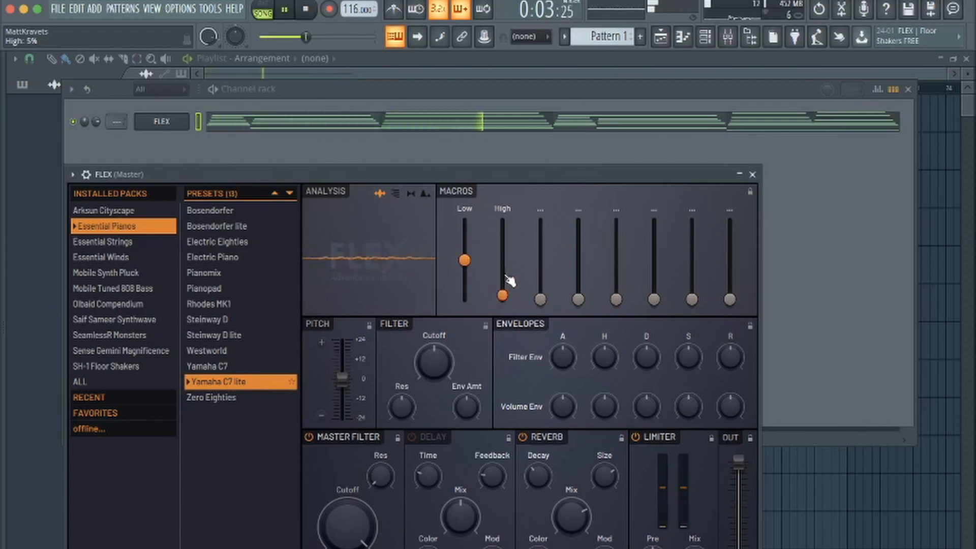
Close the FLEX instrument, open its notes in the piano roll and select them all
click(752, 174)
click(577, 122)
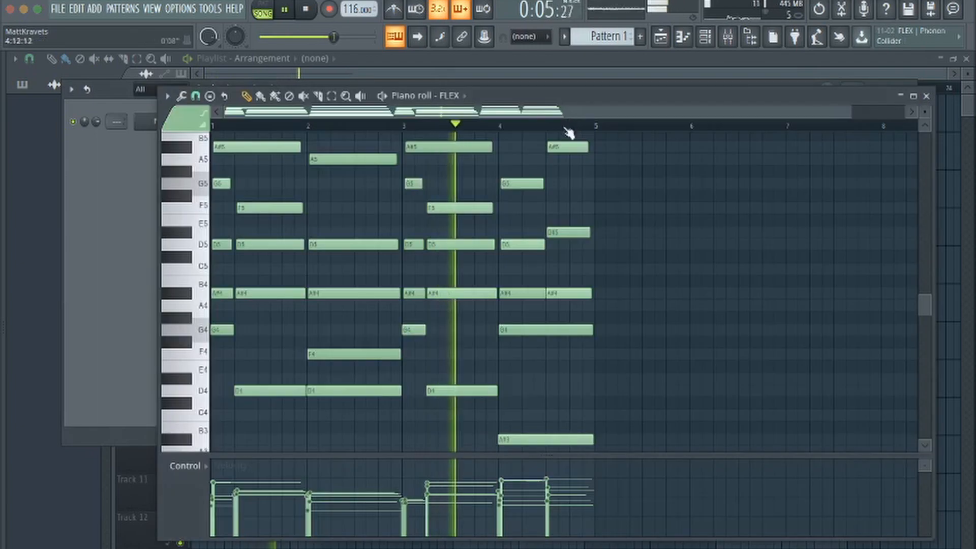
key(ctrl+a)
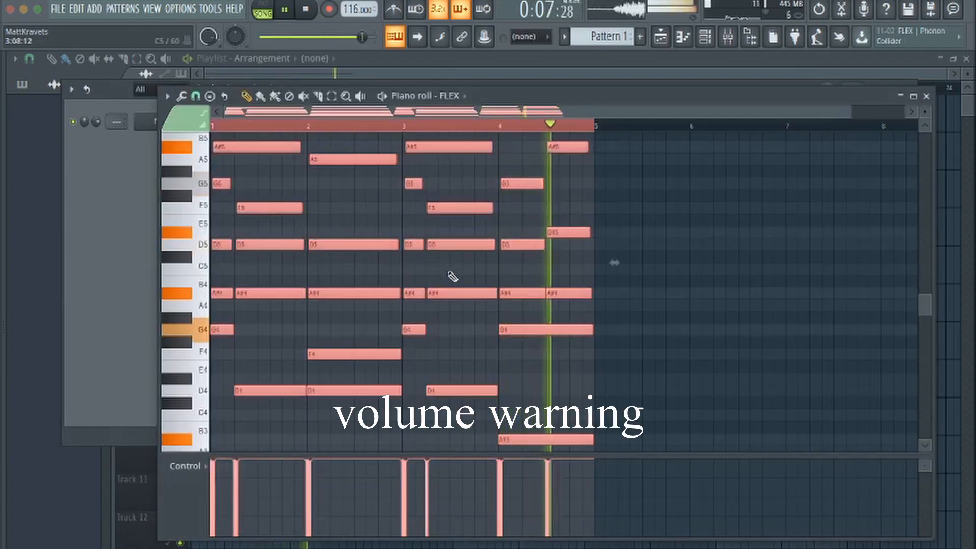
Play the progression with all note velocities set equal, and clear the note selection
scroll(482, 315, up, 2)
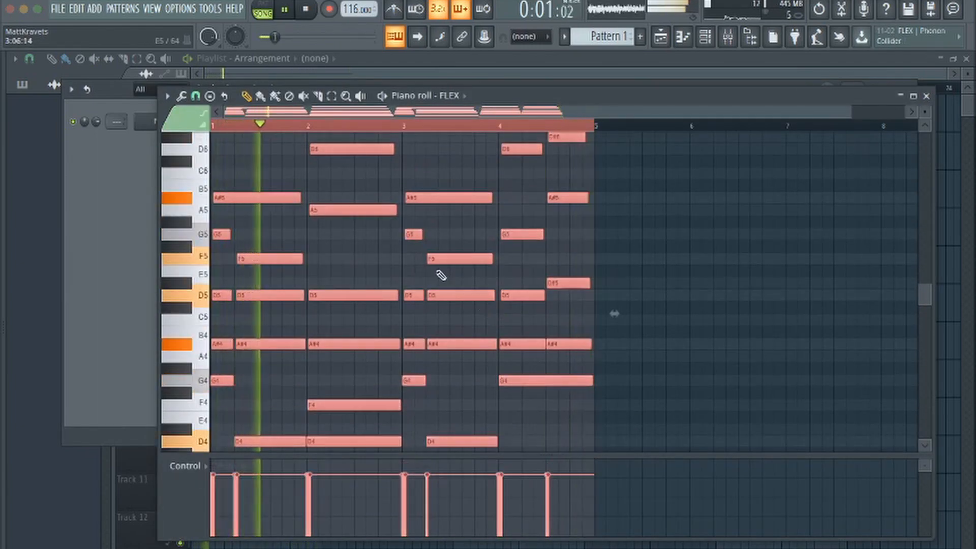
key(space)
scroll(441, 275, up, 3)
key(space)
scroll(453, 278, down, 3)
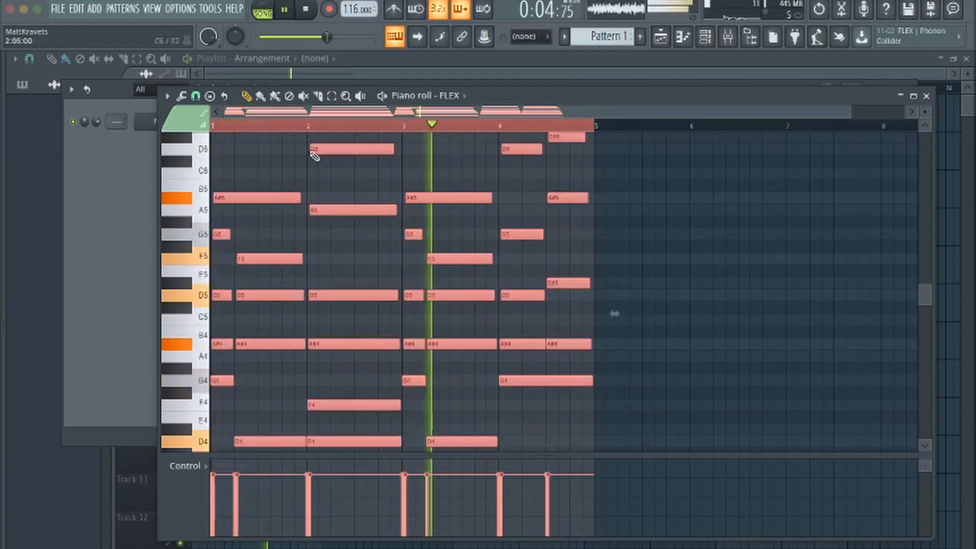
drag(219, 124, 143, 145)
key(ctrl+d)
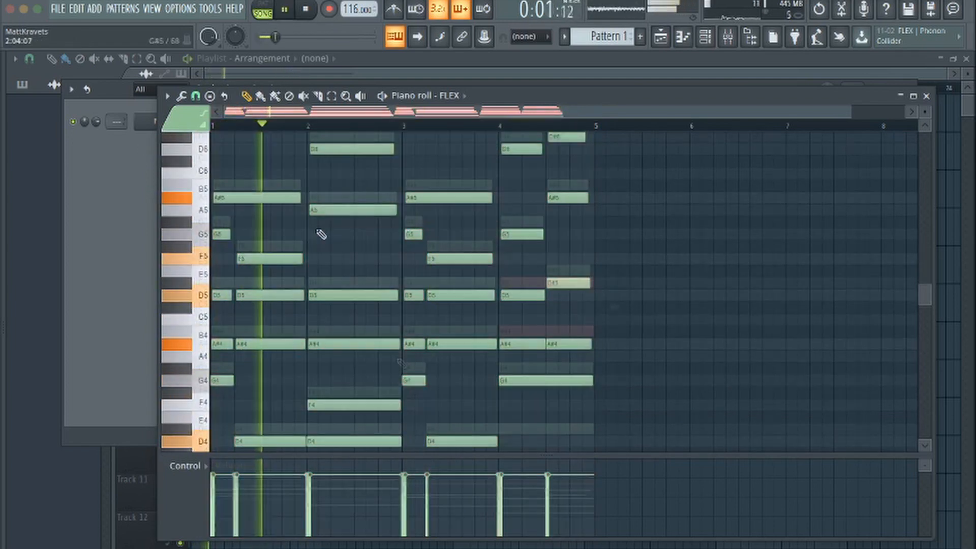
Scale the velocities of the A#4 and D5 notes in bar 4 using the level scaling Multiply control
key(space)
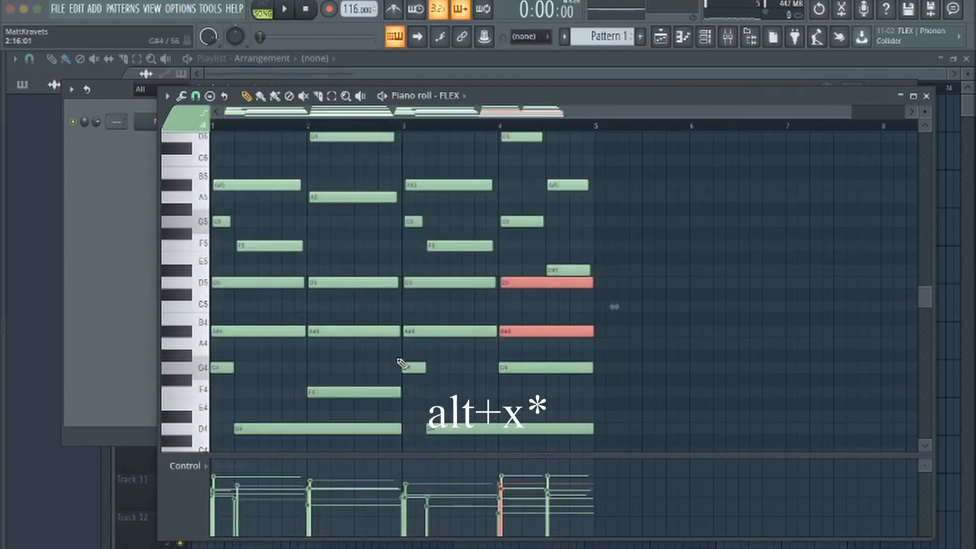
key(alt+x)
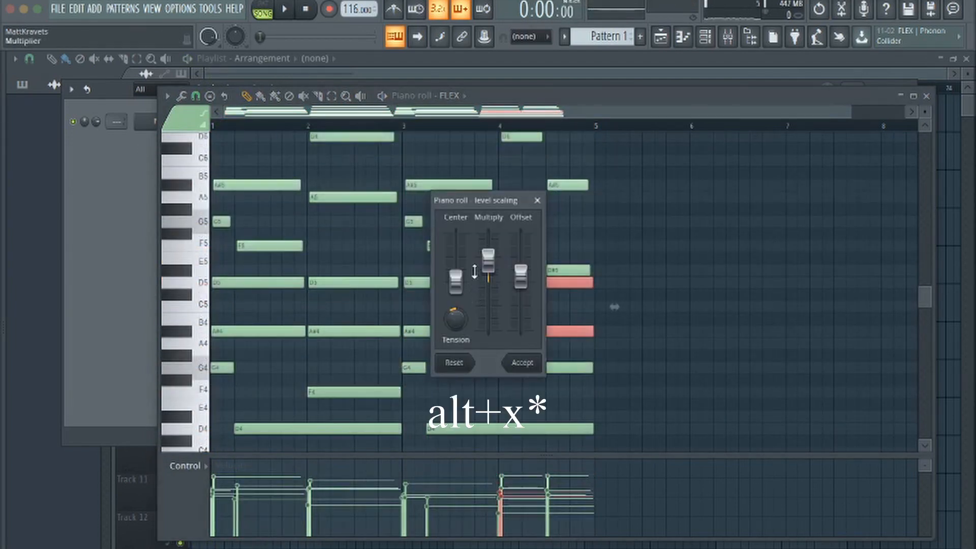
mouse_move(491, 267)
mouse_down()
mouse_move(491, 293)
mouse_move(488, 263)
mouse_up()
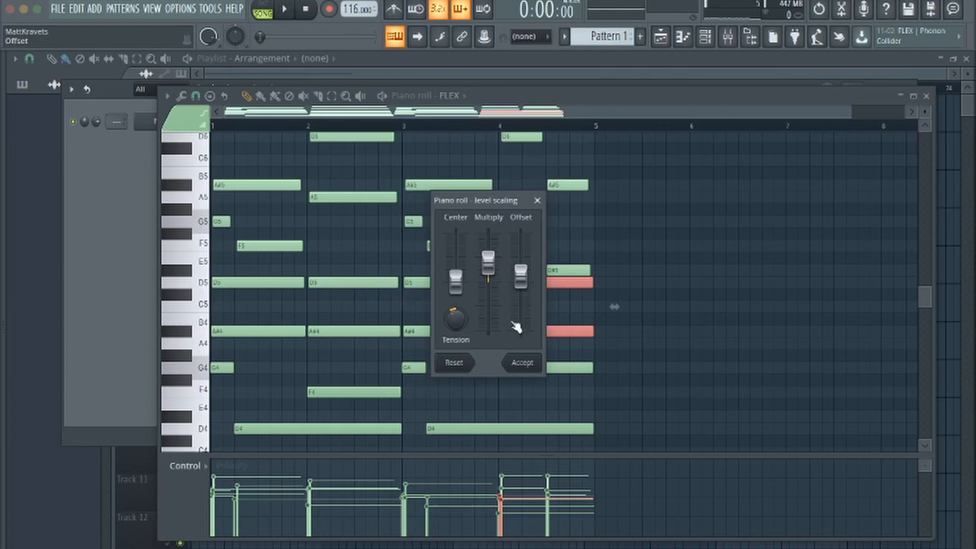
click(513, 367)
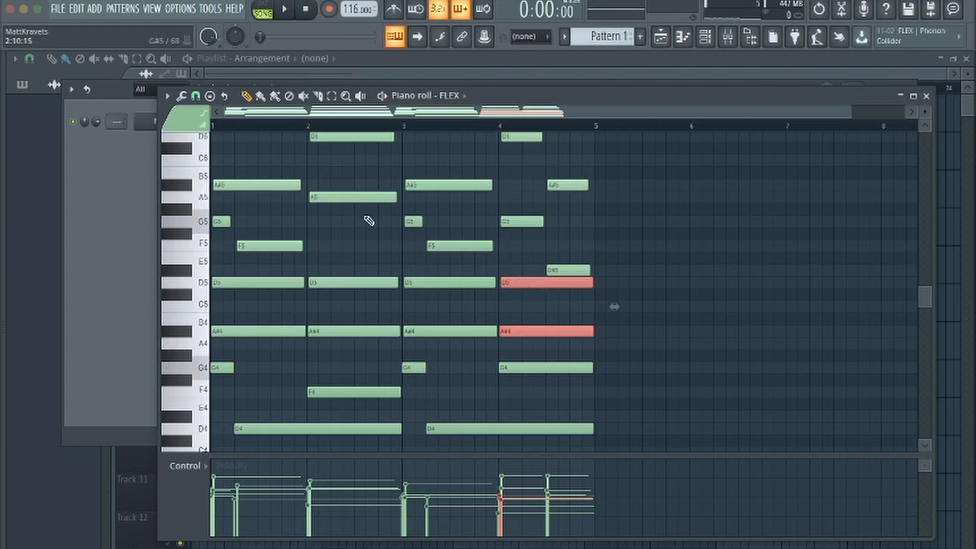
Select all notes above the long D5 notes and lower their velocities with level scaling's Multiply and Offset controls
drag(529, 377, 211, 413)
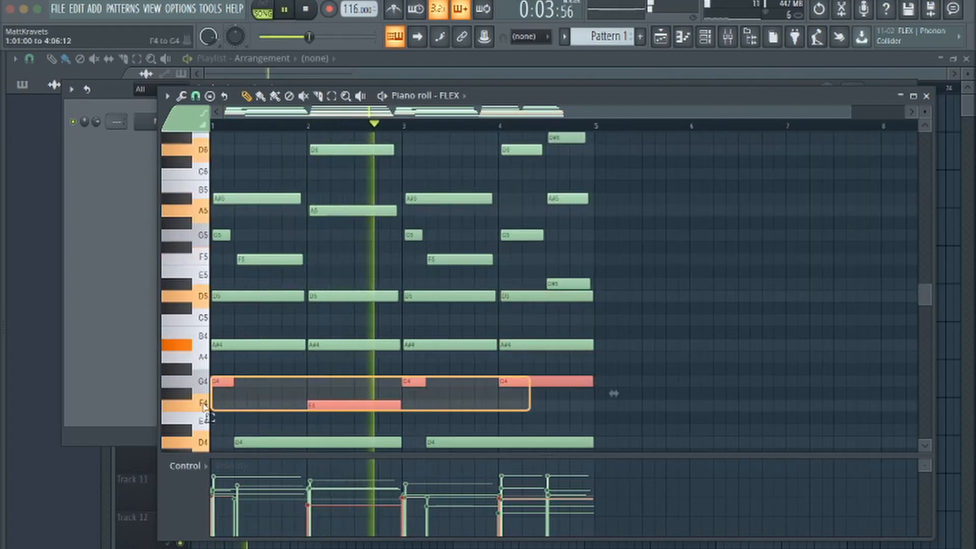
mouse_move(573, 288)
mouse_down()
mouse_move(342, 131)
mouse_move(212, 130)
mouse_up()
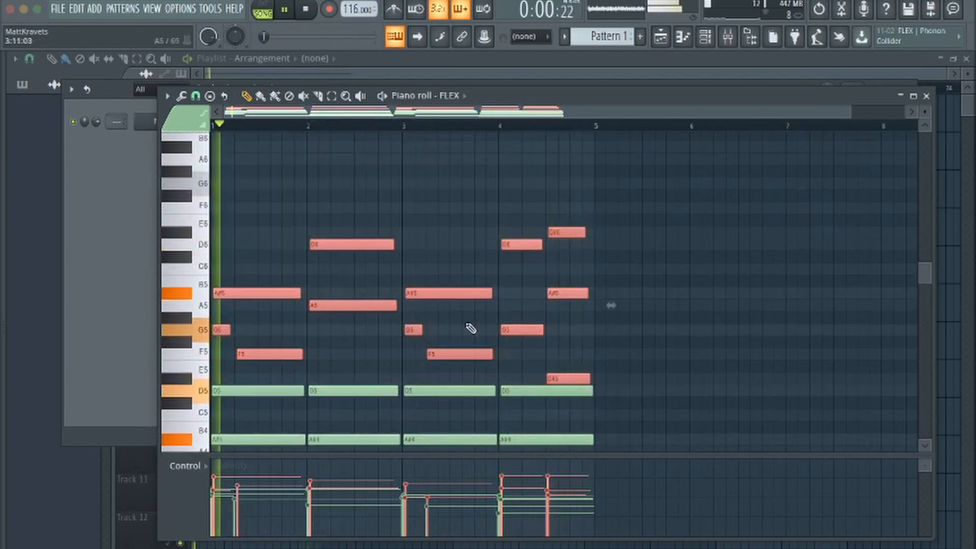
key(alt+x)
drag(456, 319, 456, 325)
drag(488, 258, 520, 276)
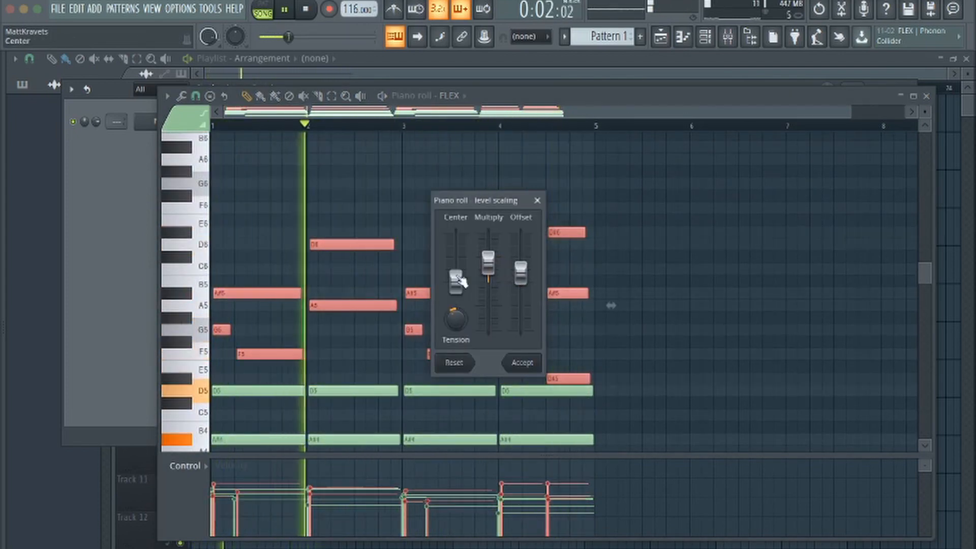
click(522, 363)
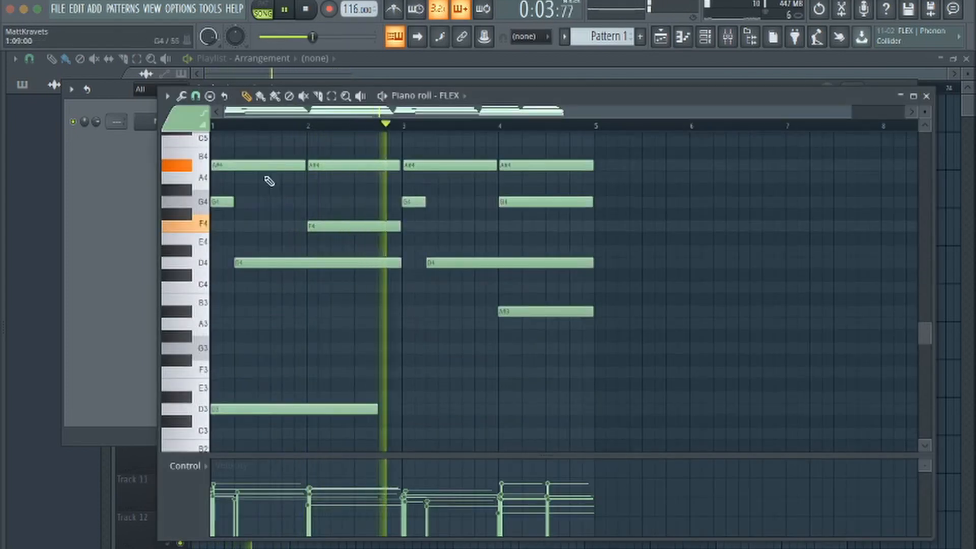
Retune the two highest notes in the second half of bar 4 to C6 and G5
click(280, 408)
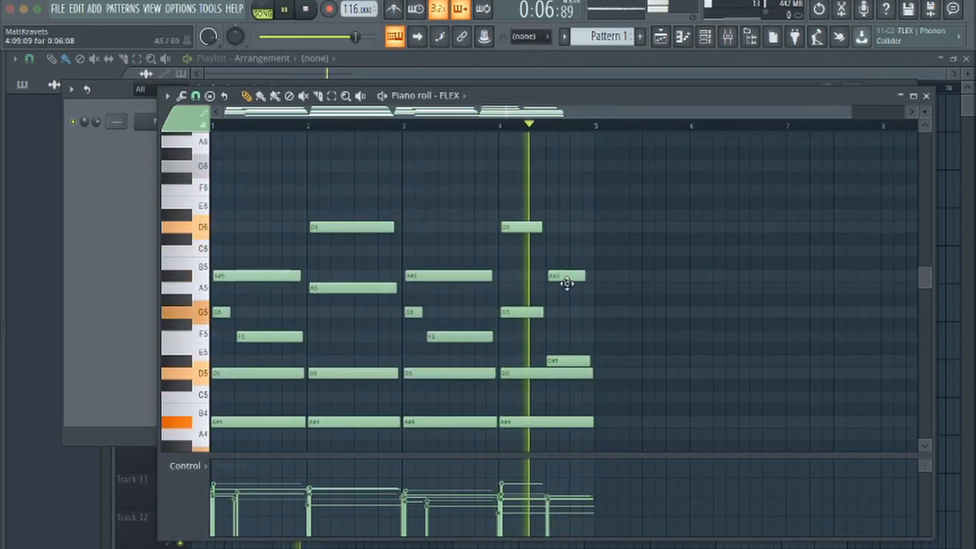
drag(568, 287, 562, 206)
click(77, 9)
click(86, 30)
click(77, 9)
click(87, 30)
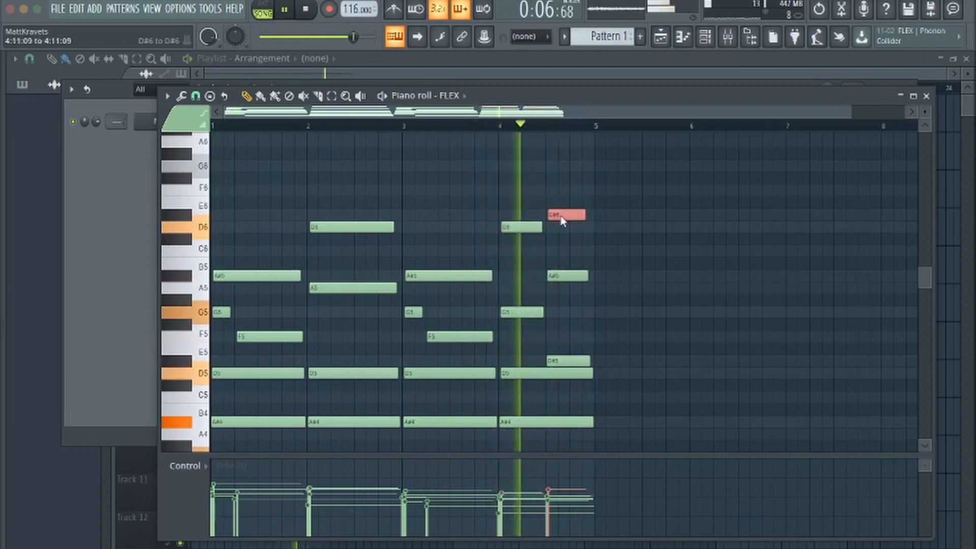
drag(556, 214, 562, 222)
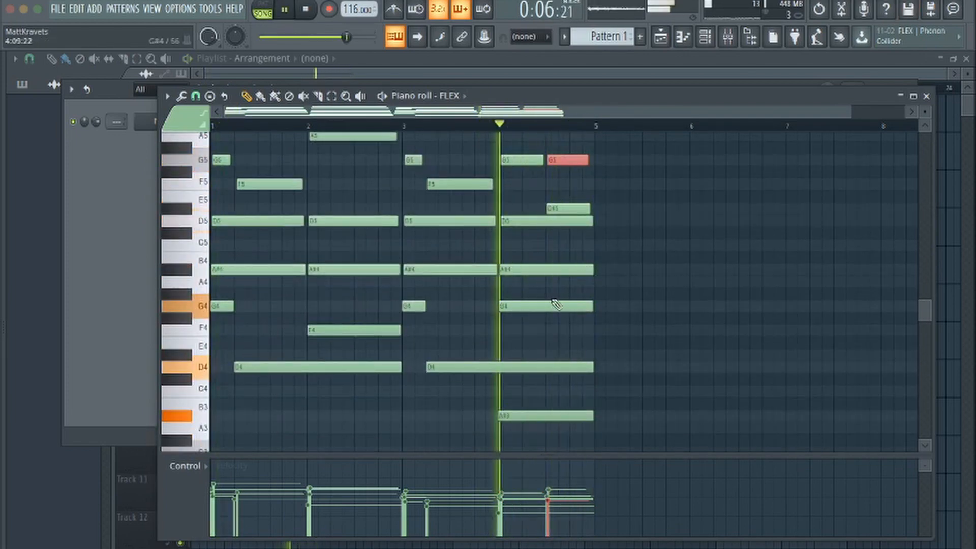
drag(550, 306, 597, 305)
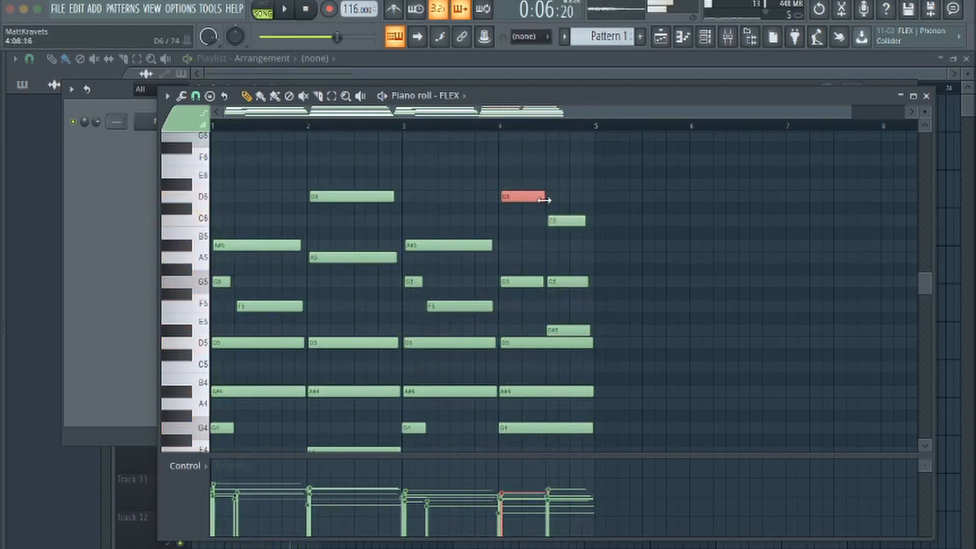
Shorten bar 4's long D5 note to half a bar and lower the final D#5 note to D5
key(space)
scroll(571, 348, down, 5)
mouse_move(593, 345)
mouse_down()
mouse_move(546, 344)
mouse_move(597, 348)
mouse_up()
scroll(572, 347, up, 5)
drag(576, 332, 576, 351)
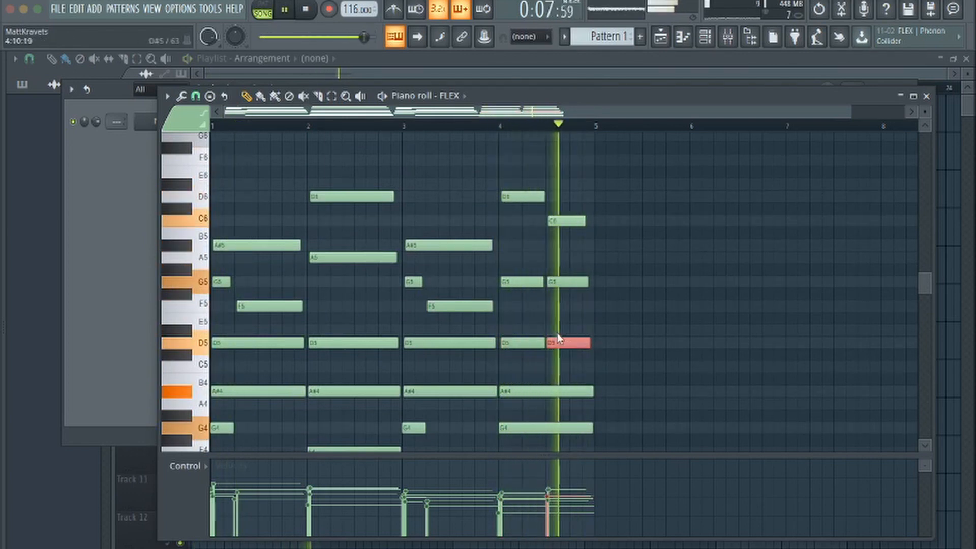
Undo the D5 retune of bar 4's final note and extend bar 4's long D5 note to the full bar
key(ctrl+z)
key(space)
key(space)
drag(547, 346, 588, 344)
scroll(574, 294, down, 5)
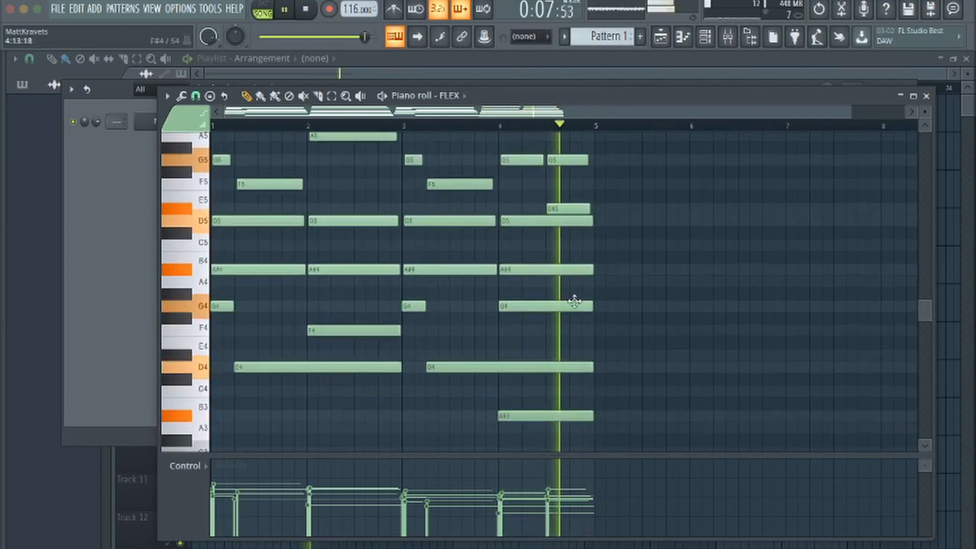
Try shortening bar 4's A#4 and A#3 notes to half a bar and play the result
key(space)
key(space)
drag(589, 268, 544, 283)
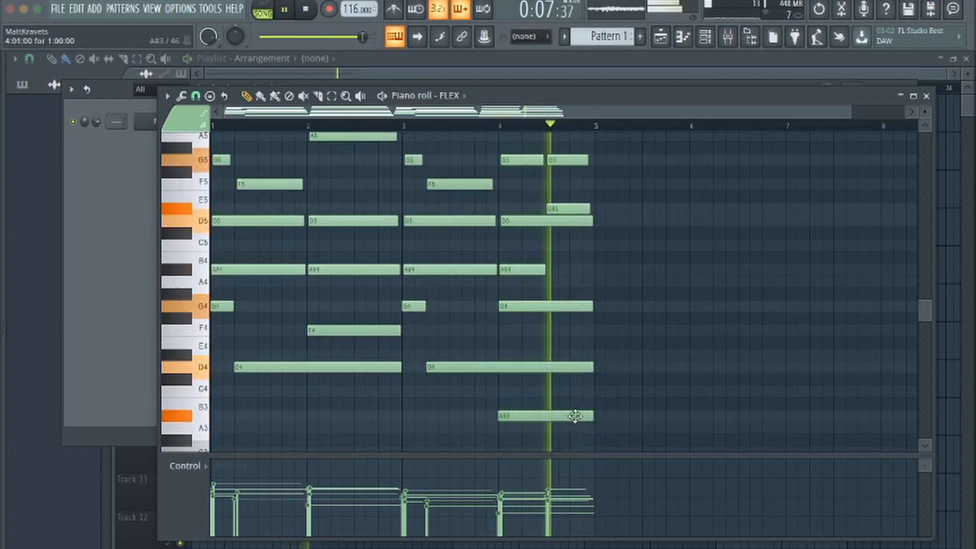
drag(592, 414, 546, 416)
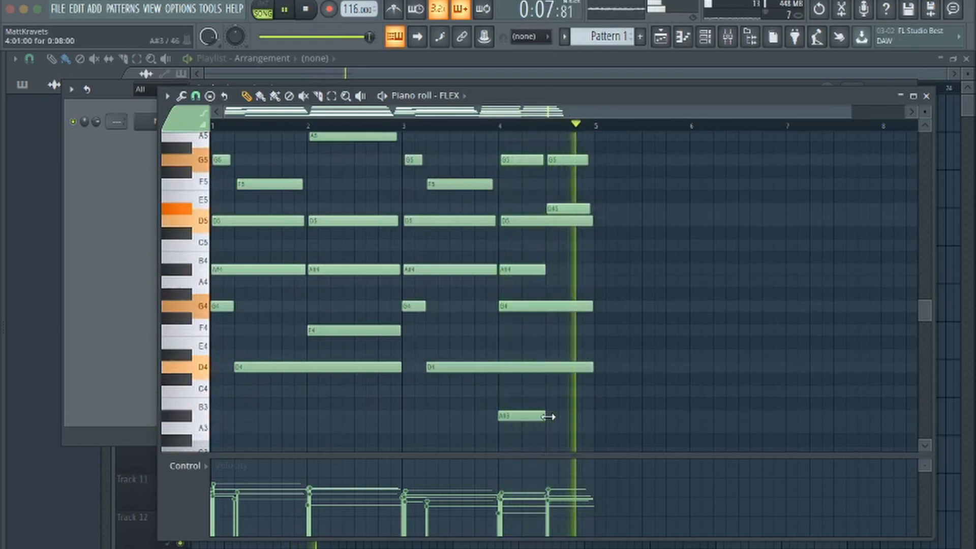
click(492, 126)
Lengthen bar 4's A#4 and A#3 notes back to the full bar and check the playback
drag(545, 269, 587, 282)
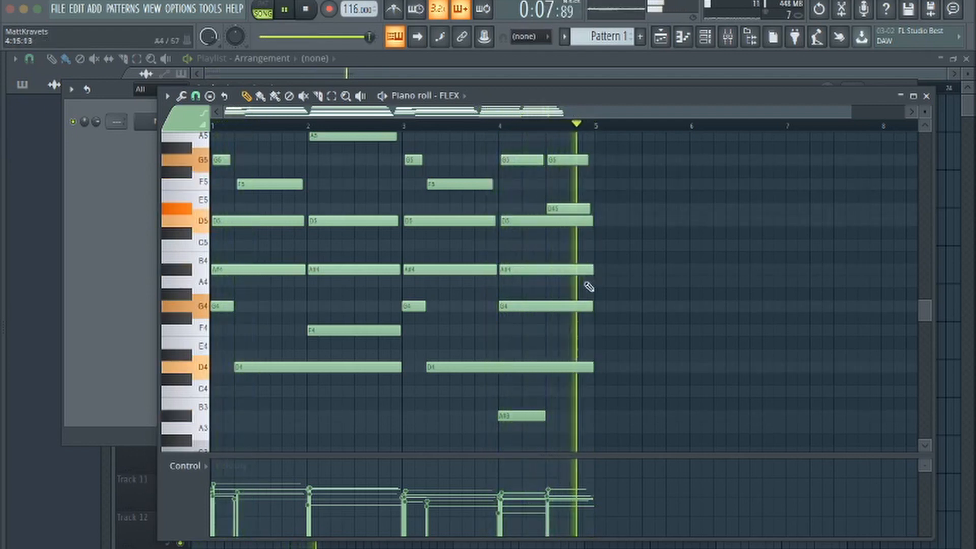
key(space)
key(space)
drag(553, 419, 581, 418)
right_click(584, 419)
key(space)
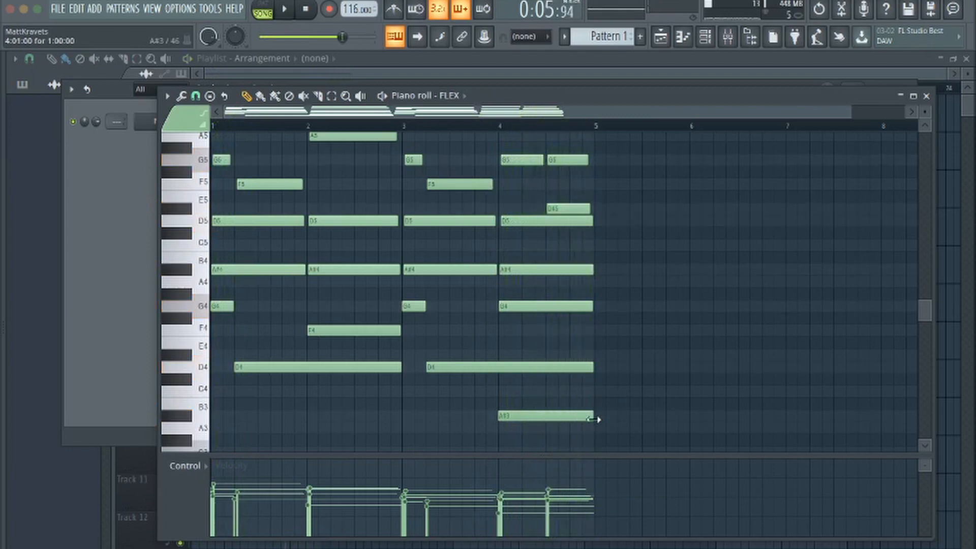
Close the piano roll and add the Choir Ahh instrument from the Orchestral instruments pack as a new channel
click(926, 96)
key(alt+F8)
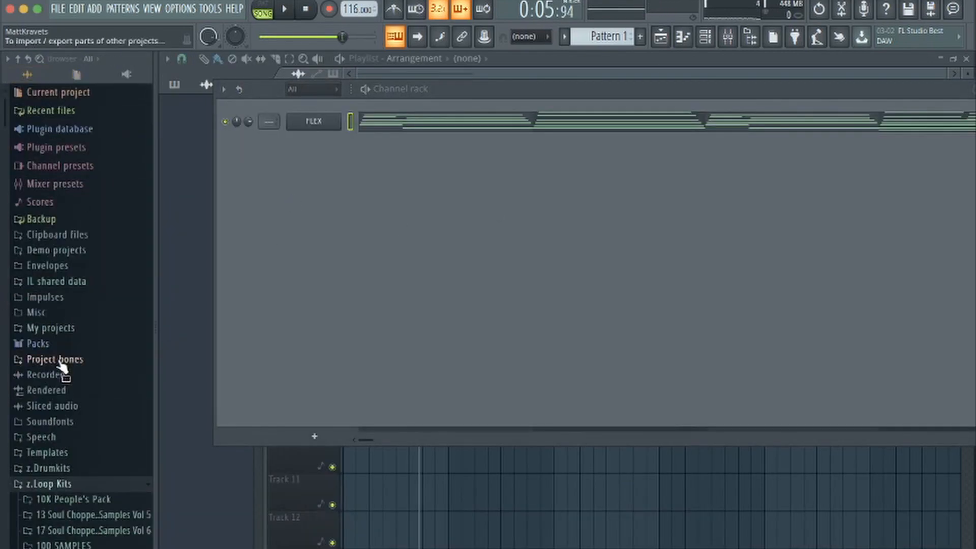
click(38, 344)
click(61, 331)
click(67, 394)
click(75, 425)
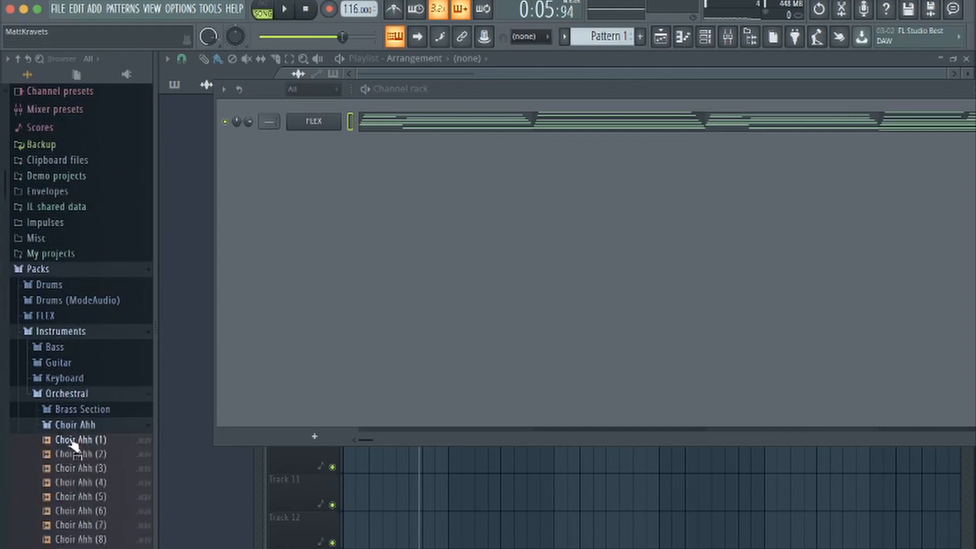
drag(72, 441, 180, 142)
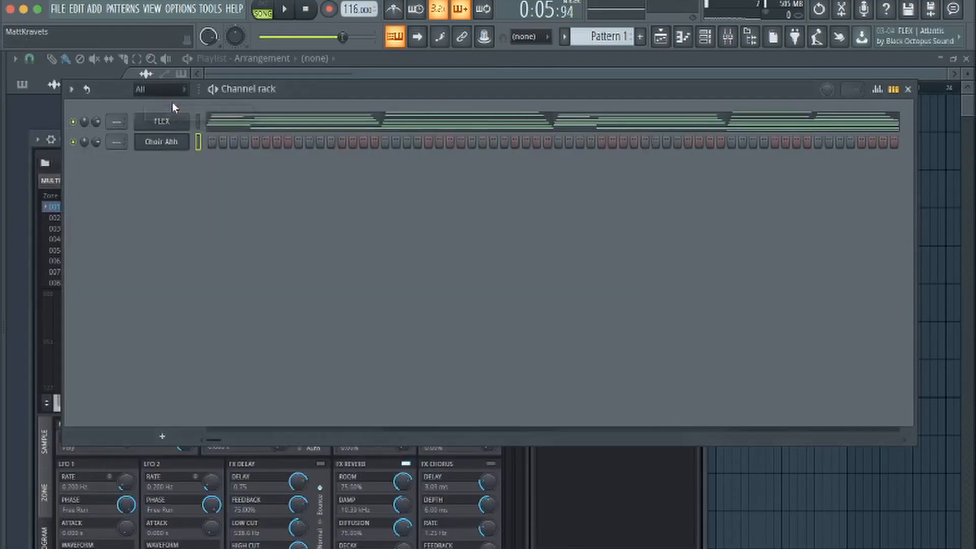
Copy the FLEX channel's notes, paste them into the Choir Ahh channel and play them
right_click(168, 121)
click(218, 179)
right_click(155, 142)
click(219, 216)
key(space)
Open the Choir Ahh channel's piano roll and cut all of its pasted notes
click(262, 143)
scroll(425, 216, up, 3)
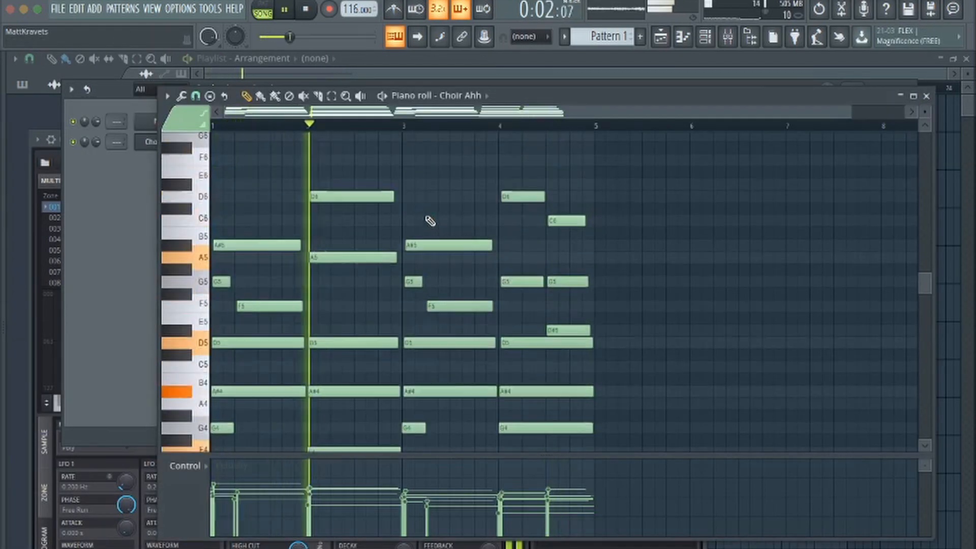
key(ctrl+Up)
key(ctrl+x)
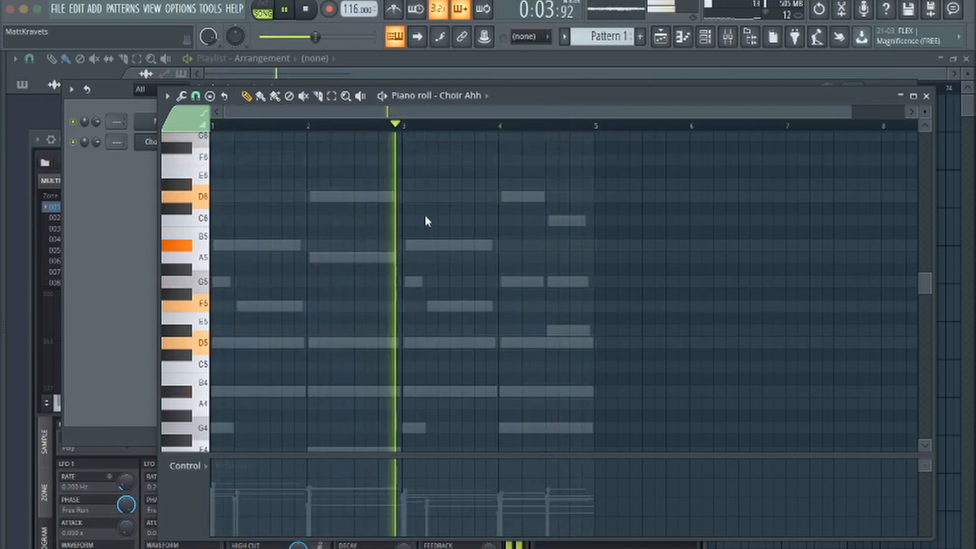
Build a half-bar Choir Ahh chord of A#4, D5 and G5 at the start of bar 1
scroll(426, 220, down, 3)
key(space)
click(232, 222)
click(228, 271)
key(ctrl+a)
mouse_move(304, 270)
mouse_down()
mouse_move(233, 270)
mouse_move(333, 273)
mouse_up()
key(space)
click(222, 160)
key(ctrl+a)
key(space)
Duplicate the choir chord into bar 2, raise the copy's top note to A5 and listen to it
key(ctrl+d)
key(space)
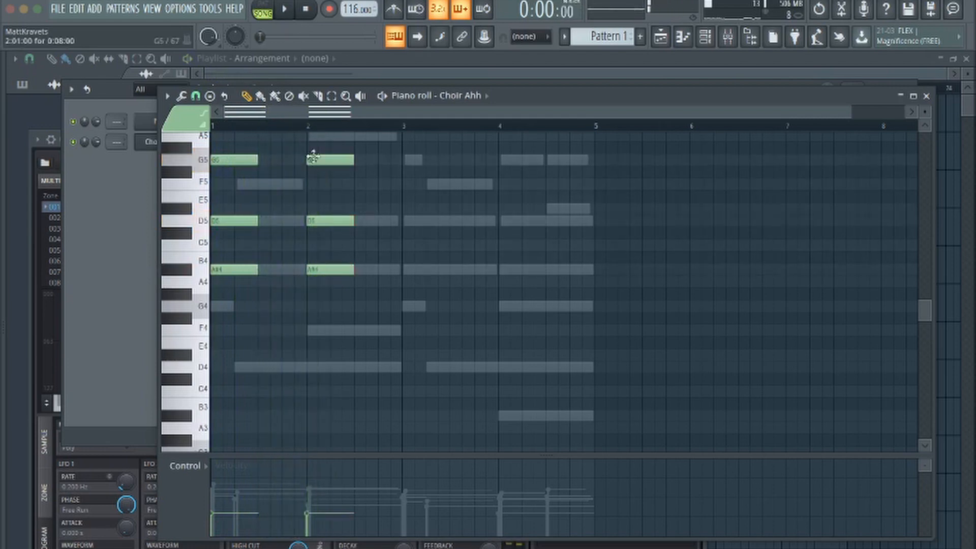
drag(313, 156, 313, 136)
key(space)
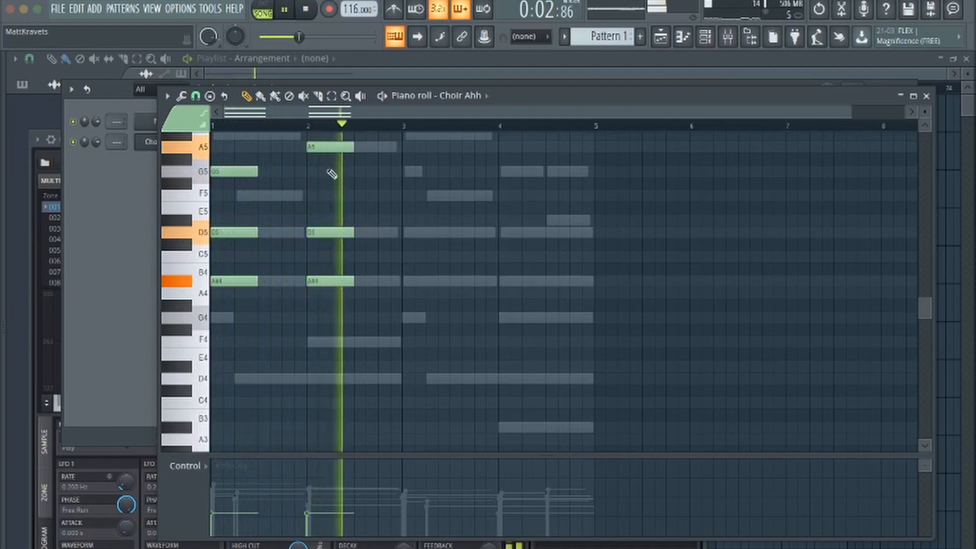
key(space)
key(space)
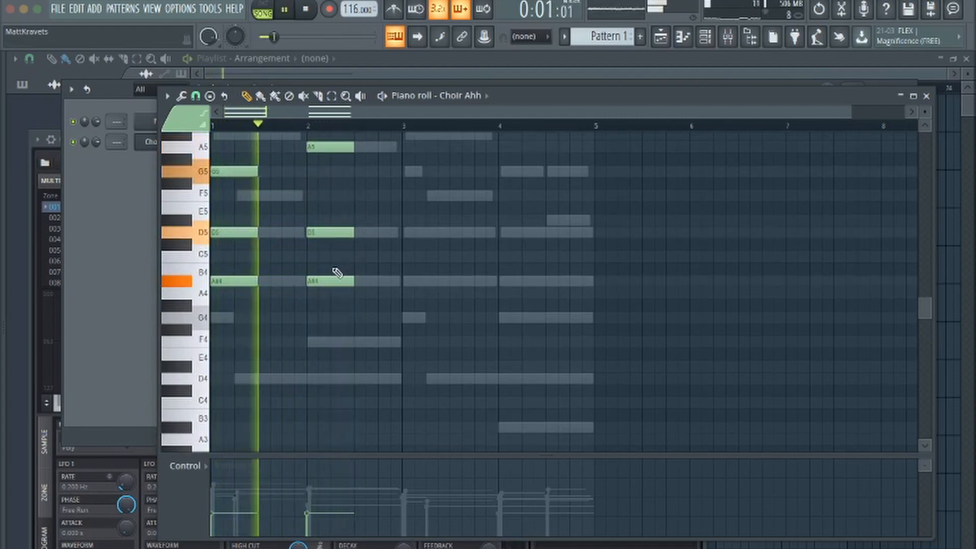
Copy the two choir chords into bars 3 and 4 and lower bar 4's top note to G5
drag(369, 298, 191, 133)
drag(232, 179, 440, 200)
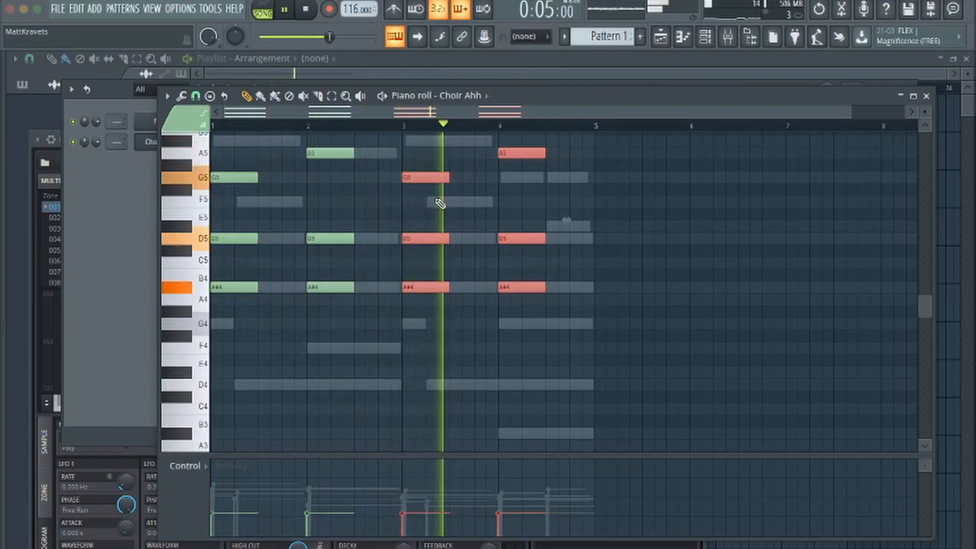
super+click(507, 179)
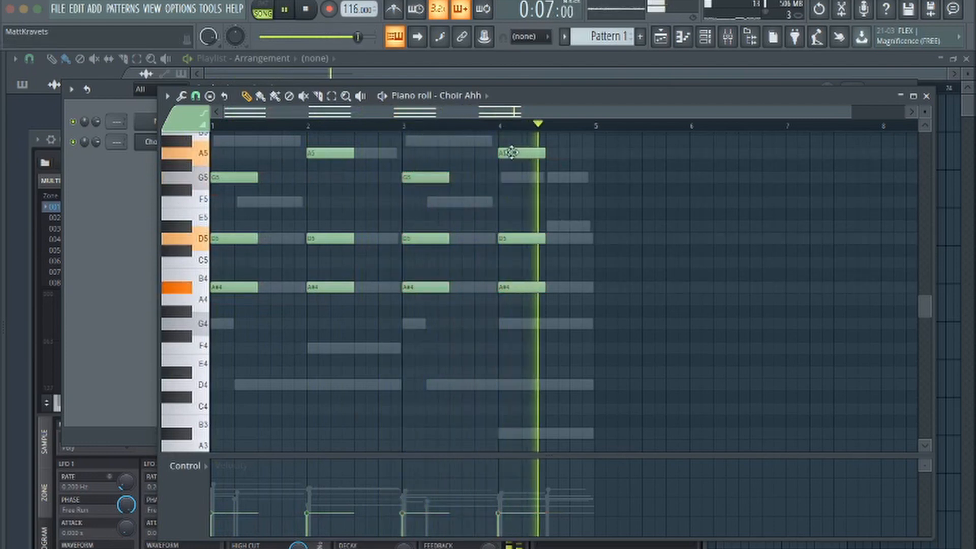
drag(512, 152, 512, 180)
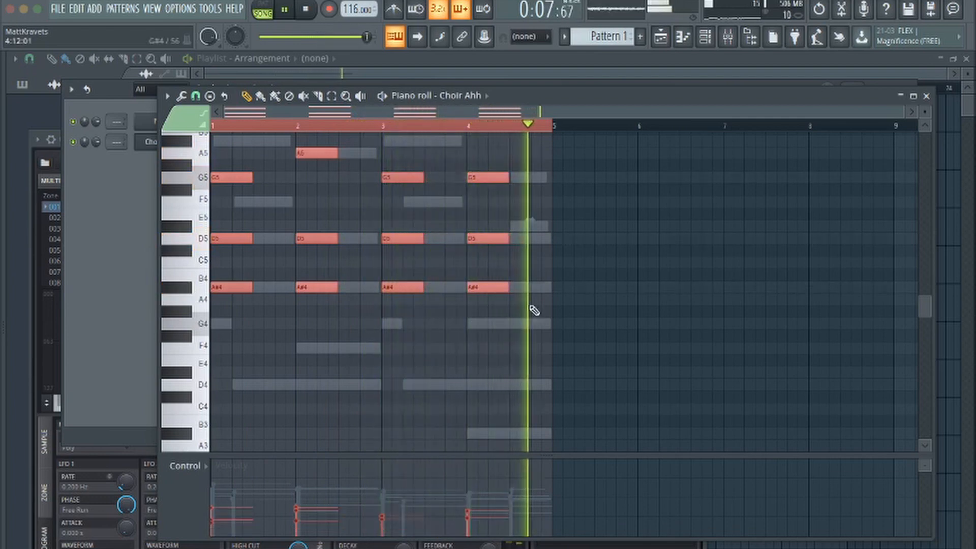
Close the Choir Ahh piano roll and instrument window and listen to the piano and choir together
click(927, 97)
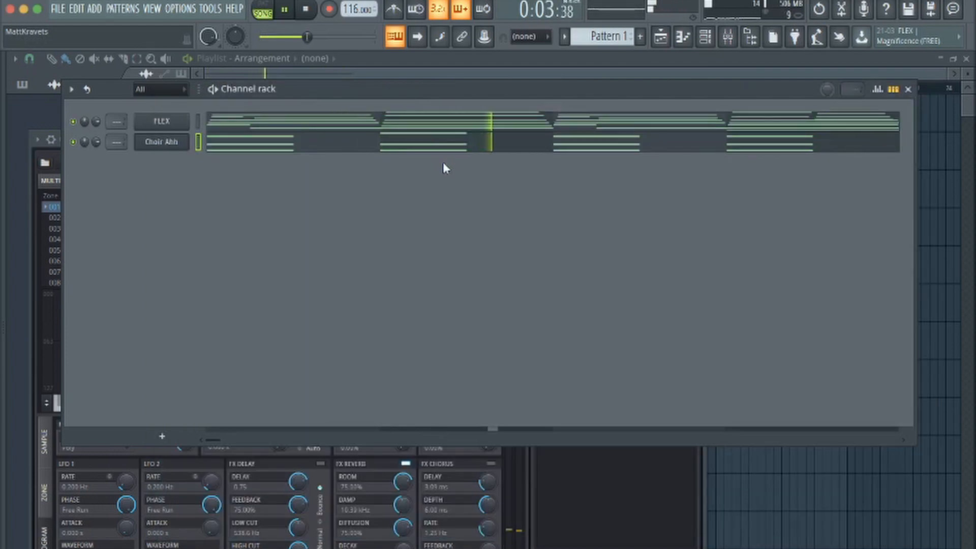
click(627, 451)
click(701, 147)
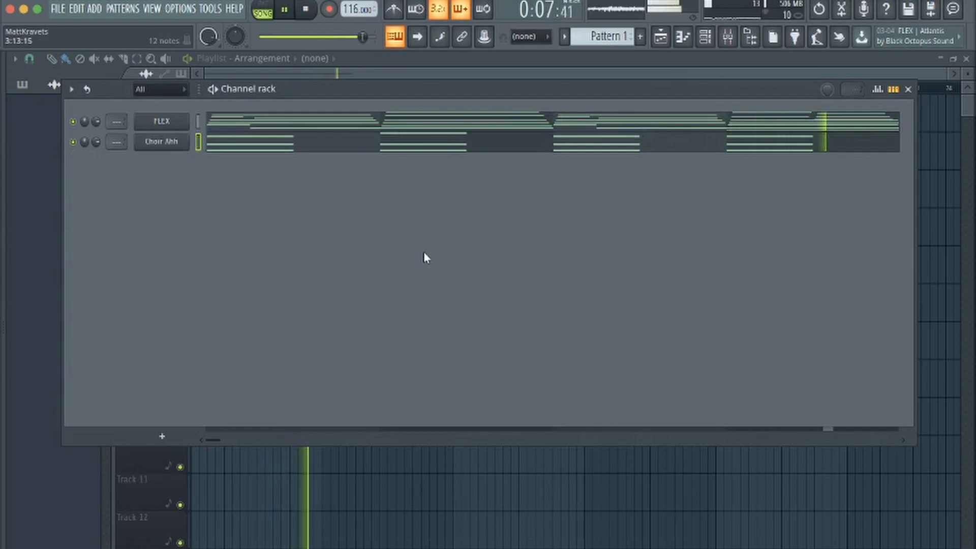
key(space)
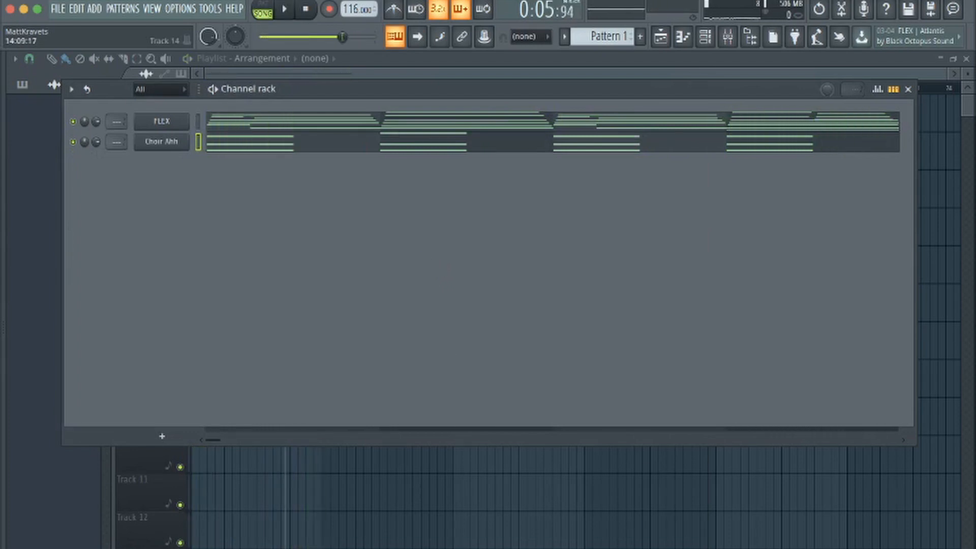
Review the FLEX piano preset, the orchestral instrument packs and the Choir Ahh notes
click(173, 122)
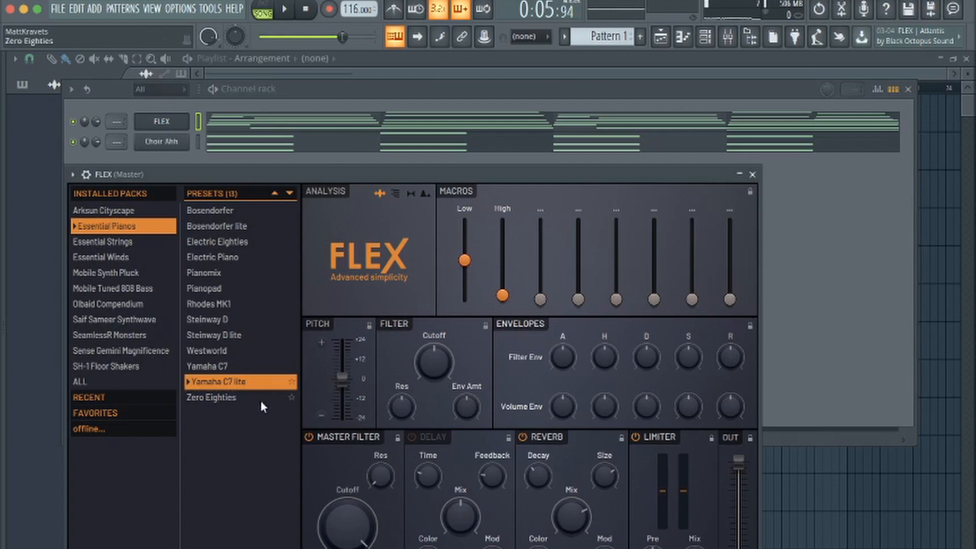
click(754, 175)
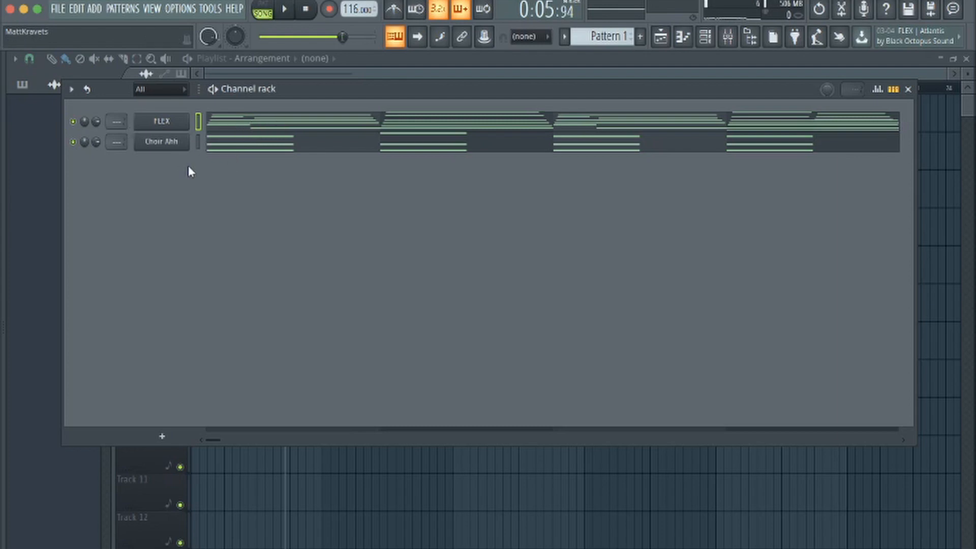
key(alt+F8)
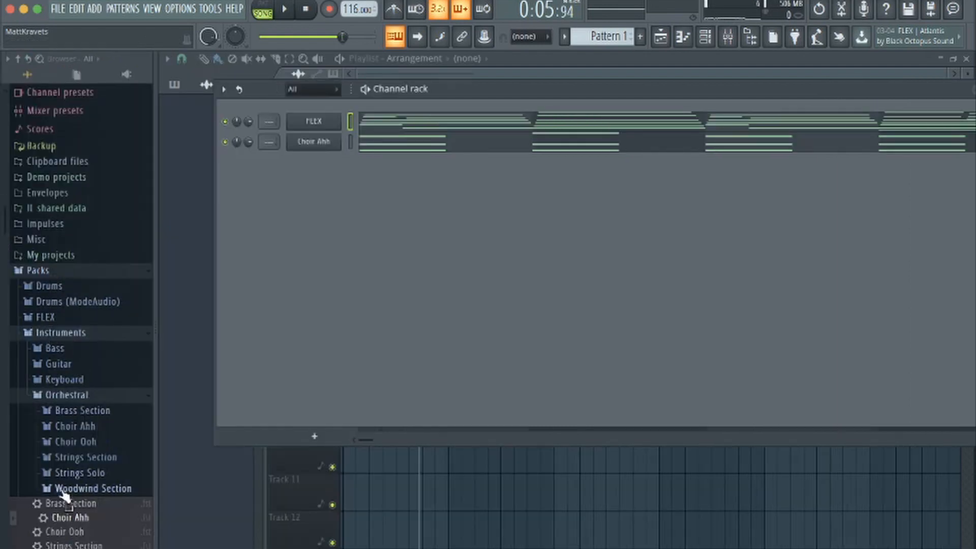
key(F12)
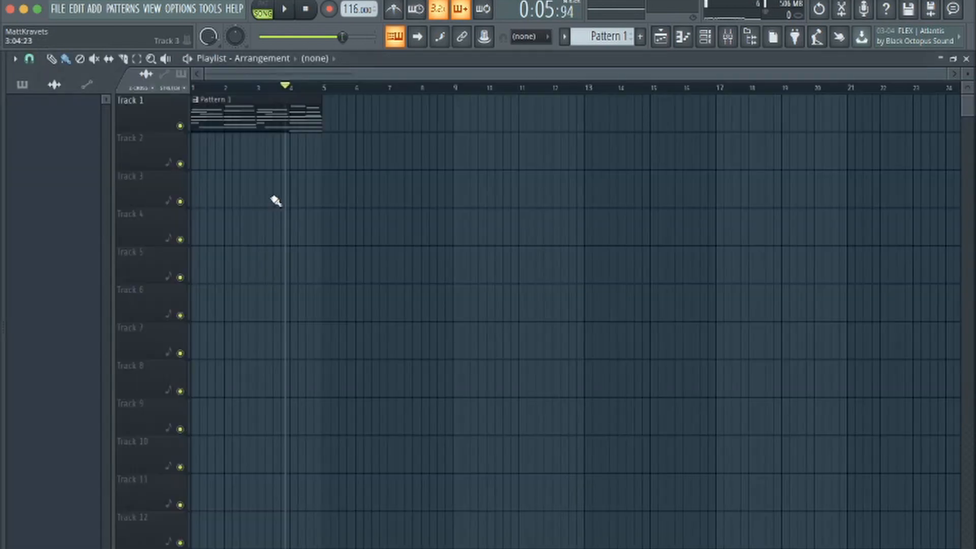
click(681, 45)
click(926, 97)
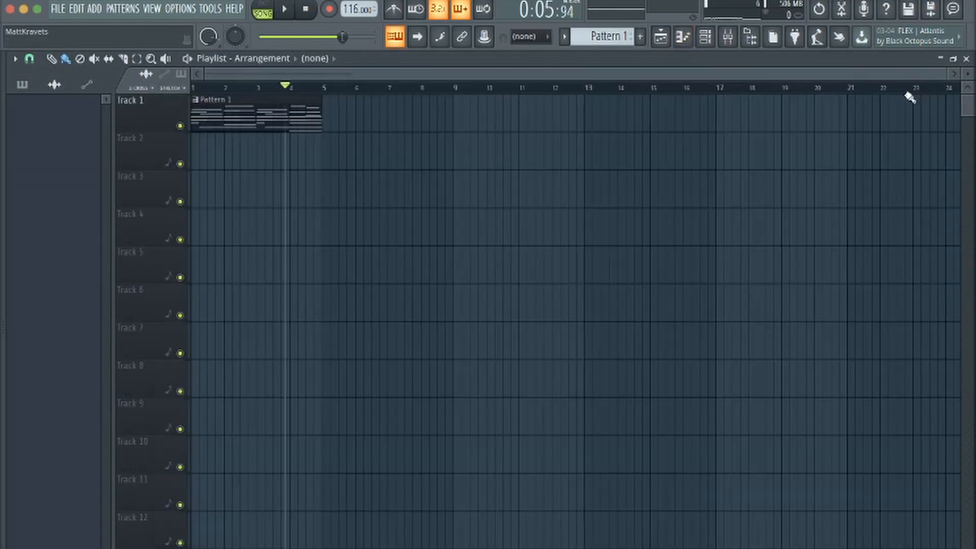
click(706, 37)
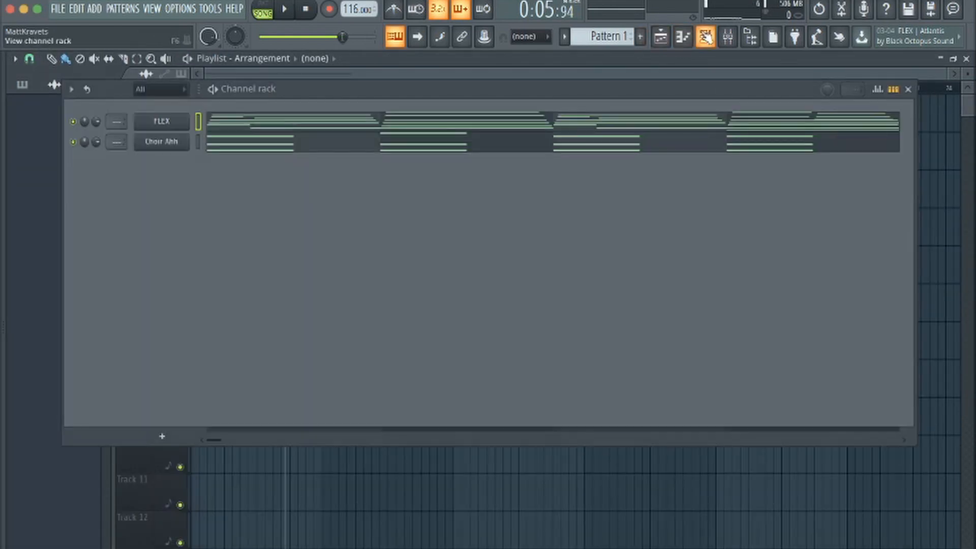
click(477, 145)
scroll(399, 235, up, 1)
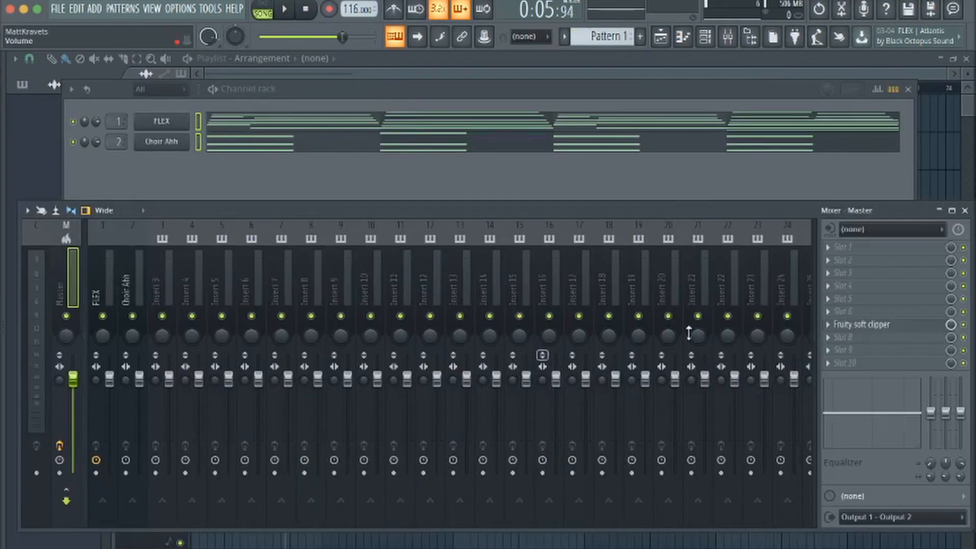
Inspect the Fruity soft clipper and the equalizer on the Master mixer track
click(880, 332)
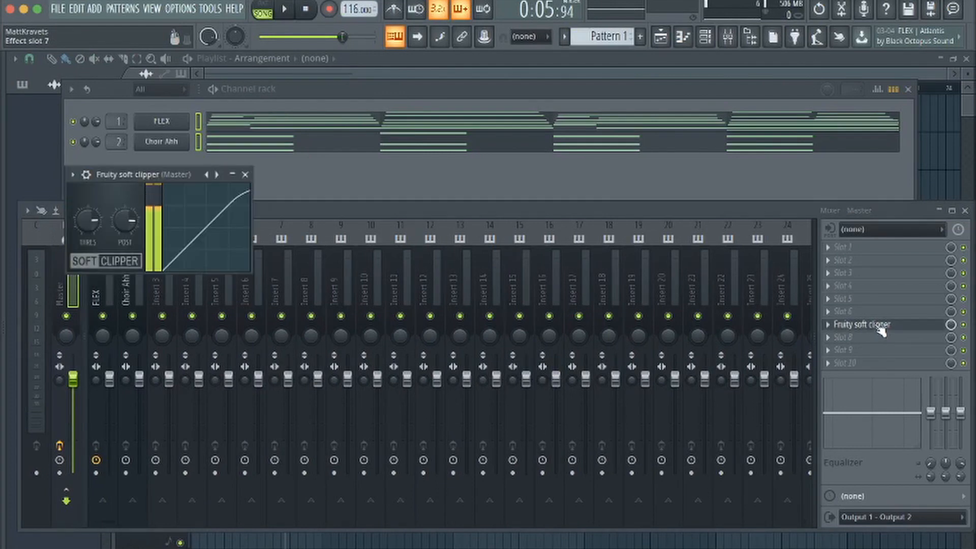
click(246, 175)
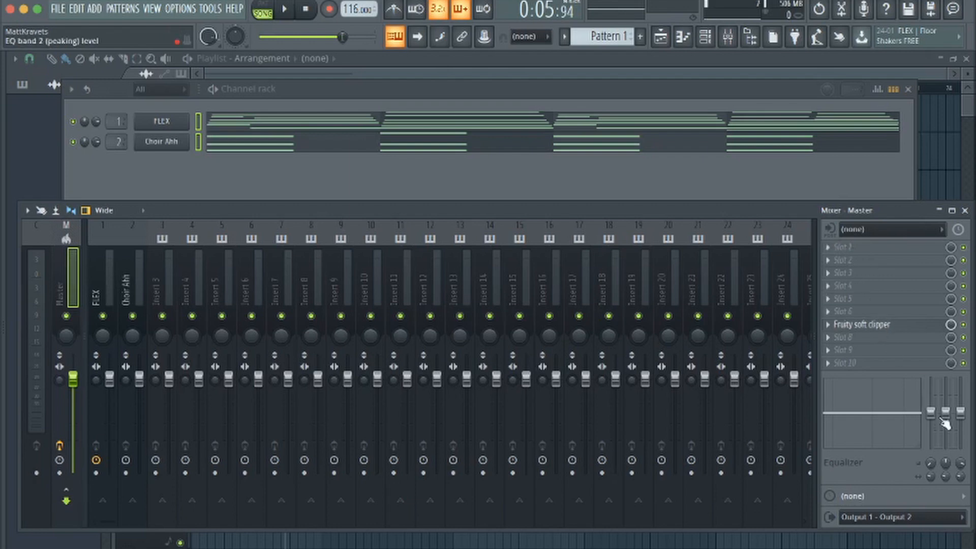
drag(958, 418, 958, 418)
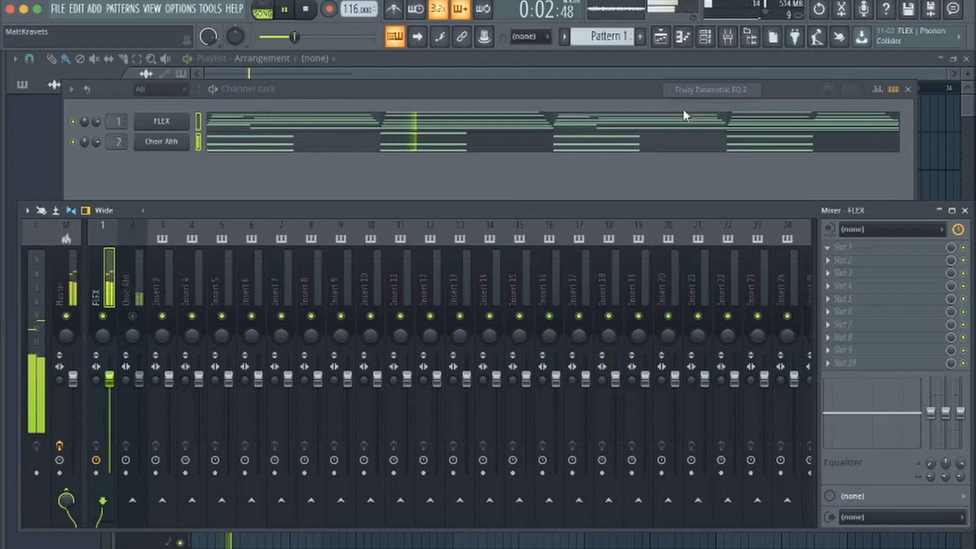
Adjust the bands of Fruity parametric EQ 2 on the FLEX mixer track and undo the last change
drag(146, 302, 198, 301)
drag(326, 302, 254, 293)
key(super+z)
scroll(254, 293, down, 3)
click(508, 192)
Load Fruity Stereo Shaper into the FLEX track's second effect slot and close its window
click(829, 260)
click(610, 284)
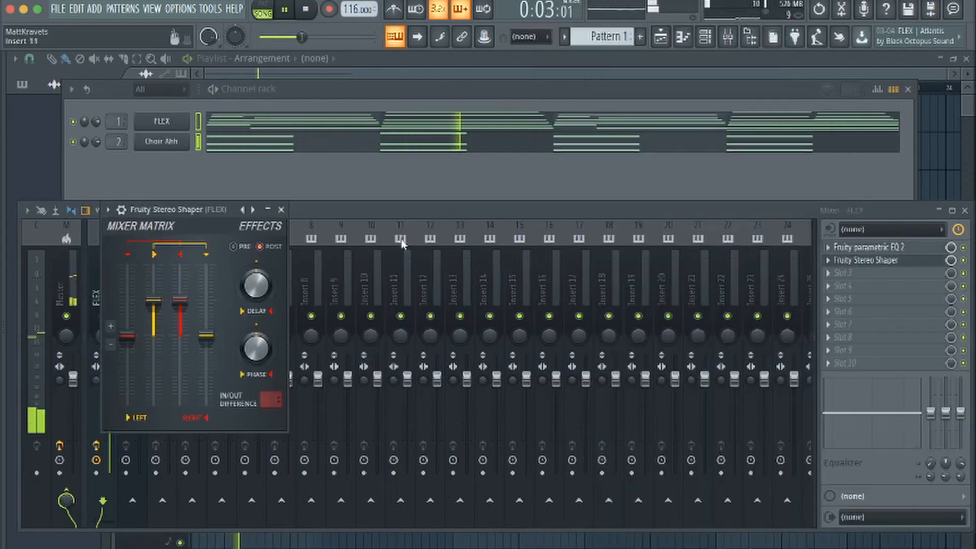
right_click(246, 212)
click(283, 212)
Load Fruity Reeverb 2 into the FLEX track's third effect slot, with a low cut of about 605 Hz and a reduced wet level
click(828, 273)
click(610, 214)
drag(464, 273, 464, 279)
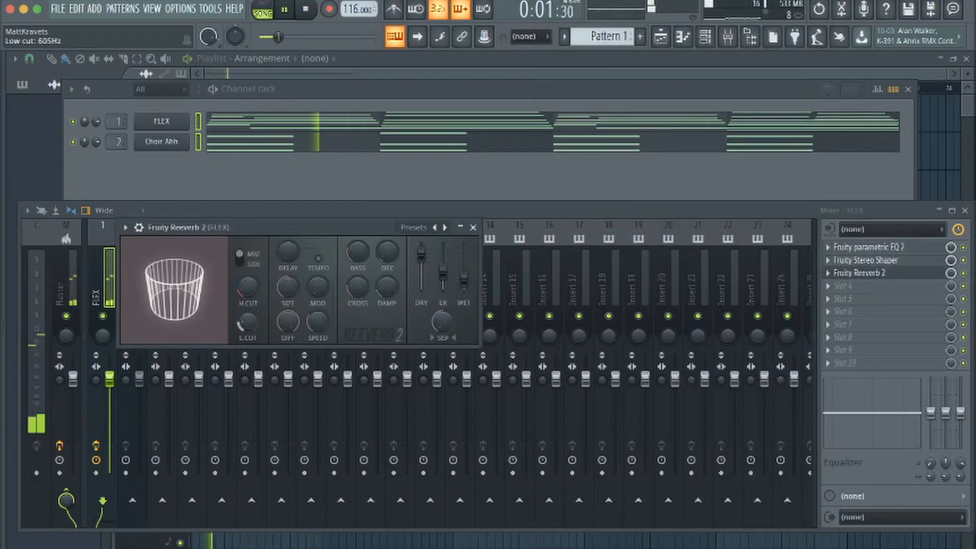
Fine-tune the FLEX reverb's high cut, early reflections, stereo separation, damping and wet level, with diffusion at 60
drag(248, 288, 288, 259)
drag(443, 273, 443, 270)
drag(442, 321, 442, 337)
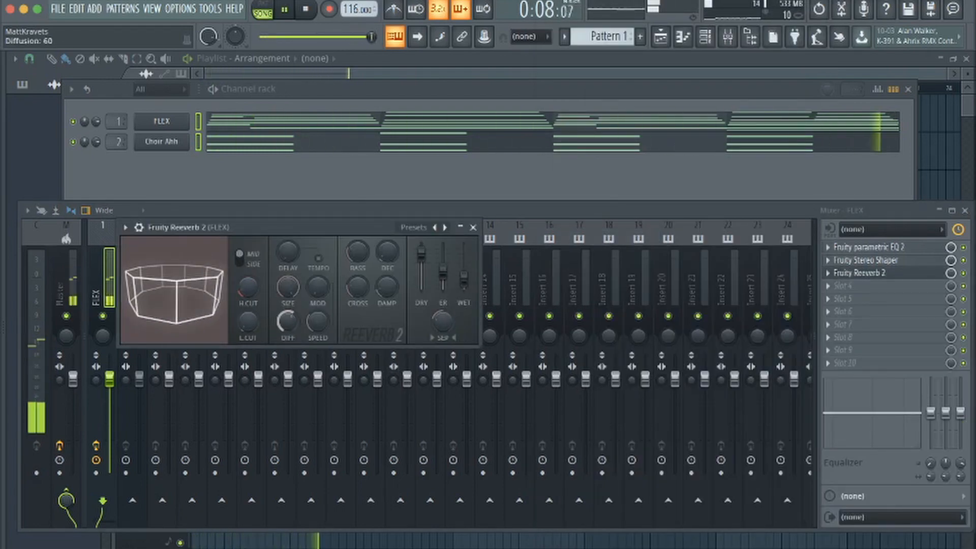
drag(387, 288, 387, 278)
drag(463, 279, 464, 269)
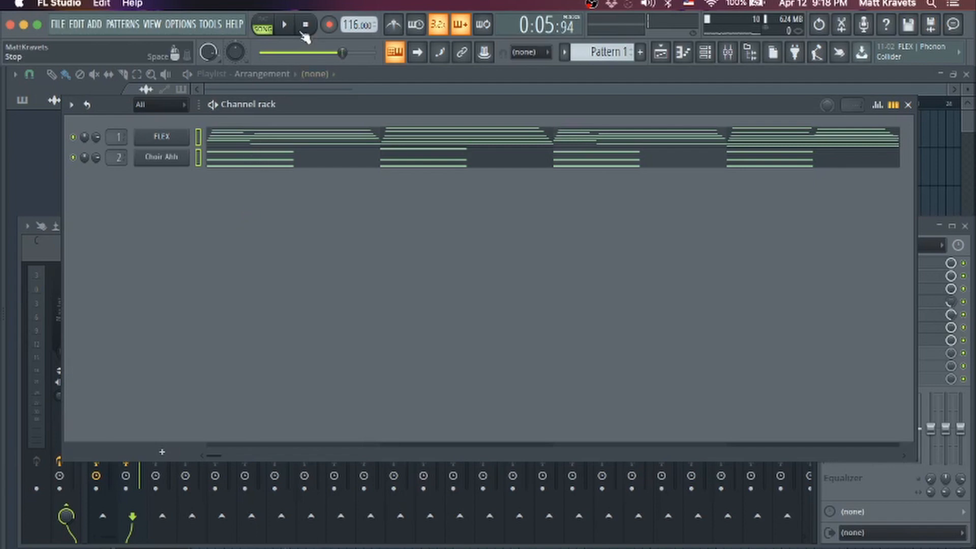
Play the processed pattern briefly and show the Choir Ahh track's effect chain in the mixer
click(285, 29)
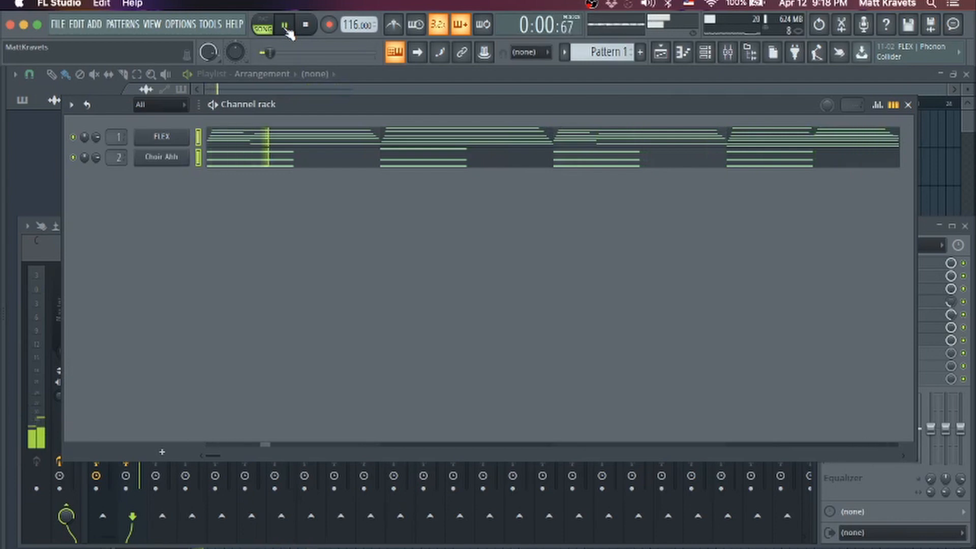
click(285, 26)
click(728, 53)
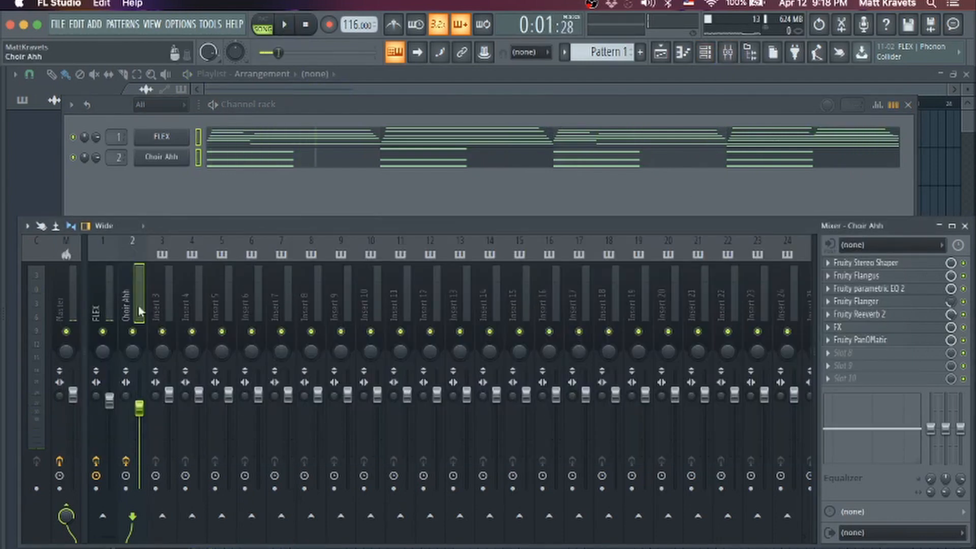
Examine the iZotope Vinyl and Fruity parametric EQ 2 settings on the FLEX mixer track, auditioning the pattern briefly
key(Left)
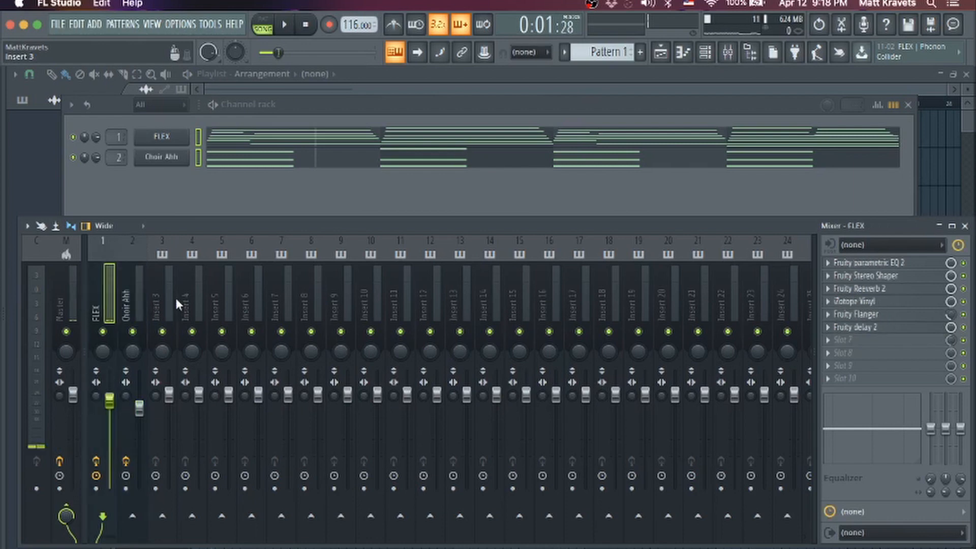
click(863, 301)
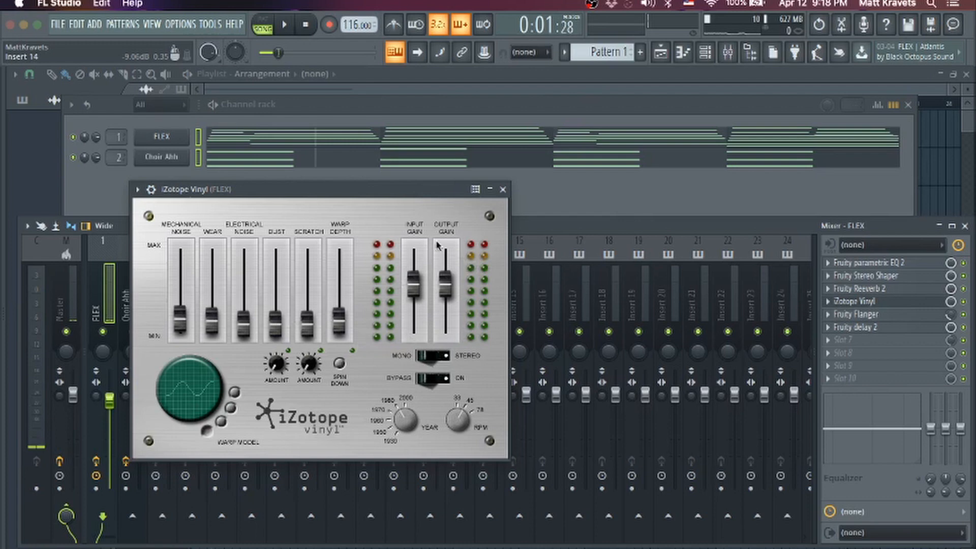
click(503, 189)
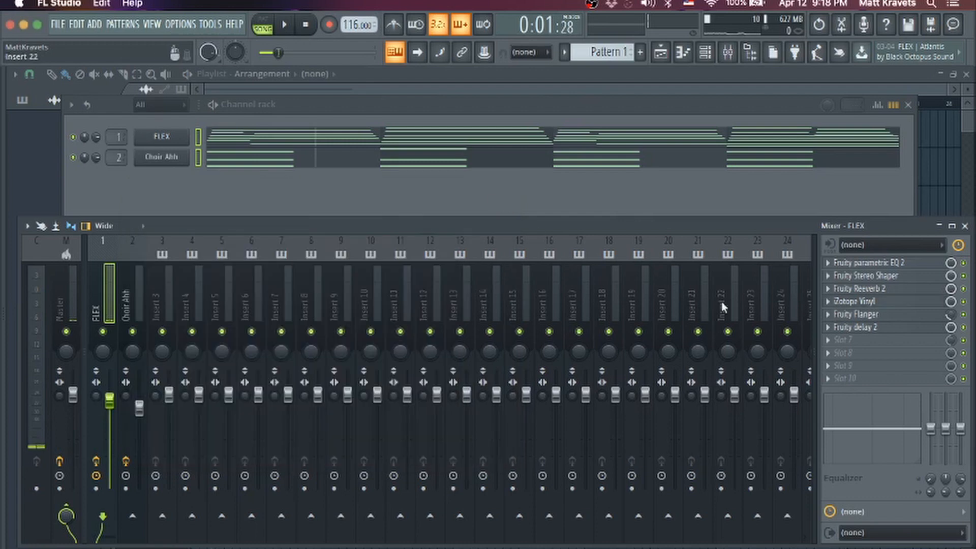
click(878, 264)
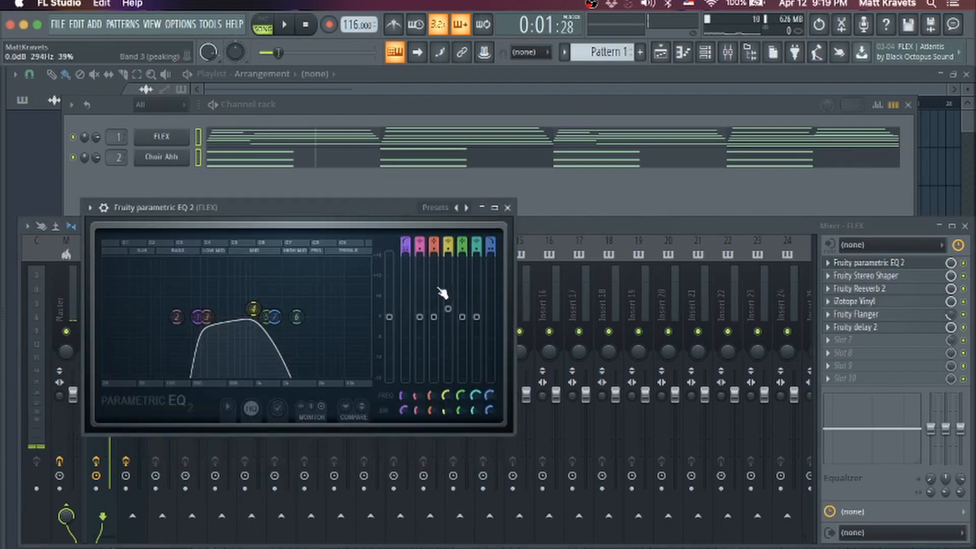
click(286, 25)
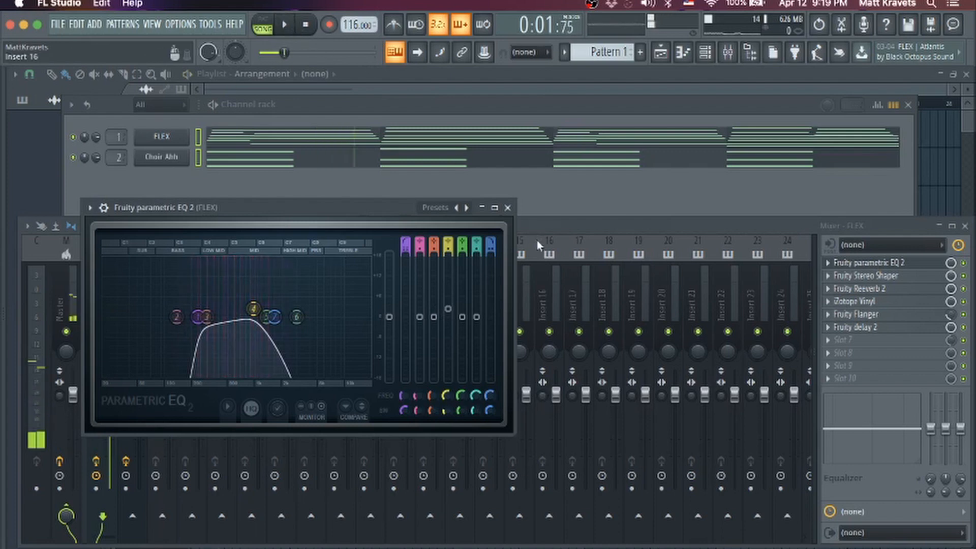
click(507, 208)
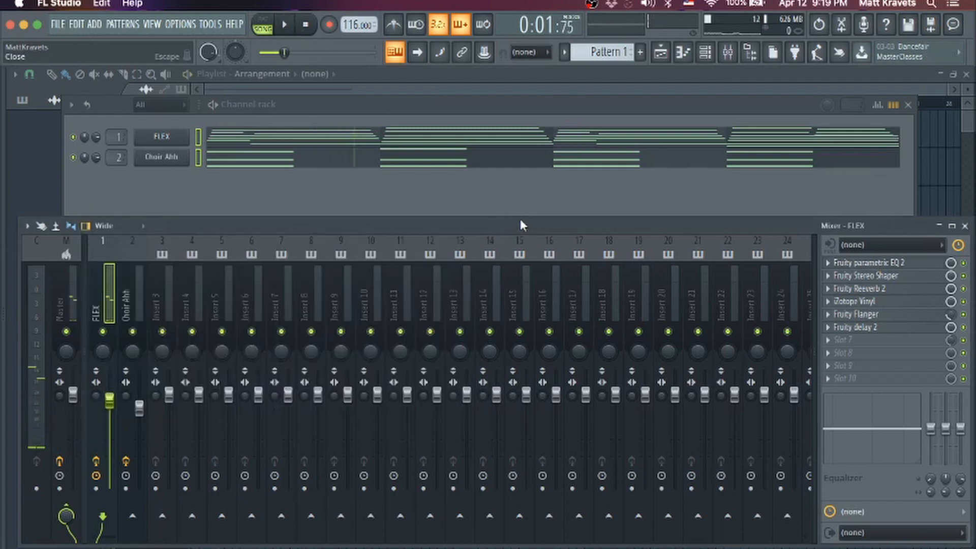
Review the FLEX track's Stereo Shaper, Reeverb 2, Flanger and delay 2 effects, and return to the Choir Ahh track
click(919, 278)
click(915, 280)
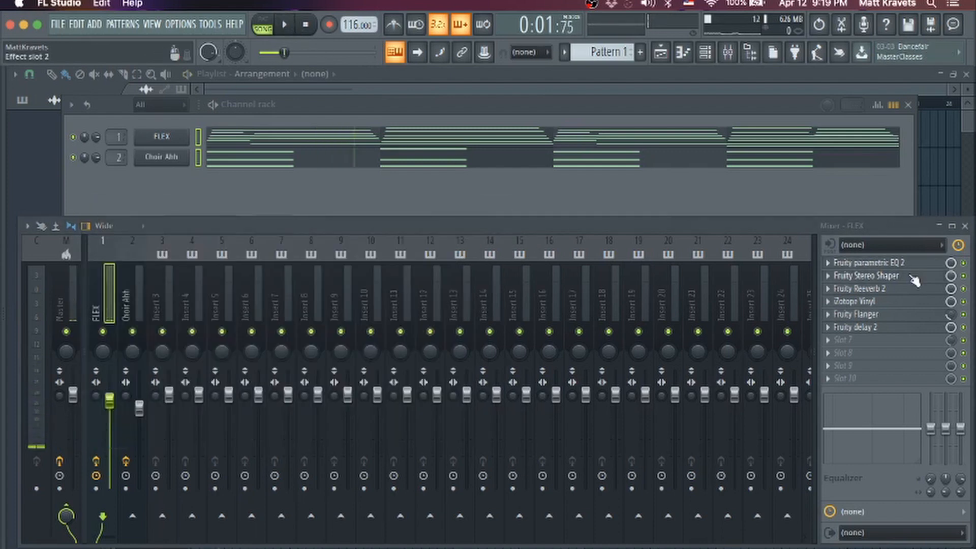
click(886, 291)
click(884, 292)
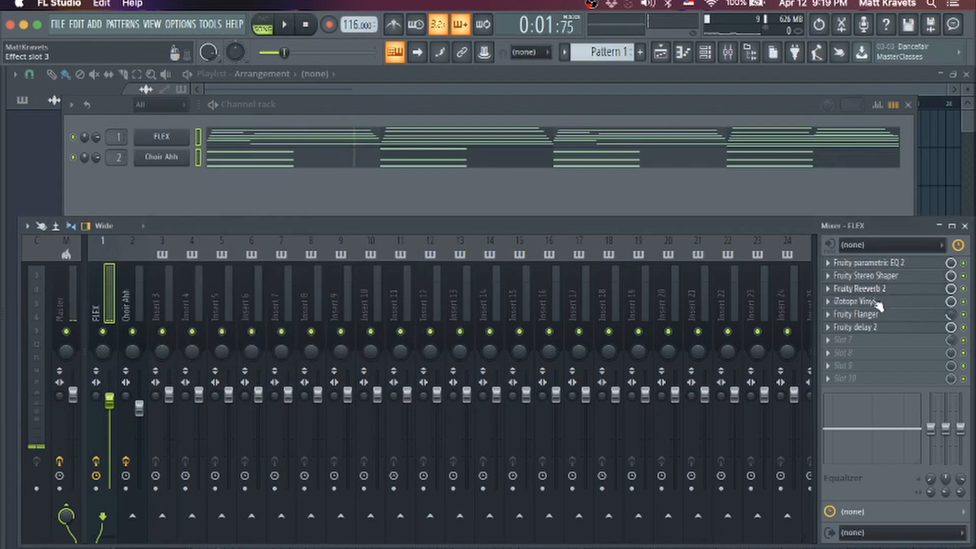
click(867, 316)
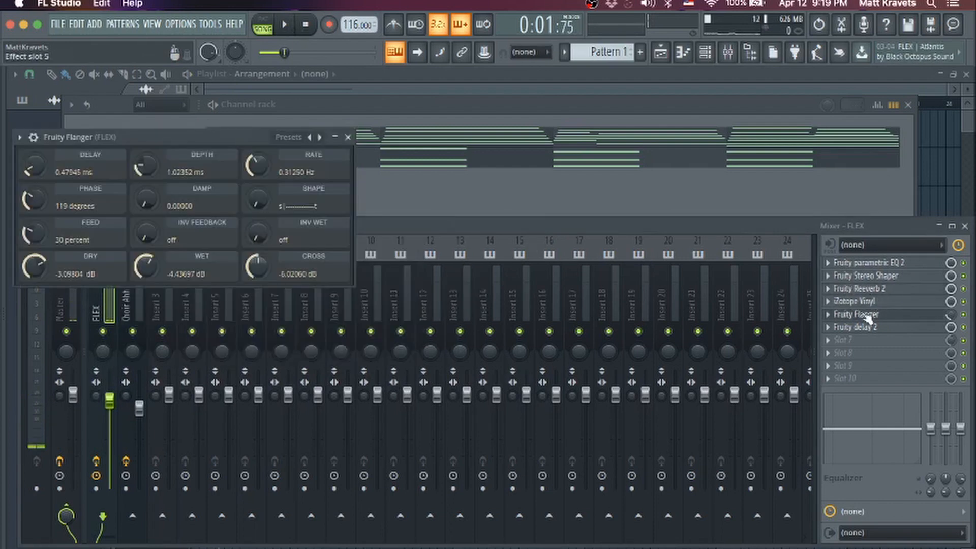
click(887, 321)
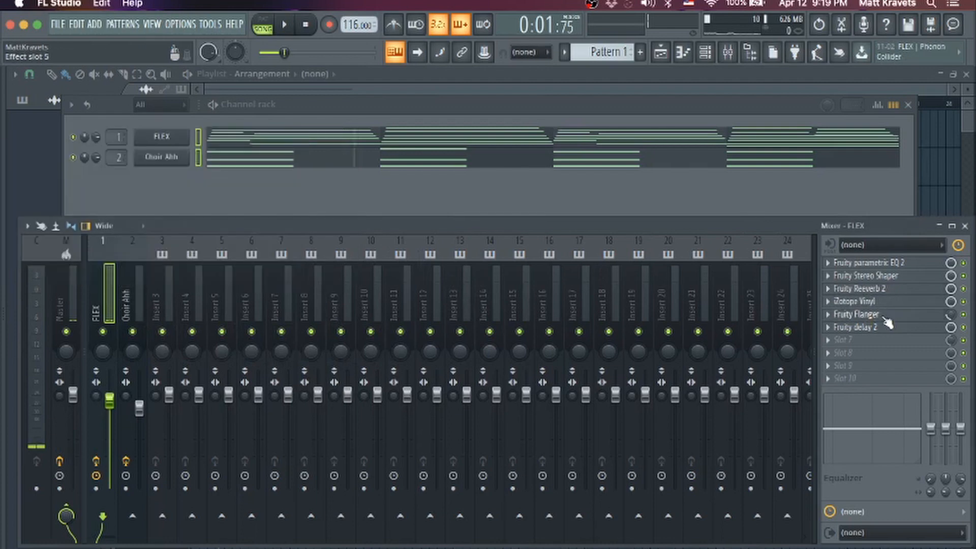
click(868, 327)
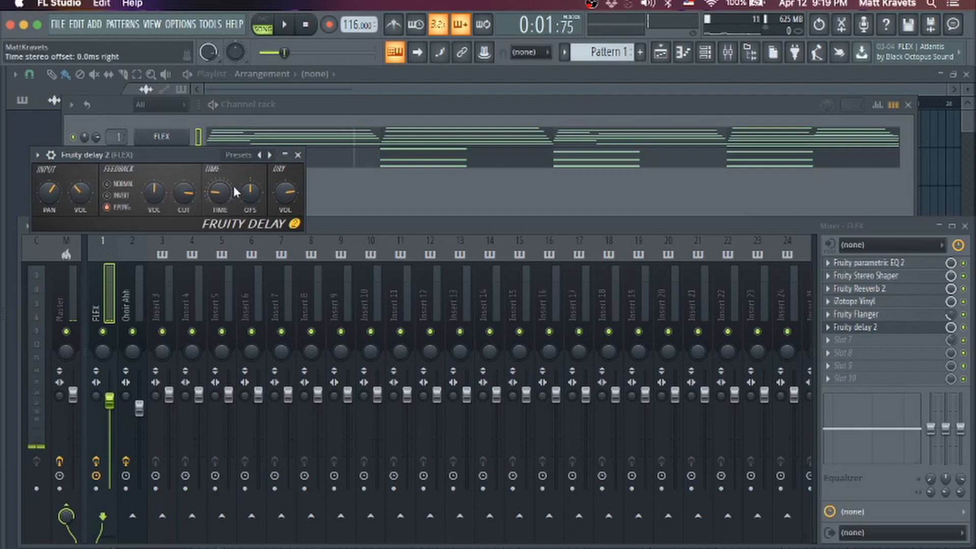
click(298, 154)
click(142, 304)
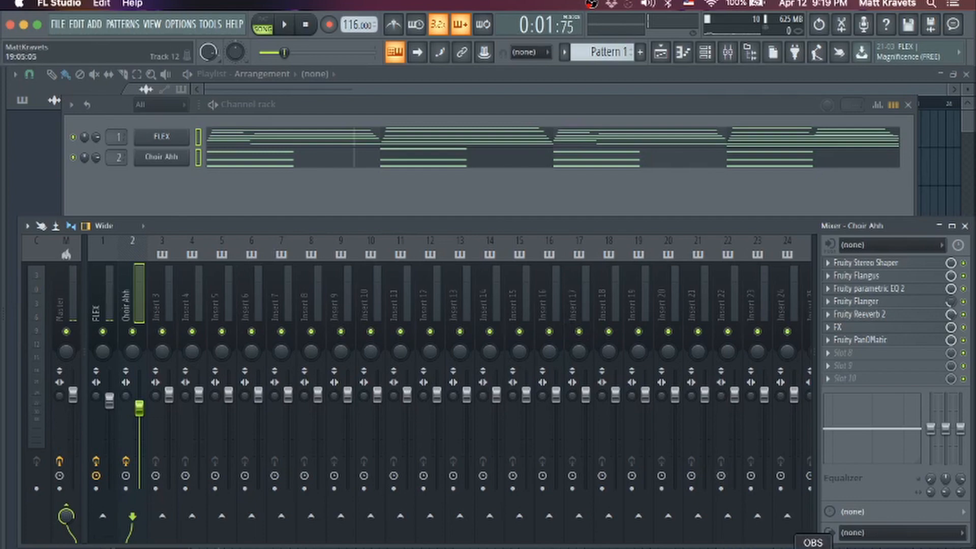
Show the sample browser and expand the METRO BOOMIN Drums Sounds for RAZER MUSIC folder in the Metro Boomin Drum Kit - 2019
click(229, 201)
key(alt+F8)
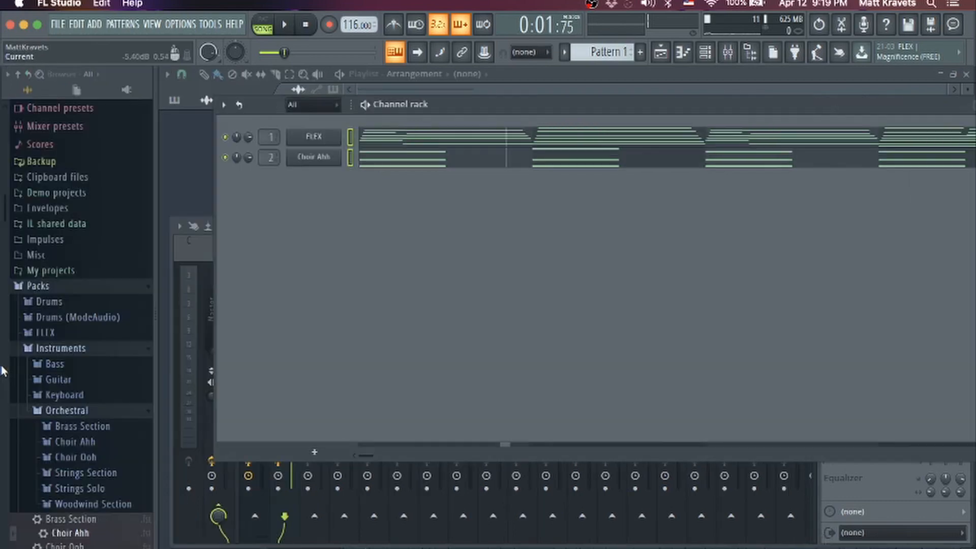
scroll(51, 268, down, 5)
scroll(55, 268, up, 3)
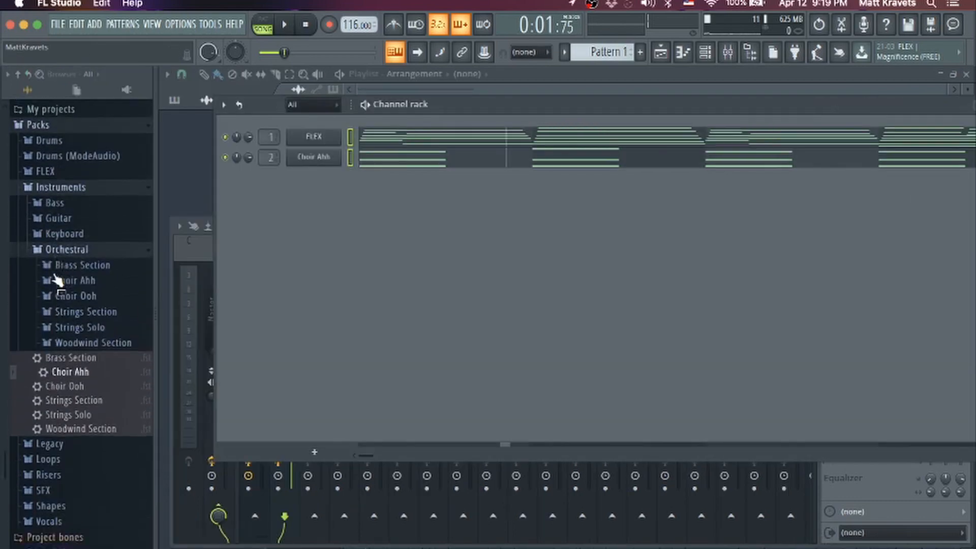
scroll(55, 269, down, 5)
click(49, 508)
scroll(66, 473, down, 10)
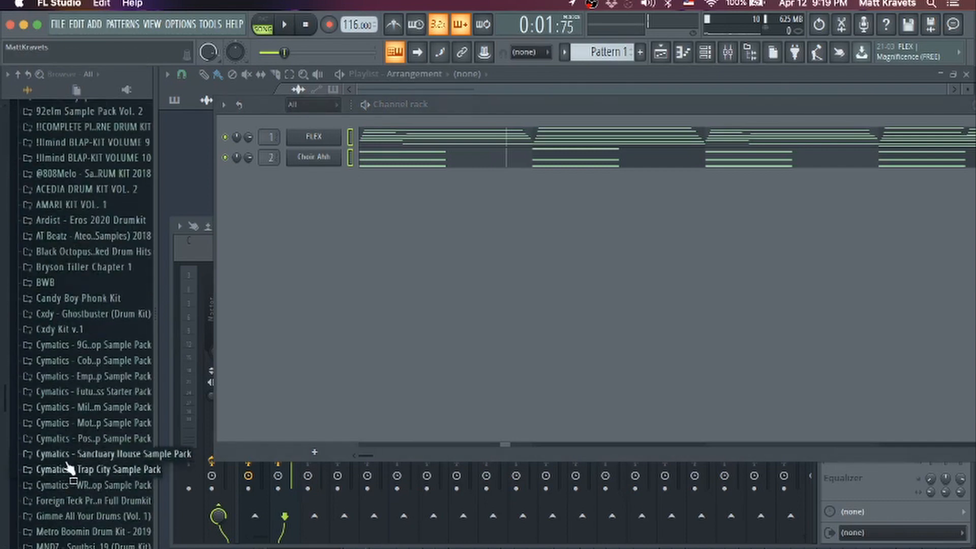
scroll(76, 435, down, 3)
scroll(80, 432, down, 1)
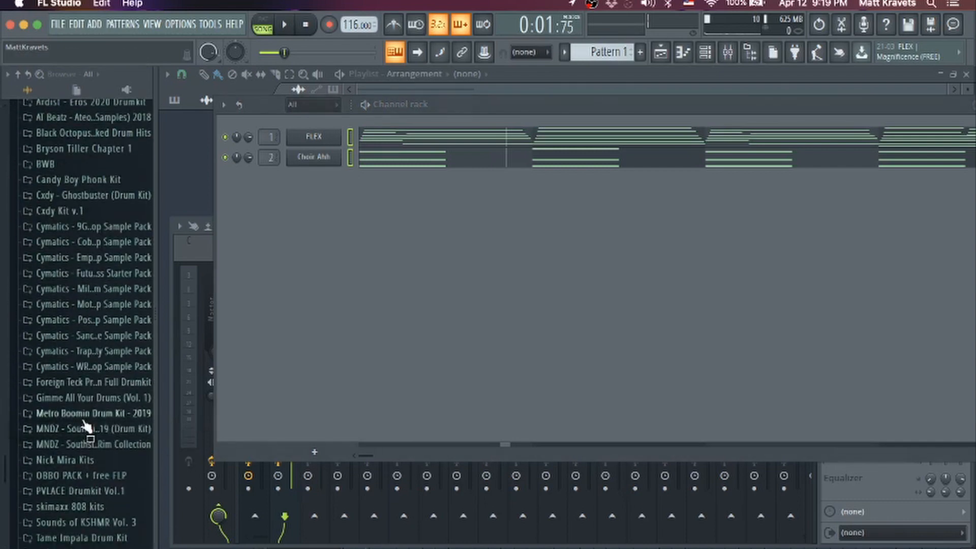
click(84, 414)
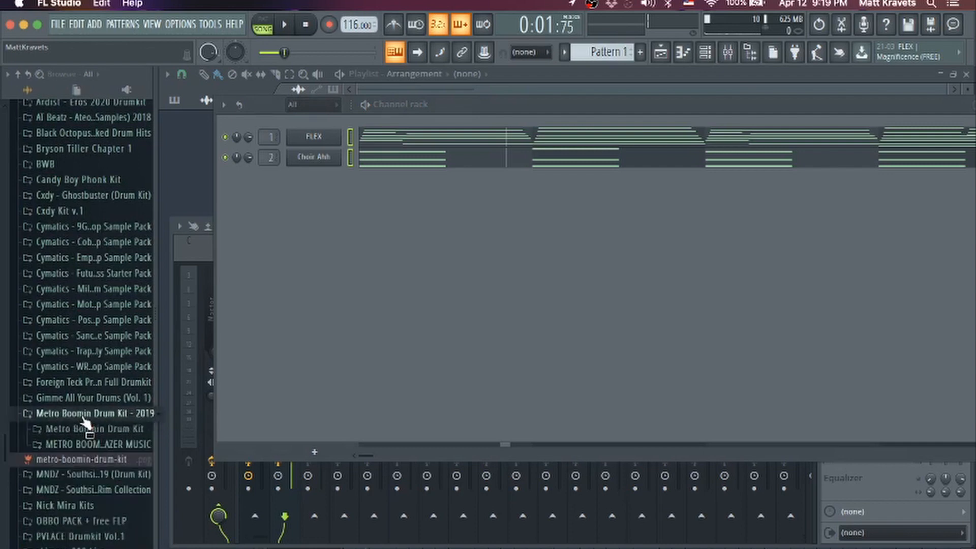
click(86, 444)
scroll(85, 437, down, 5)
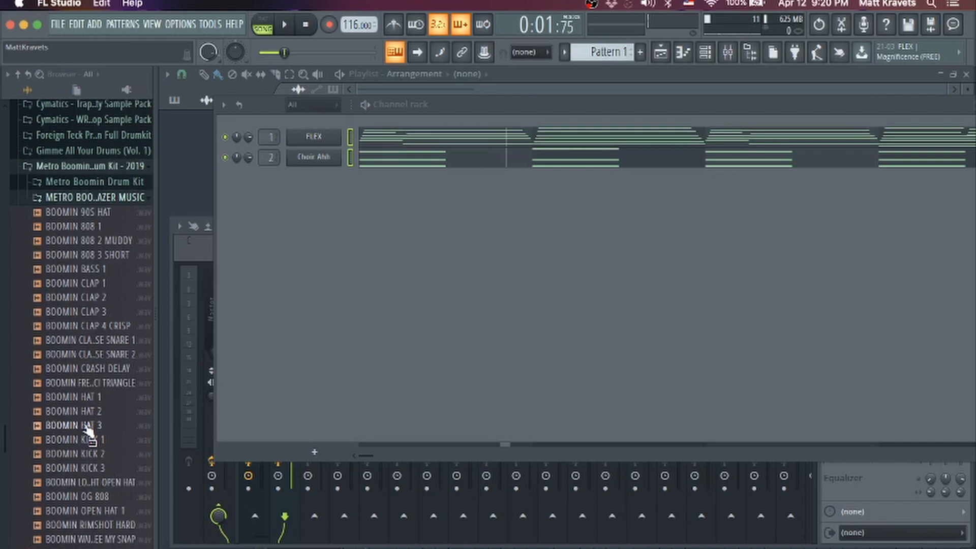
Add the Boomin crash delay, kick 1, OG 808, snare 2, hat 3 and open hat as channels, with a snare on each bar's third beat
click(86, 411)
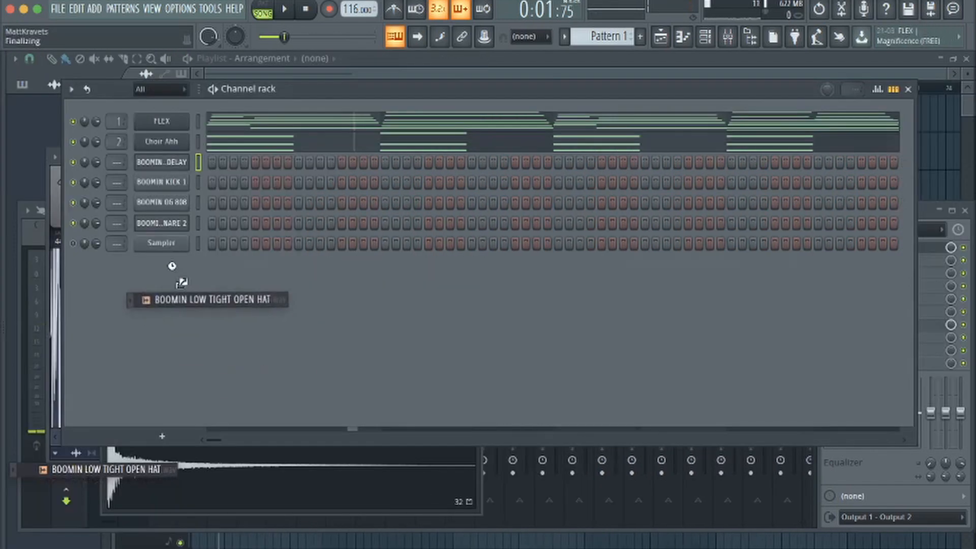
click(164, 169)
click(163, 168)
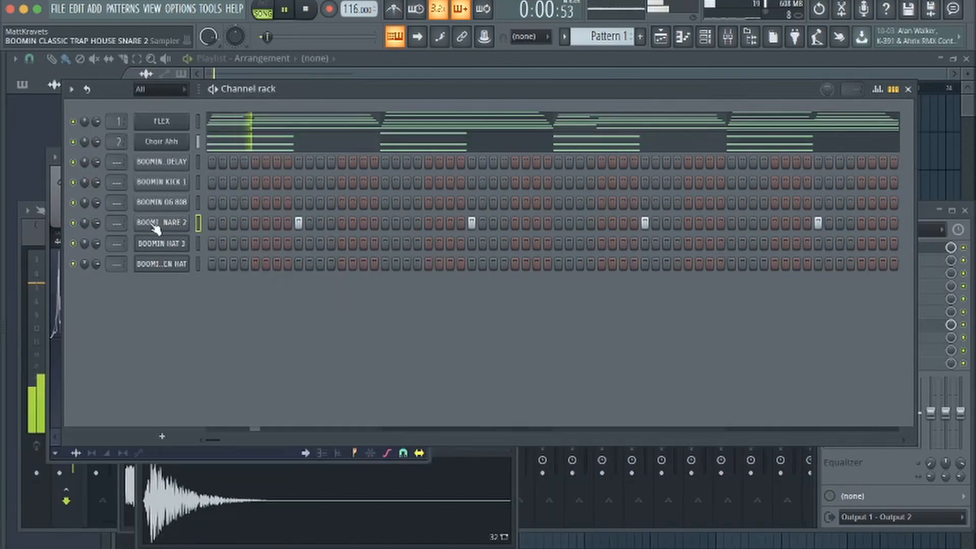
Normalize the BOOMIN CLASSIC TRAP HOUSE SNARE 2 sample and check its notes in the piano roll during playback
click(156, 229)
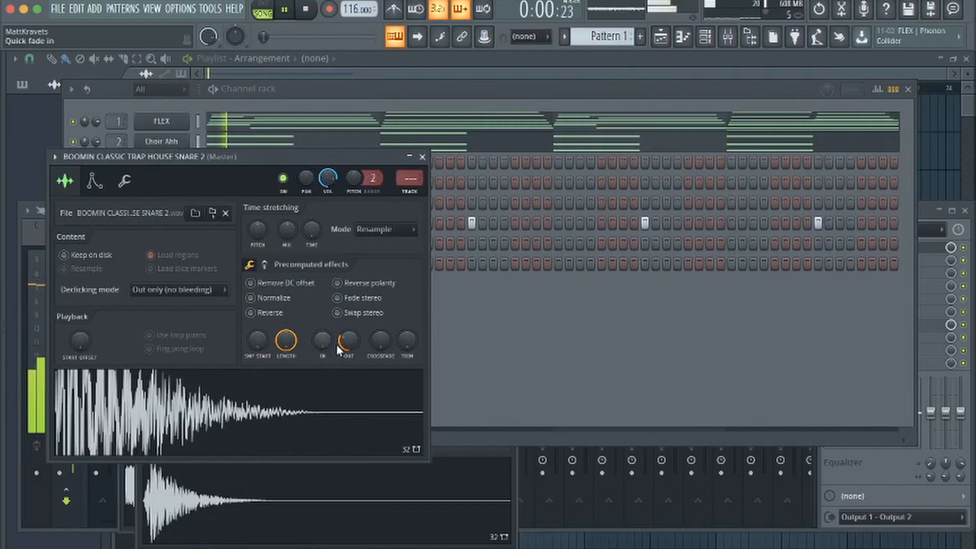
click(251, 298)
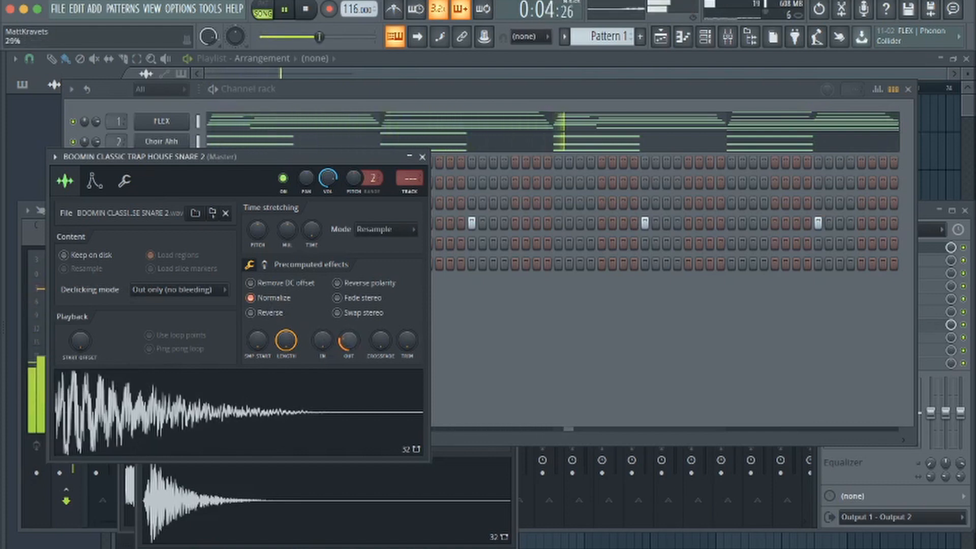
click(519, 350)
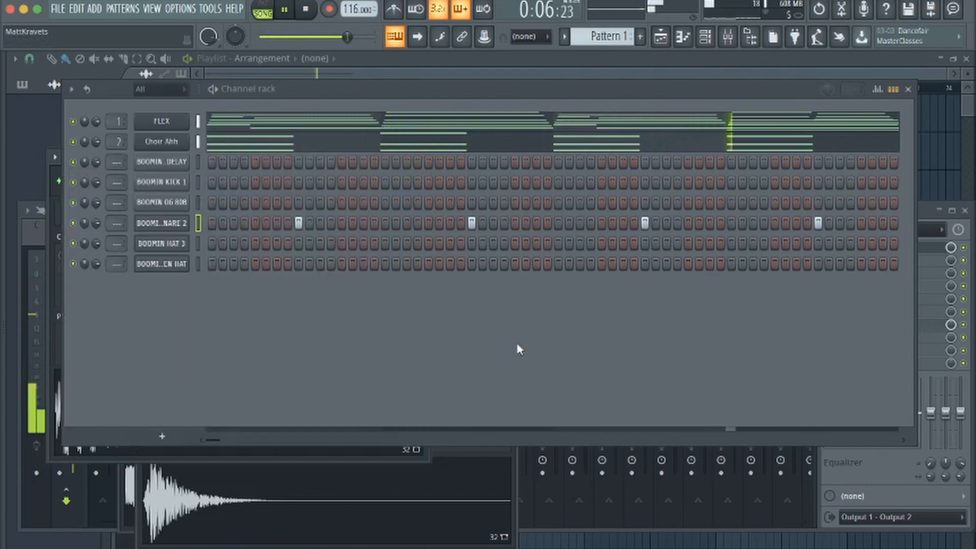
key(F7)
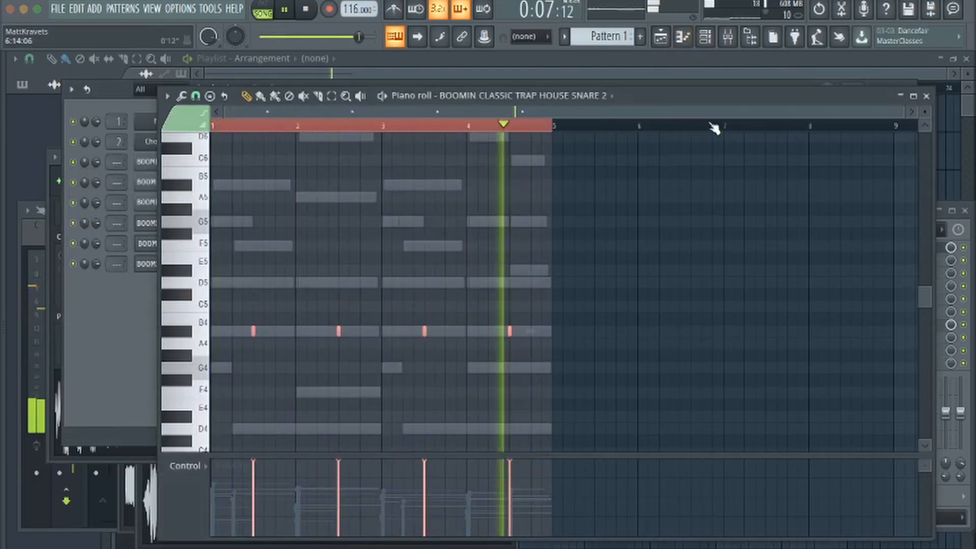
click(683, 37)
Stop playback and place a BOOMIN OG 808 hit on the first step of the pattern
click(161, 223)
key(space)
click(212, 202)
click(167, 204)
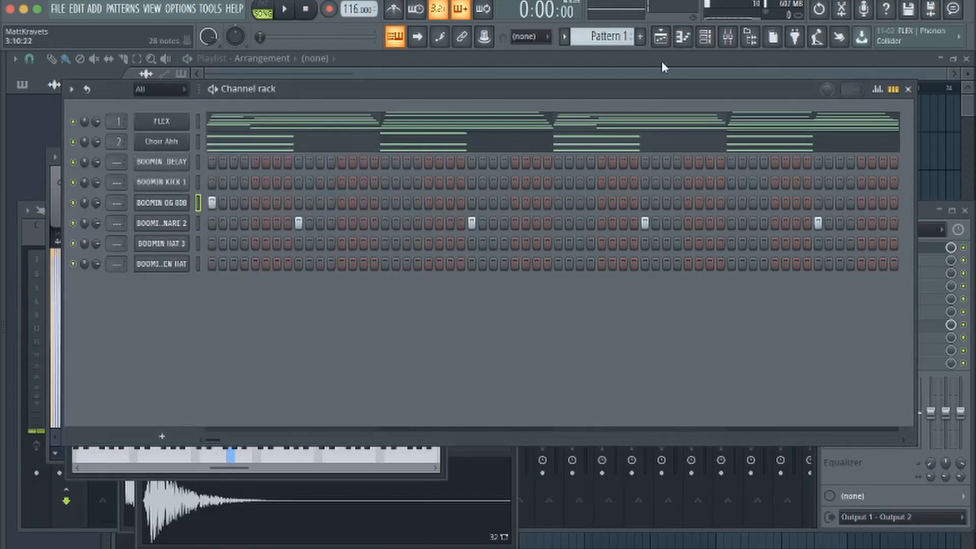
click(683, 37)
scroll(303, 353, down, 1)
Place BOOMIN KICK 1 hits at the starts of bars 1 and 3, pitched at B4, and audition the pattern
click(559, 182)
click(162, 182)
click(682, 37)
key(ctrl+a)
key(space)
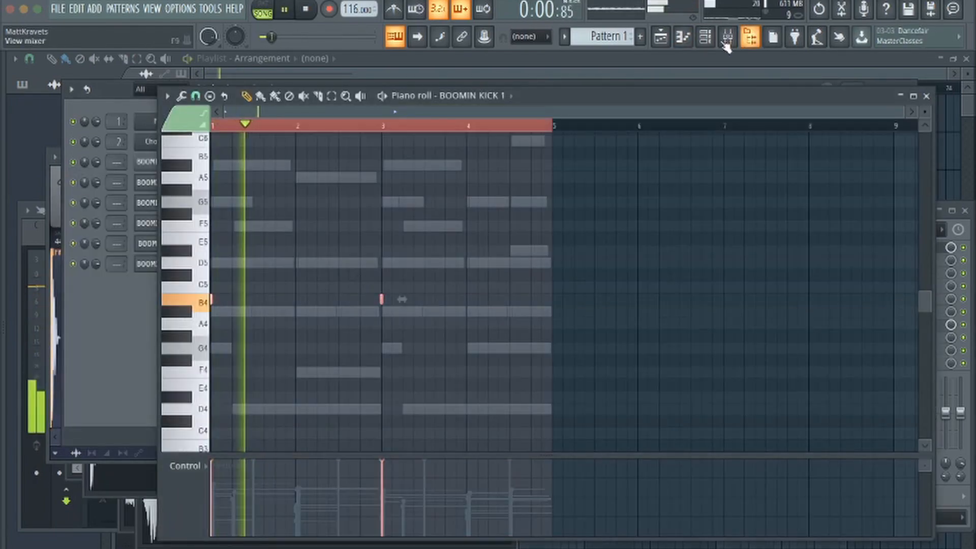
Add short descending A#4 and A4 notes after the second hit of the BOOMIN HAT 3 pattern in bar 1
click(683, 36)
click(162, 244)
click(683, 36)
scroll(465, 220, up, 3)
click(238, 242)
click(245, 304)
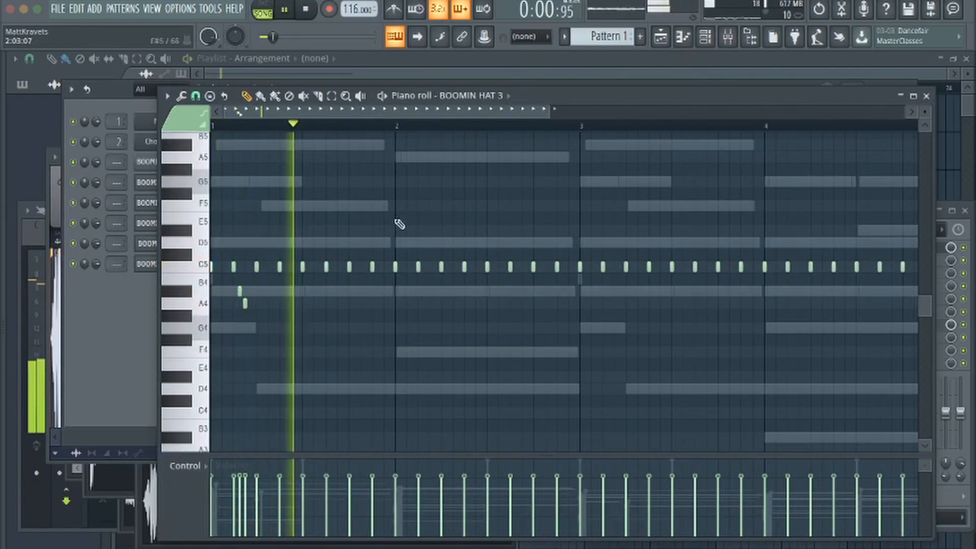
Draw a G4 hi-hat note in the second half of bar 1 and chop it into a fast roll
key(space)
click(327, 305)
key(alt+u)
key(space)
key(Return)
Add an F4 hi-hat note at the end of bar 1 and extra C5 hits in the first half of bar 2
click(407, 267)
key(space)
click(373, 394)
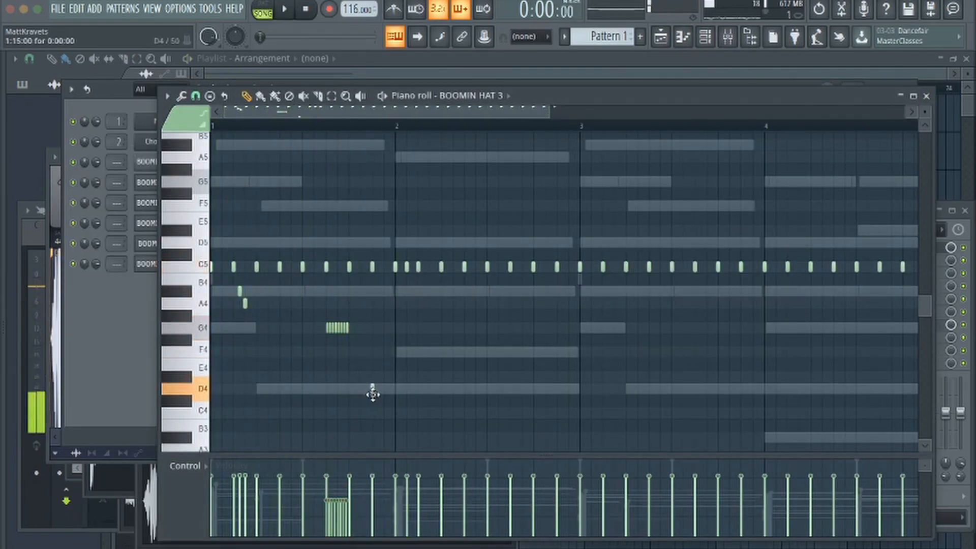
drag(372, 393, 373, 352)
click(446, 267)
click(450, 267)
key(Page_Up)
key(Page_Up)
key(space)
Draw a fast descending hi-hat run on A#4, A4, G4 and F4 in the second half of bar 2 and audition it
key(space)
key(space)
click(501, 291)
click(504, 304)
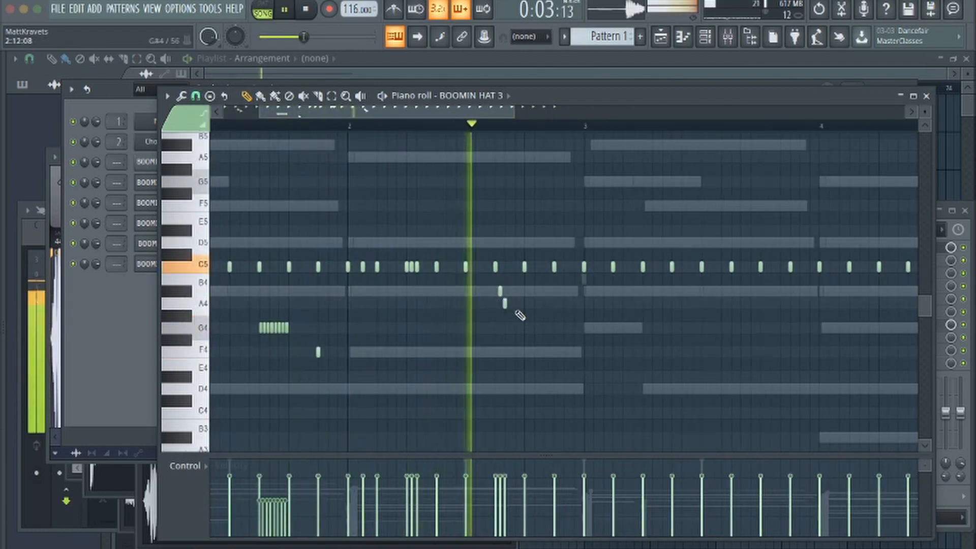
right_click(505, 303)
key(space)
click(510, 327)
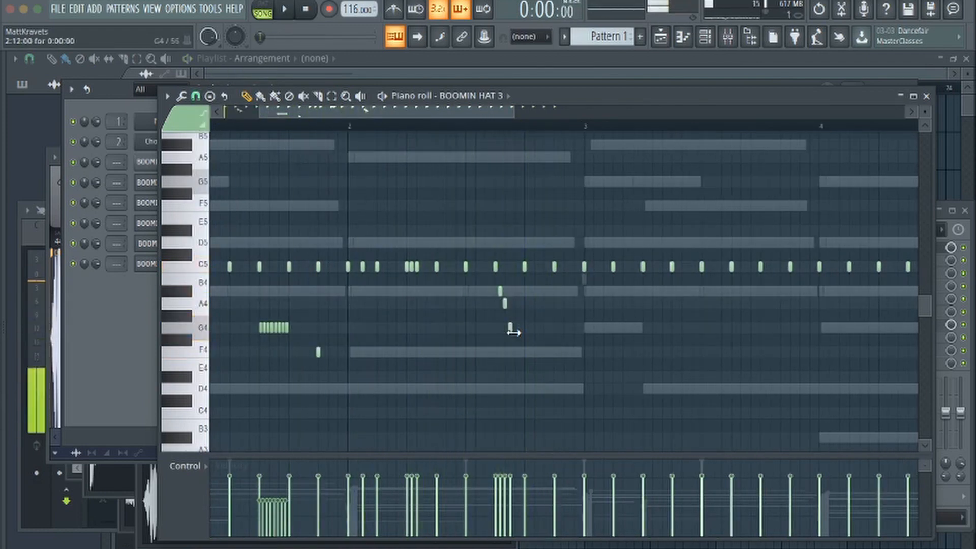
click(515, 352)
key(space)
click(405, 125)
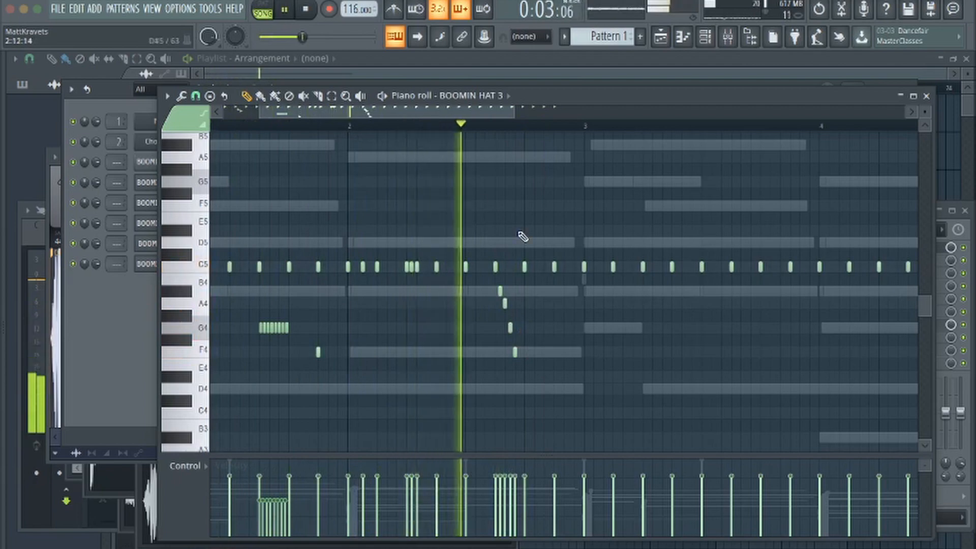
key(space)
Clear the plain hi-hats in bars 3 and 4 and duplicate the bar 1 and 2 hi-hat pattern into them
key(space)
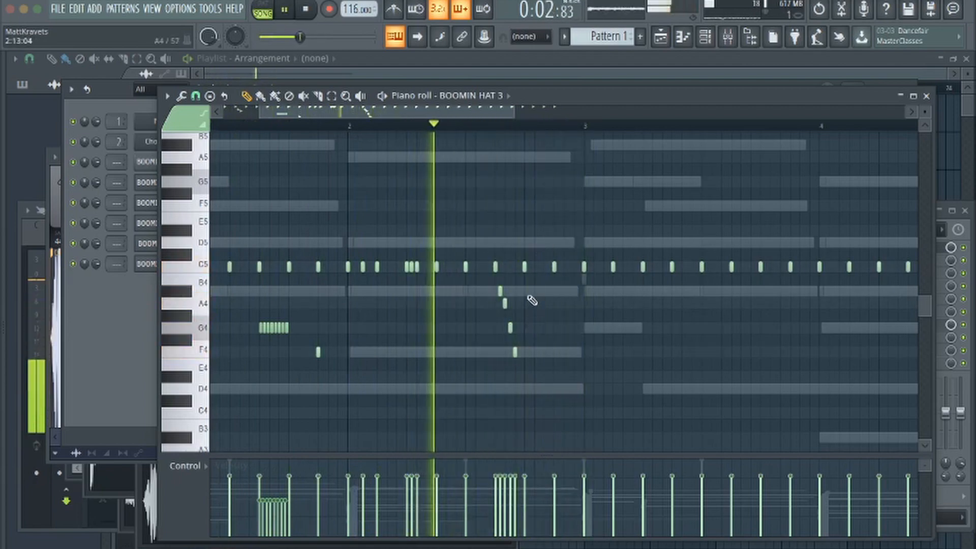
scroll(526, 290, down, 2)
key(space)
mouse_move(516, 269)
mouse_down()
mouse_move(527, 276)
mouse_move(799, 272)
mouse_up()
drag(521, 129, 213, 127)
key(ctrl+b)
click(478, 227)
Thin the descending hi-hat run in bar 2 to only its A4 and F4 notes, auditioning the changes
key(space)
mouse_move(465, 295)
mouse_down()
mouse_move(480, 368)
mouse_move(466, 305)
mouse_up()
key(space)
key(space)
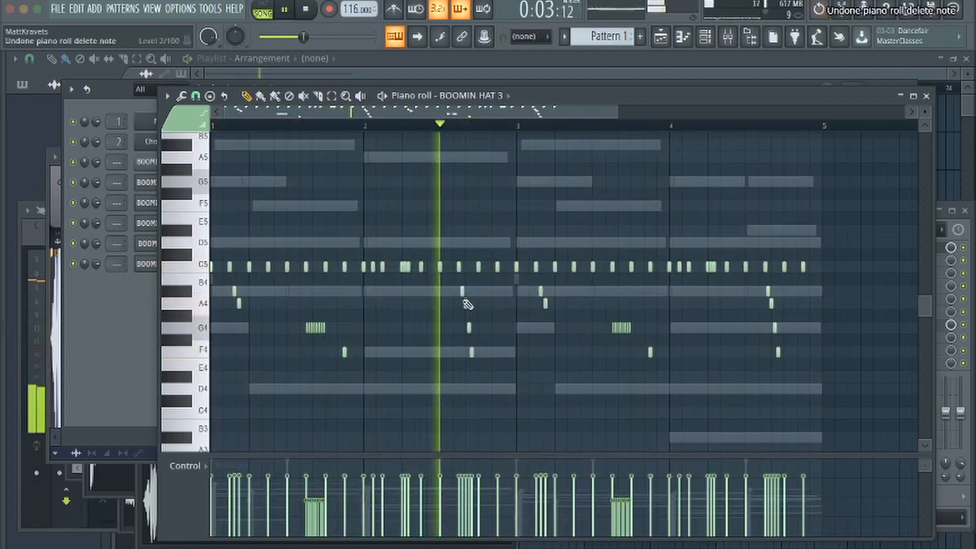
click(466, 304)
click(469, 327)
key(space)
click(472, 351)
key(space)
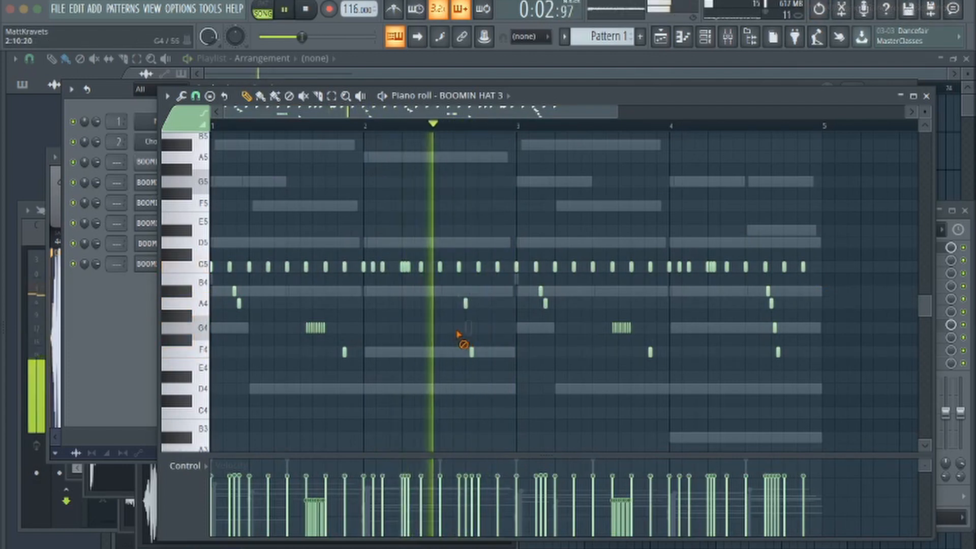
right_click(469, 327)
key(space)
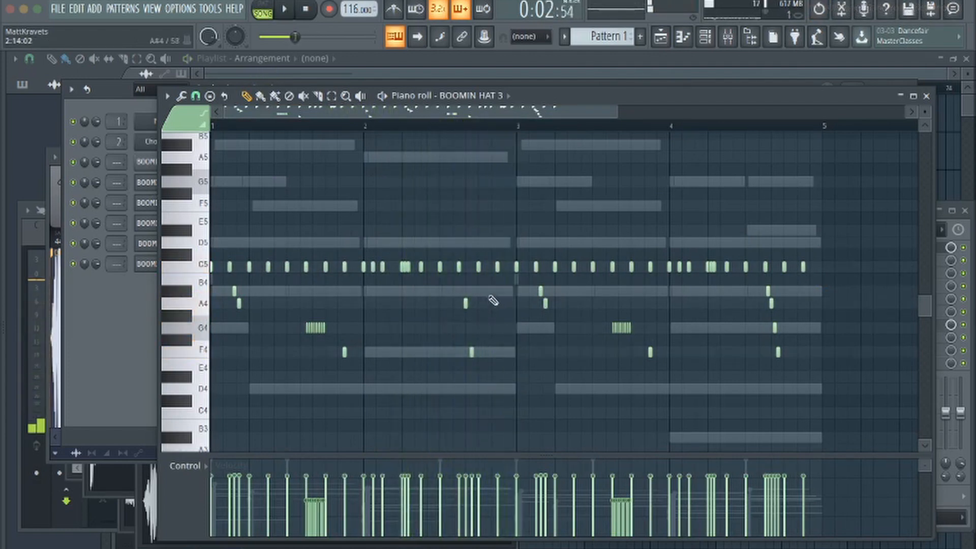
key(space)
Add a rapid cluster of extra C5 hi-hat hits in the second half of bar 2 and audition it
key(space)
scroll(225, 112, up, 1)
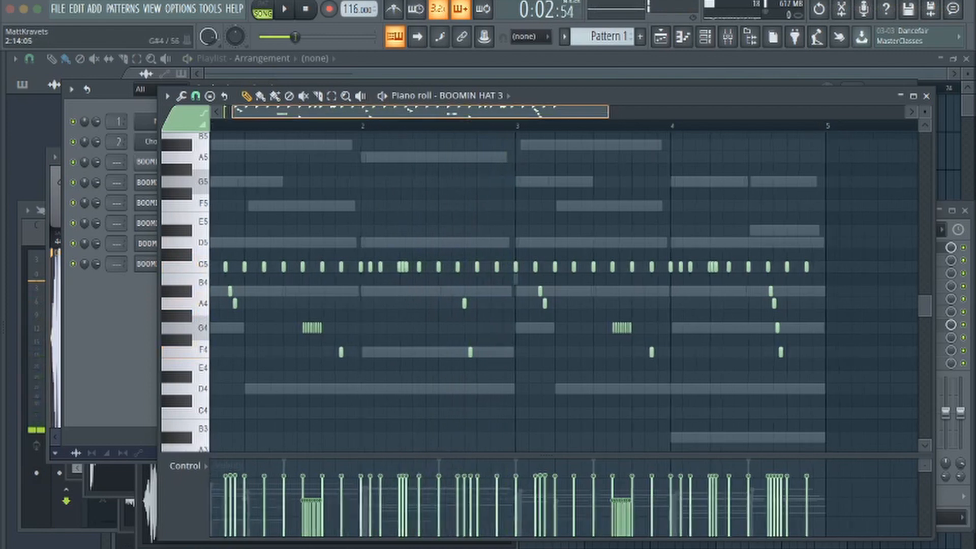
scroll(478, 295, up, 2)
key(space)
click(465, 266)
click(470, 267)
click(473, 267)
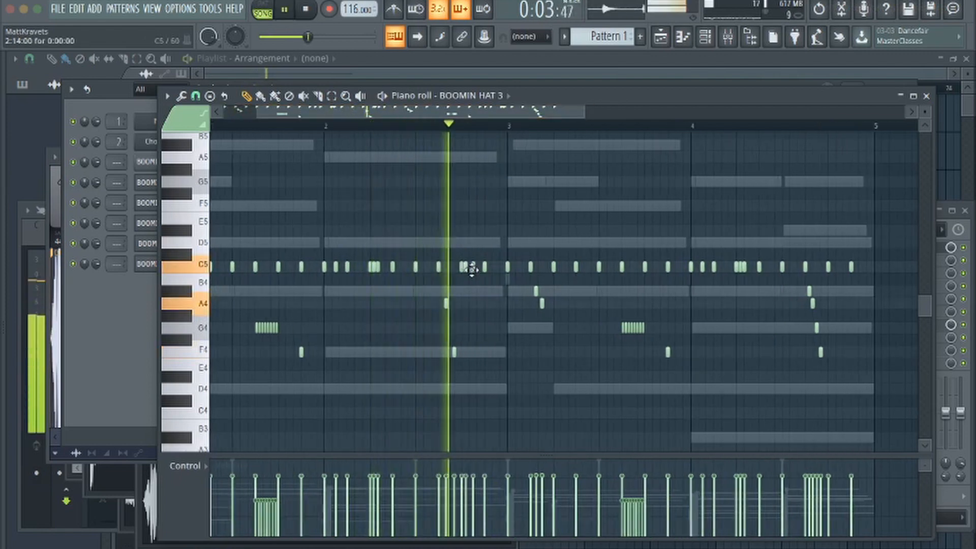
key(space)
mouse_move(469, 269)
mouse_down()
mouse_move(470, 279)
mouse_move(468, 267)
mouse_up()
key(space)
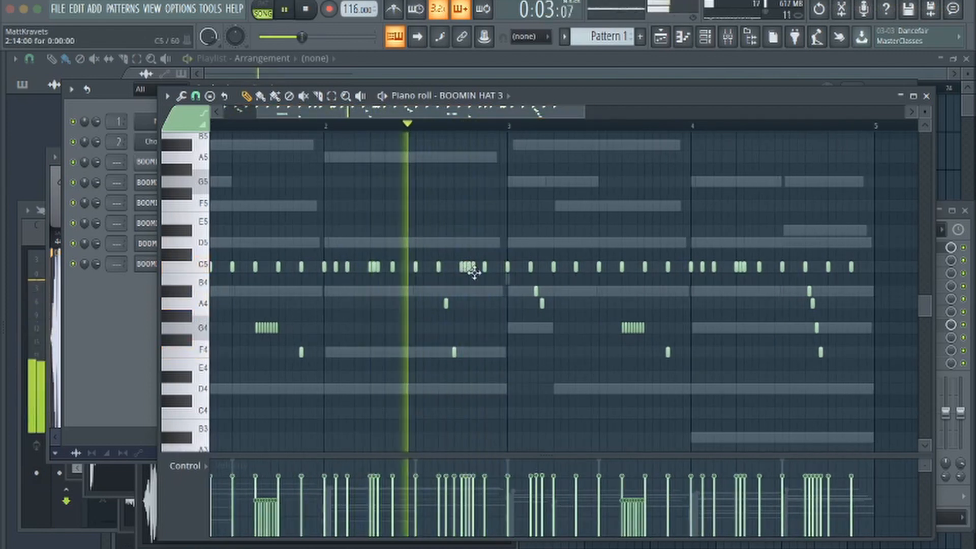
key(space)
key(space)
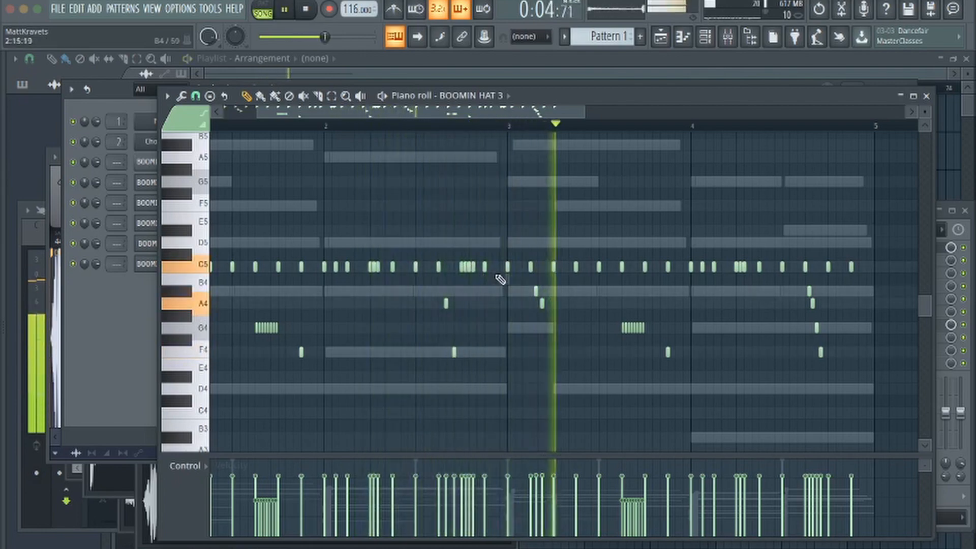
Replace the A#4 and A4 hi-hats in bar 3 with extra C5 hits around beat 2, auditioning the change
scroll(502, 279, down, 2)
key(space)
key(space)
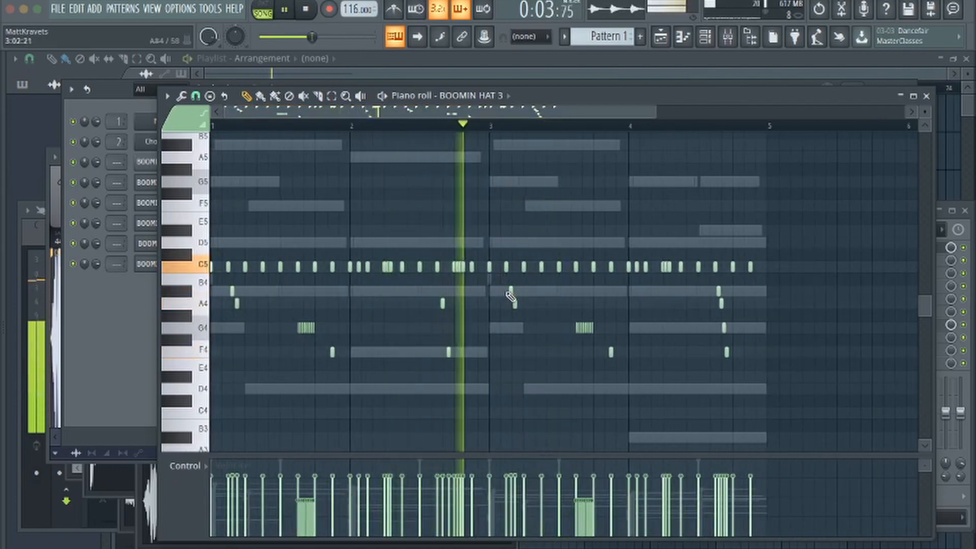
right_click(511, 291)
key(space)
key(space)
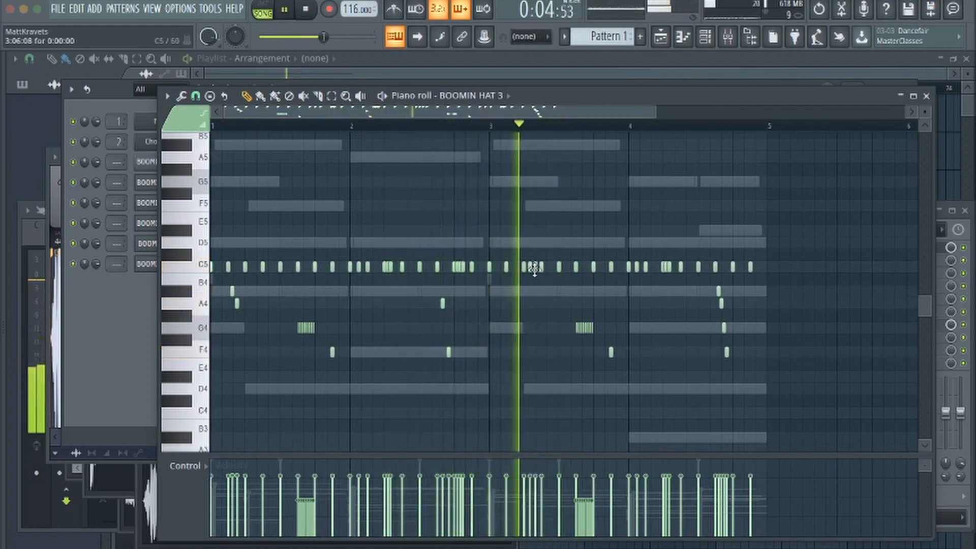
key(space)
scroll(536, 271, down, 1)
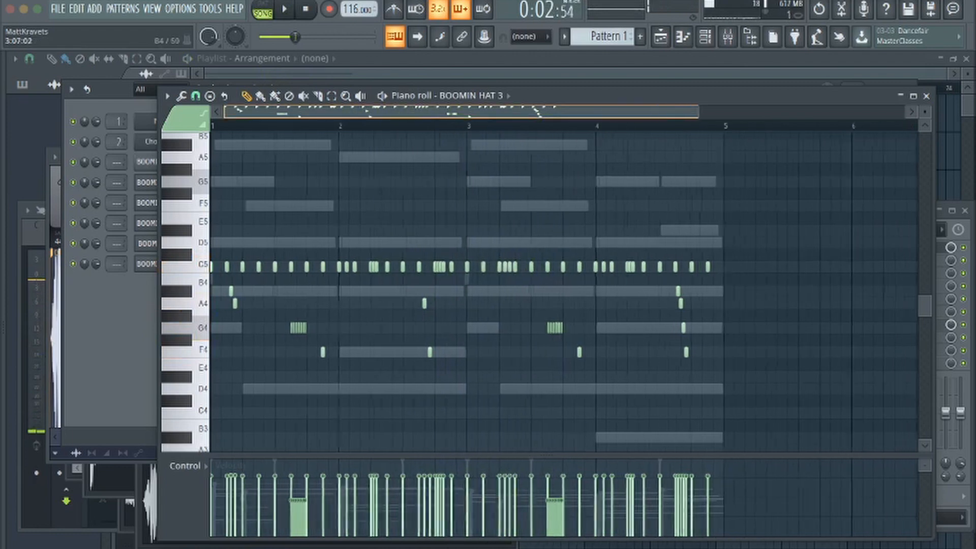
Set the piano roll's snap to Line while the pattern plays
key(space)
click(196, 96)
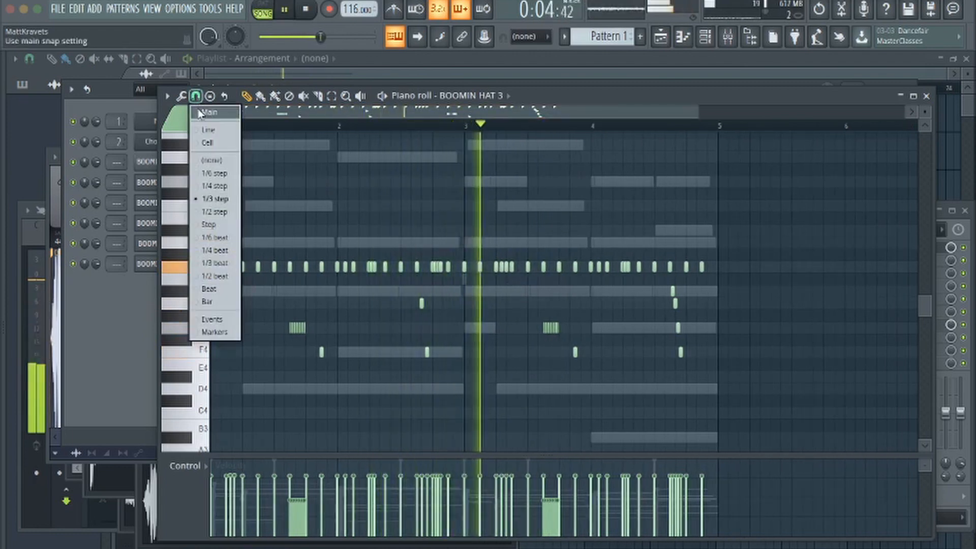
click(208, 131)
scroll(583, 306, down, 1)
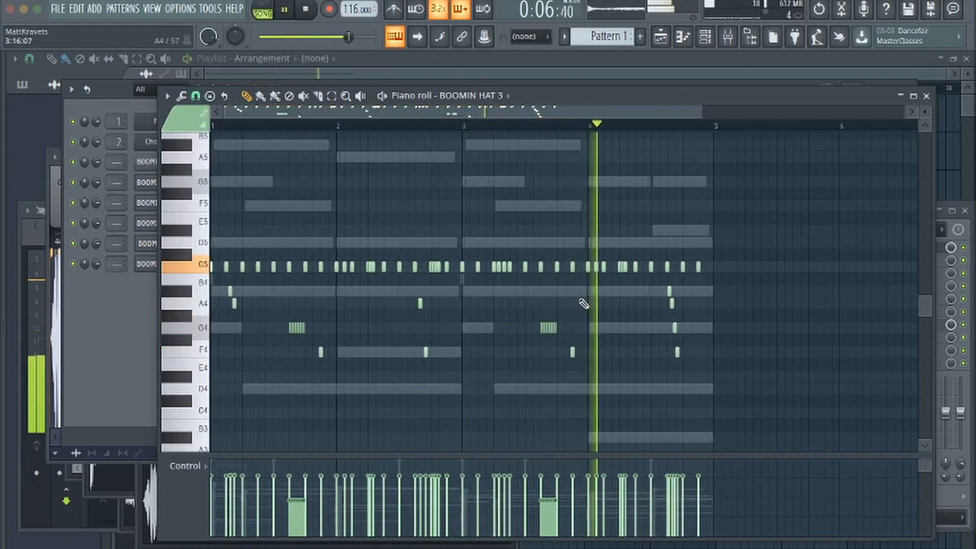
Try transposing the bar 3 hi-hat roll up to A#4 and down to D4
key(space)
drag(532, 311, 564, 333)
key(space)
key(Up)
key(Up)
key(Up)
key(Up)
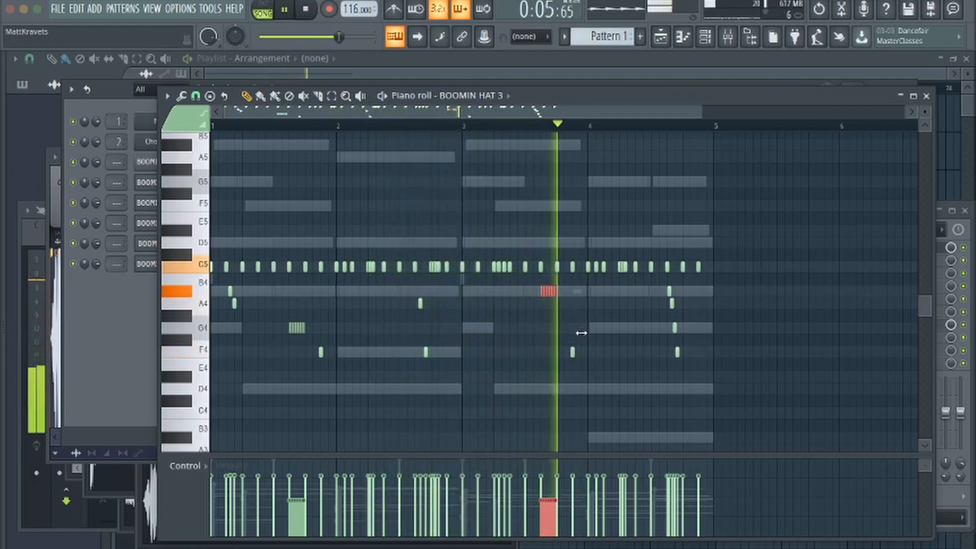
key(shift+Down)
key(shift+Down)
key(shift+Down)
key(shift+Down)
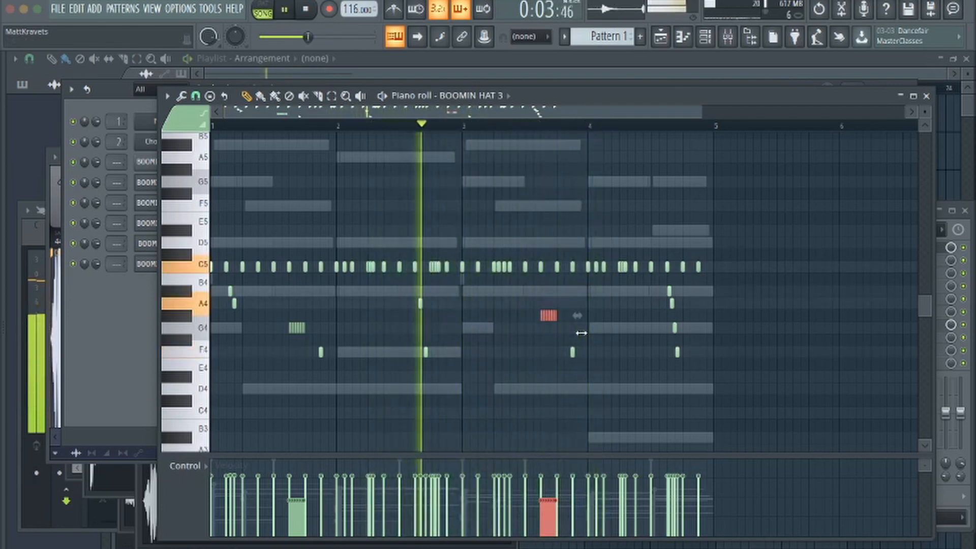
key(shift+Down)
key(shift+Down)
key(shift+Down)
key(shift+Down)
key(shift+Down)
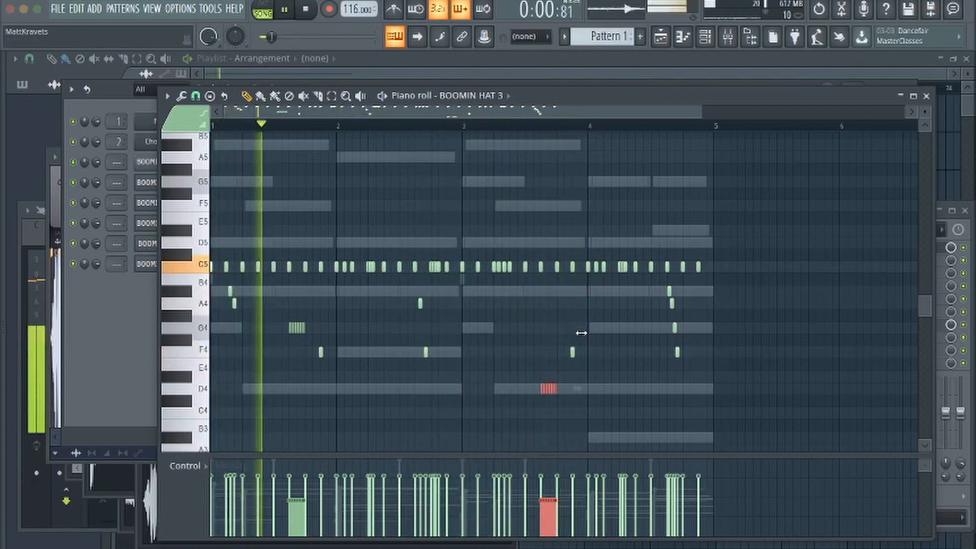
Audition the lowered bar 3 hi-hat roll and return it to G4
click(455, 123)
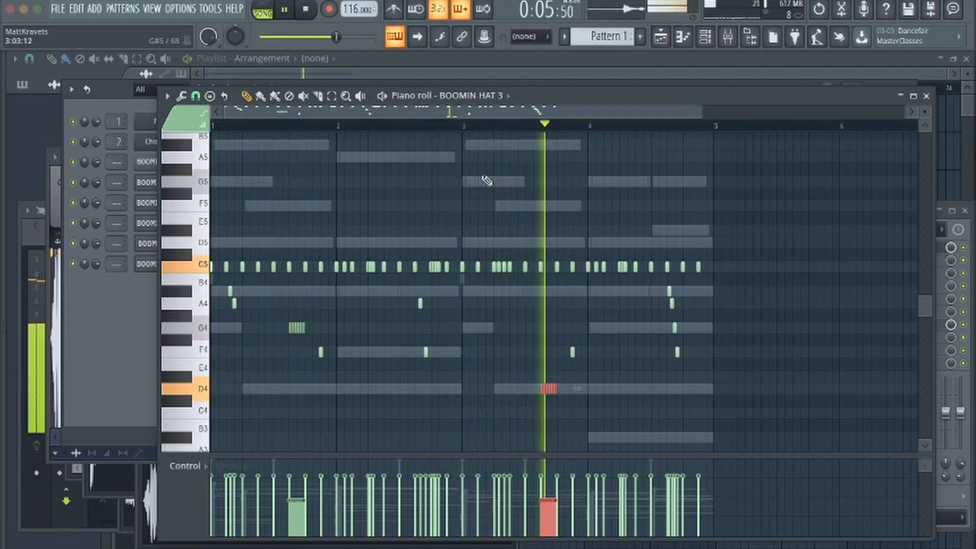
key(shift+Up)
key(shift+Up)
key(shift+Up)
key(shift+Up)
key(shift+Up)
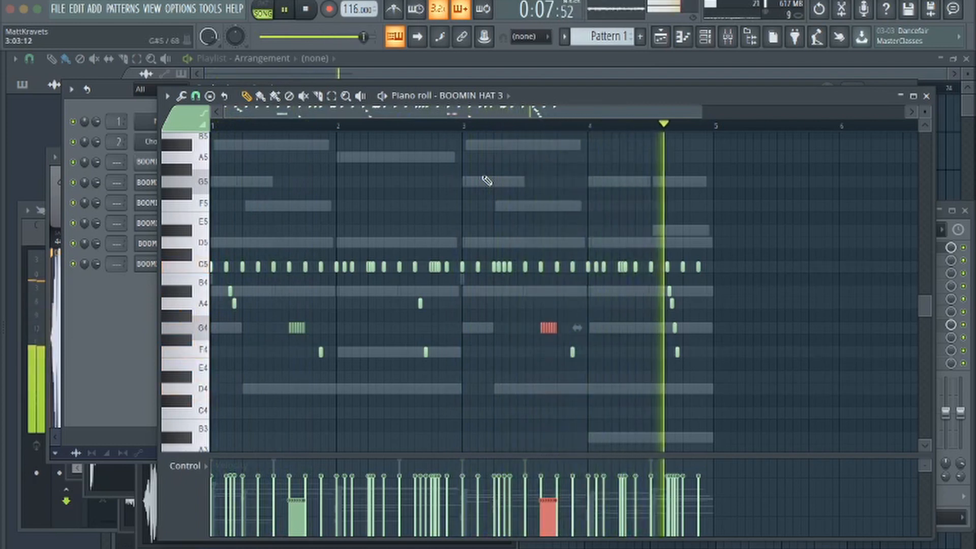
key(space)
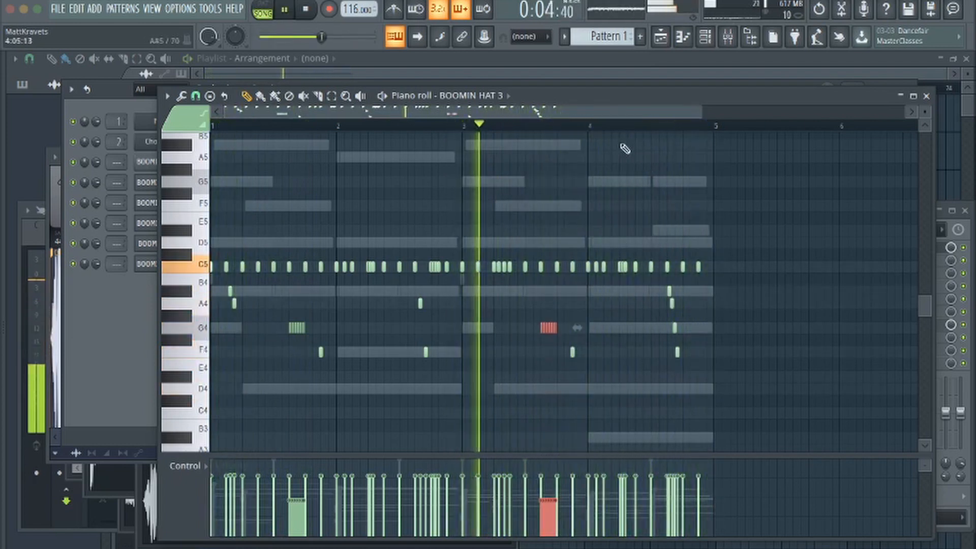
Try the pattern without the last C5 hi-hat of bar 4, then undo the deletion
click(624, 125)
right_click(699, 267)
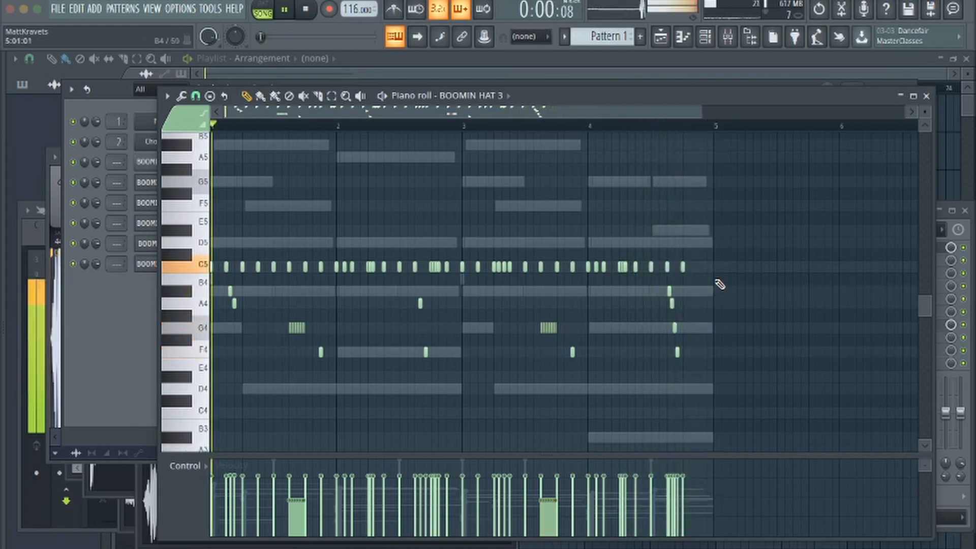
key(space)
key(space)
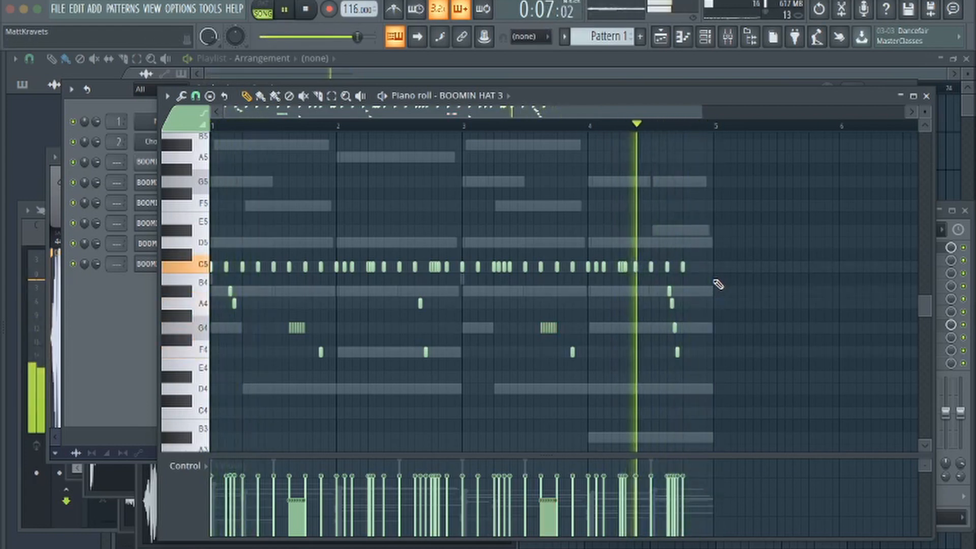
key(ctrl+z)
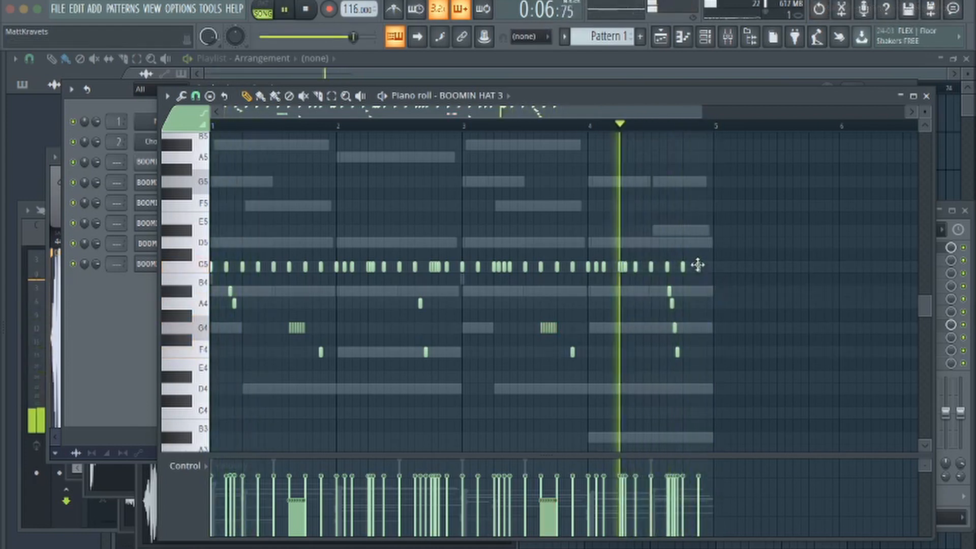
Layer a G4 hi-hat note under the last C5 hit of bar 4
right_click(698, 267)
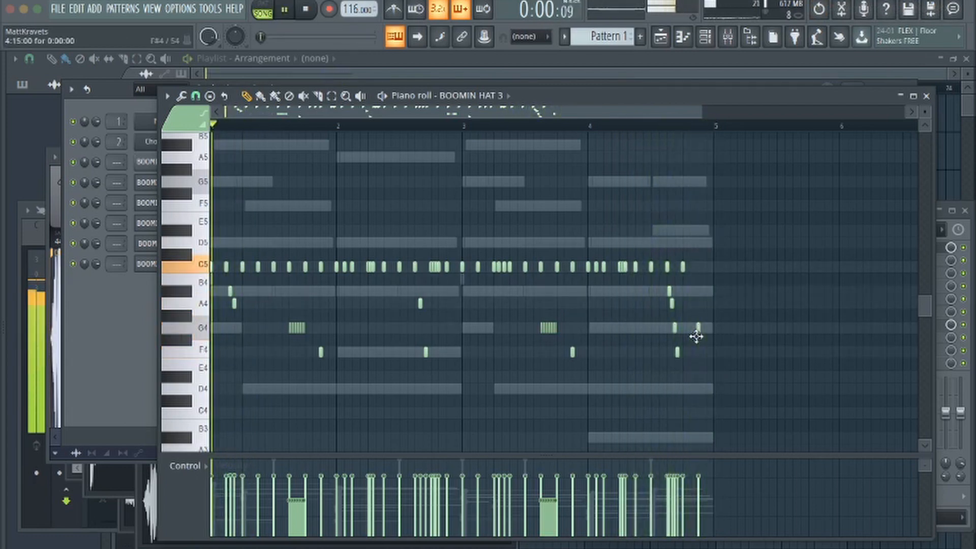
click(699, 267)
mouse_move(699, 328)
mouse_down()
mouse_move(699, 373)
mouse_move(698, 328)
mouse_up()
key(space)
Randomize the levels of the hi-hat notes below C5 and scale their velocities down
drag(719, 283, 222, 370)
key(alt+r)
click(565, 370)
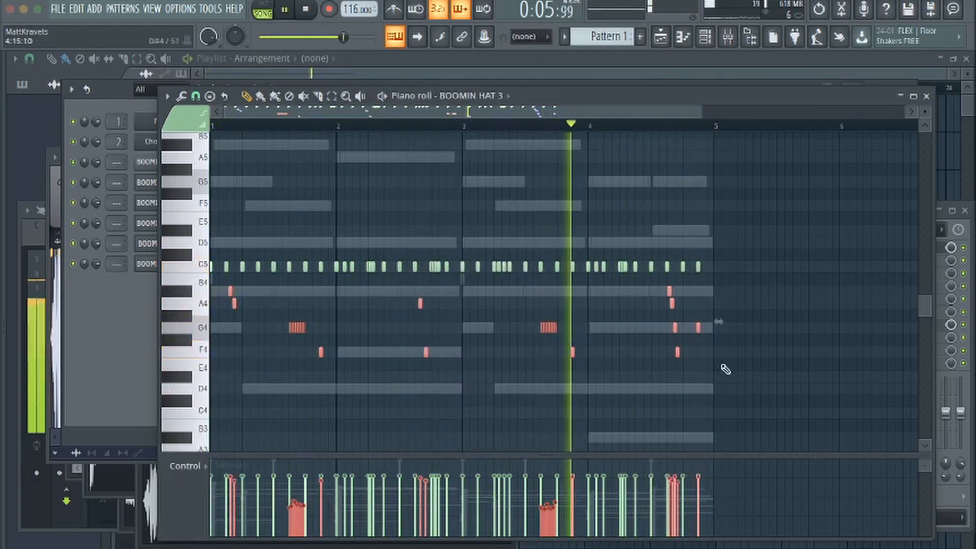
drag(726, 370, 311, 343)
drag(459, 308, 219, 283)
key(alt+x)
drag(521, 266, 521, 273)
click(521, 362)
Randomize the velocities of the C5 hi-hats with the velocity level at about -11%
drag(748, 284, 213, 245)
key(alt+r)
drag(479, 357, 480, 351)
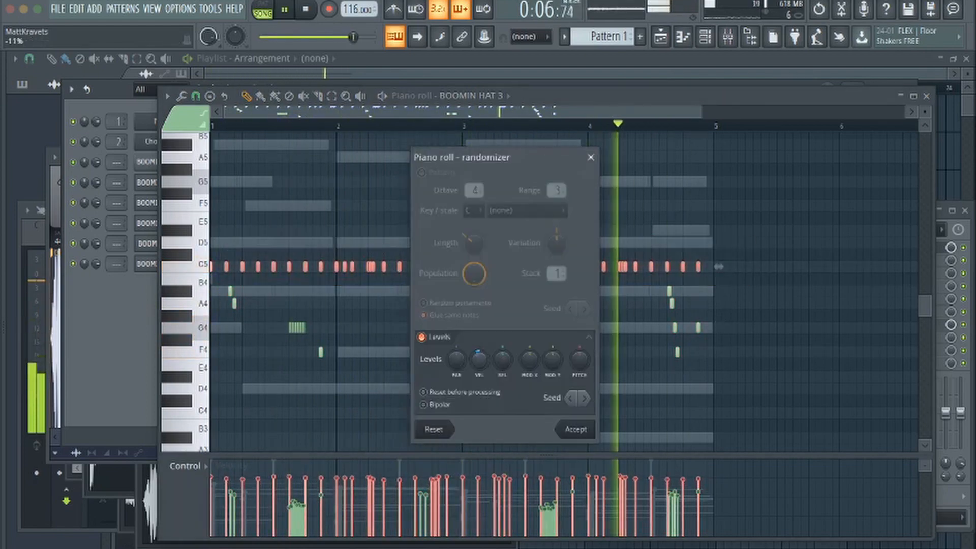
click(575, 430)
Randomize the panning of the hi-hat notes below C5
drag(732, 370, 218, 284)
key(alt+r)
drag(455, 357, 455, 349)
click(575, 429)
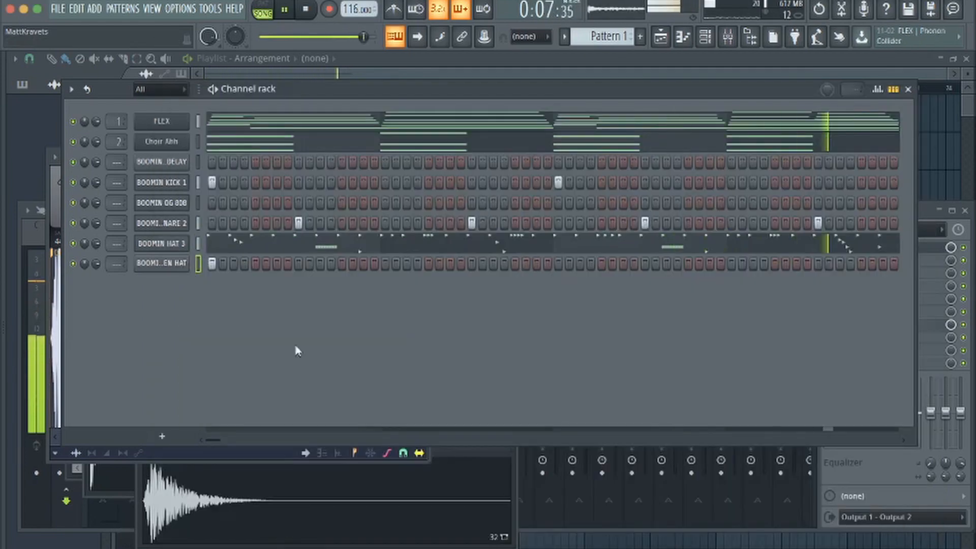
Open BOOMIN KICK 1 in the piano roll and add syncopated B4 kick hits across the four bars
key(F7)
key(space)
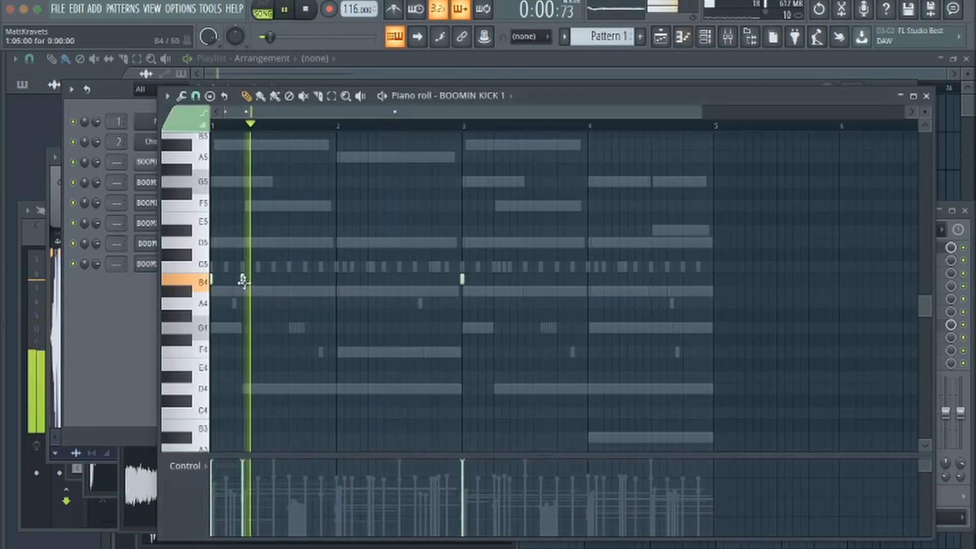
click(368, 280)
click(416, 279)
key(space)
click(557, 279)
click(620, 279)
click(683, 279)
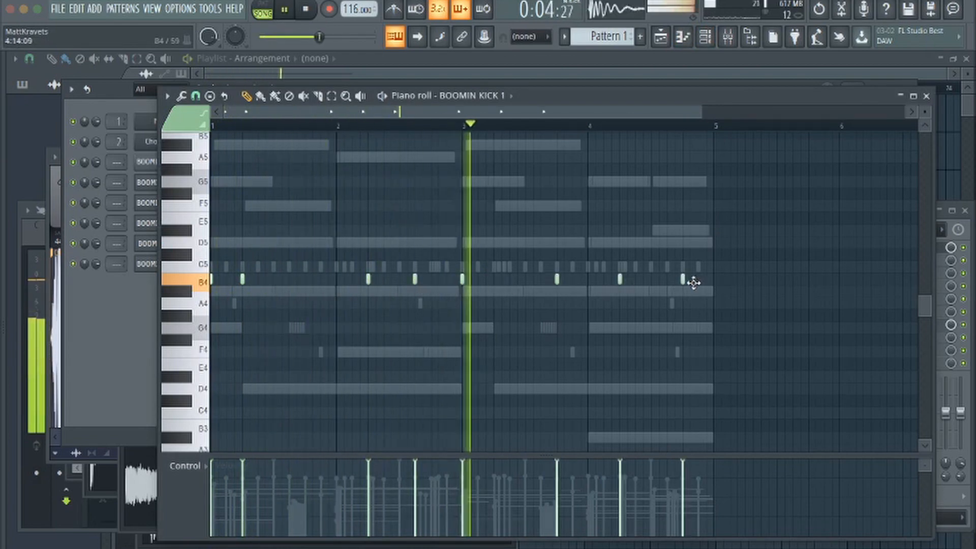
click(693, 283)
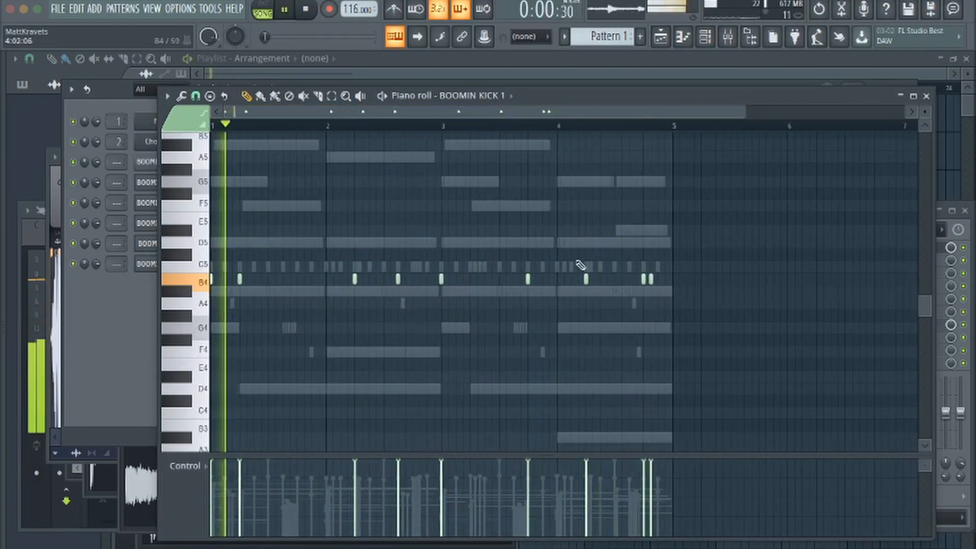
Refine the kick by removing late hits in bars 2 and 3 and adding one on bar 3 beat 2 and another late in bar 4
right_click(527, 279)
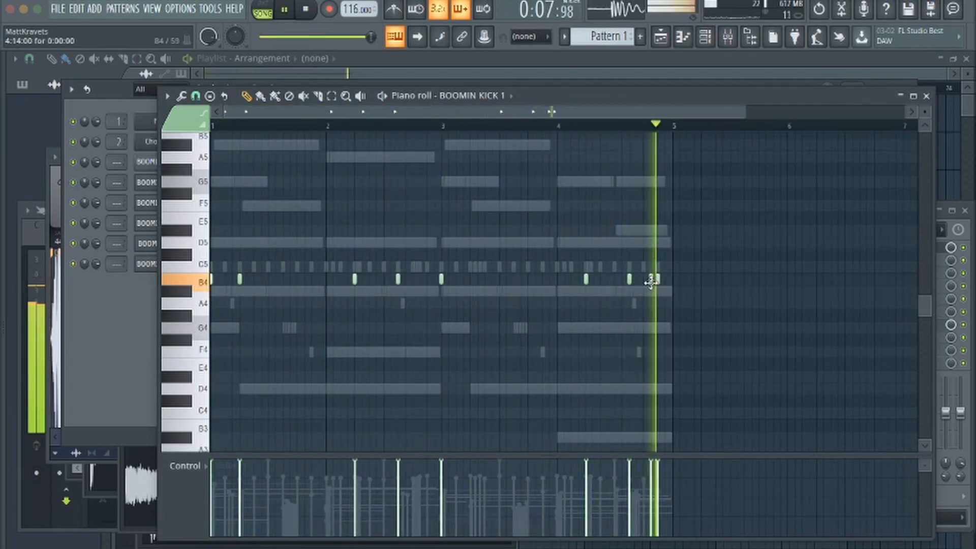
click(630, 279)
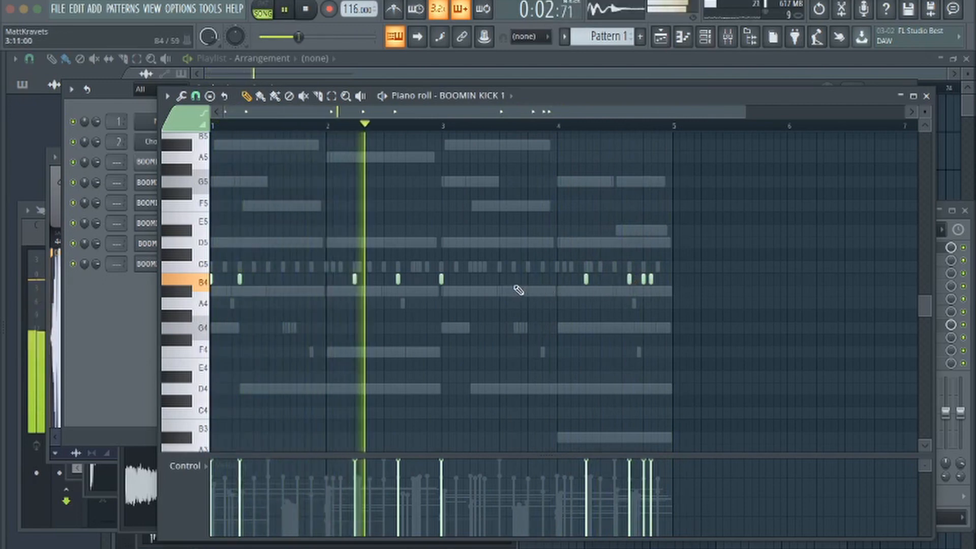
click(470, 280)
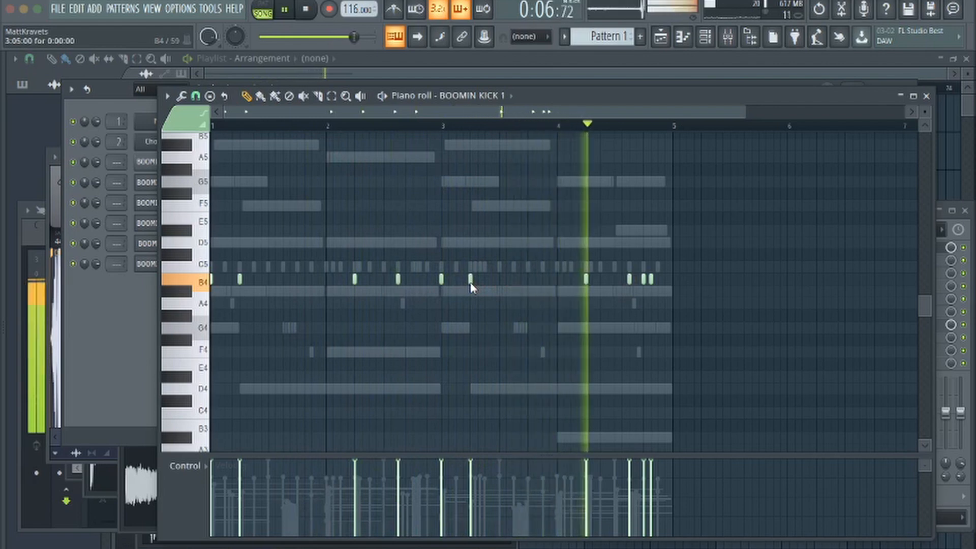
right_click(399, 279)
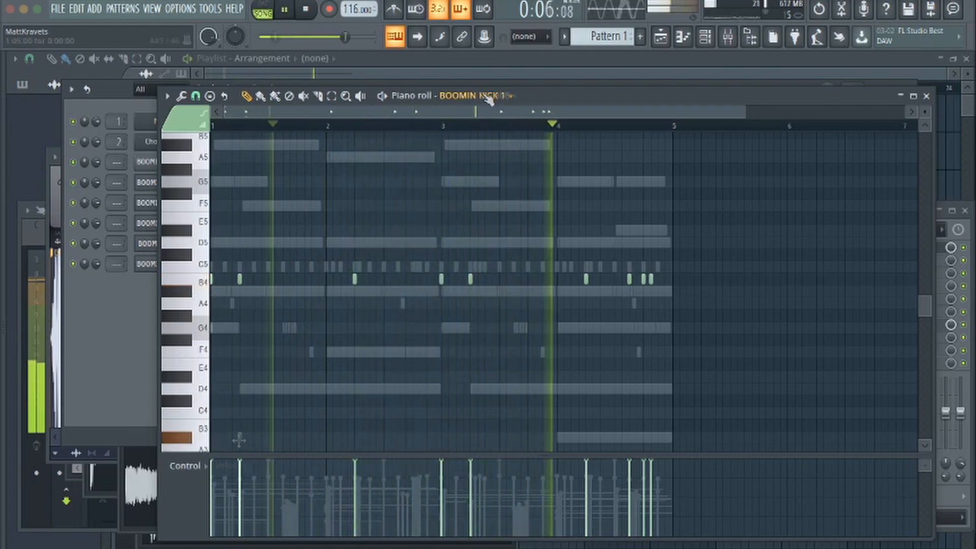
Switch to the BOOMIN OG 808 and add a D4 note on beat 2 of bar 2, matching the kick
click(489, 99)
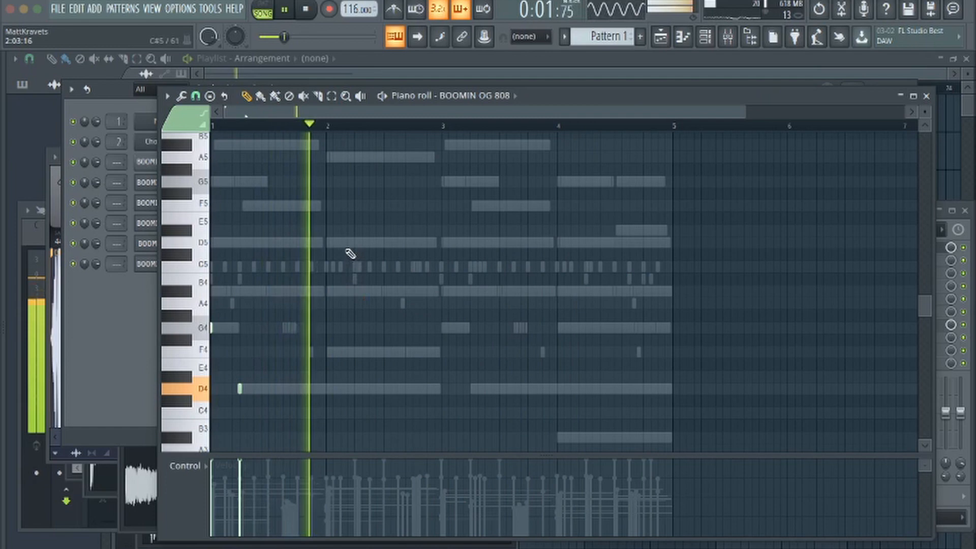
key(space)
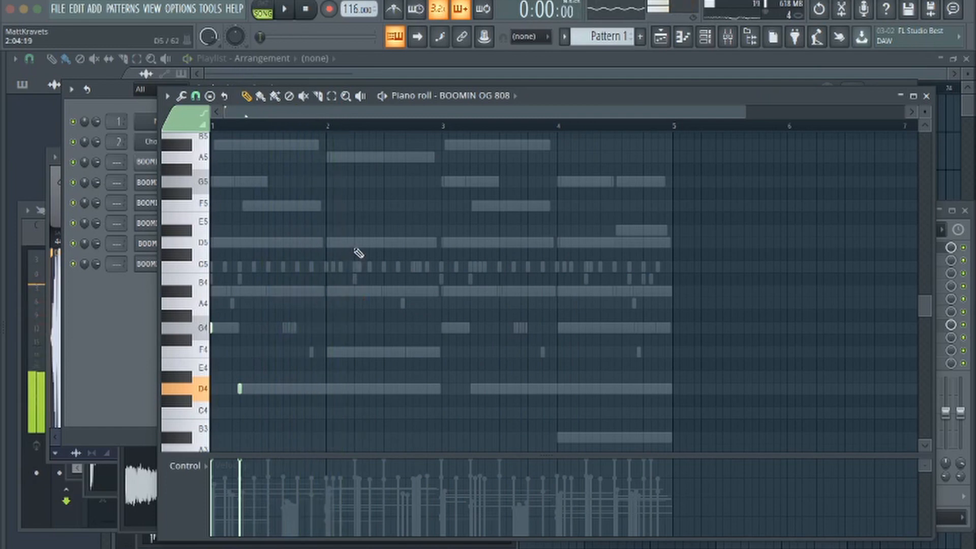
click(355, 303)
drag(354, 340, 355, 389)
key(space)
Duplicate the 808 notes of bars 1 and 2 into bars 3 and 4 and audition them
key(ctrl+a)
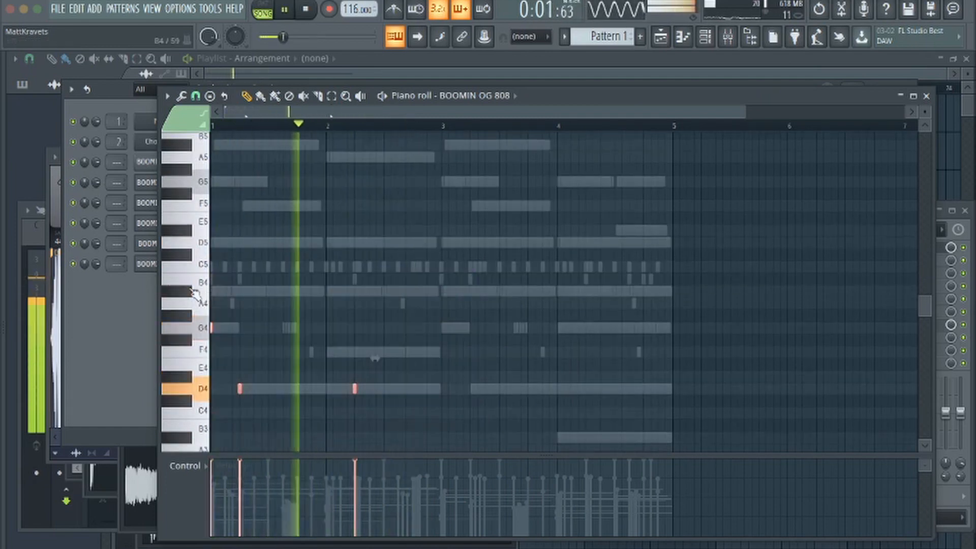
key(ctrl+b)
key(ctrl+d)
key(space)
click(559, 127)
key(space)
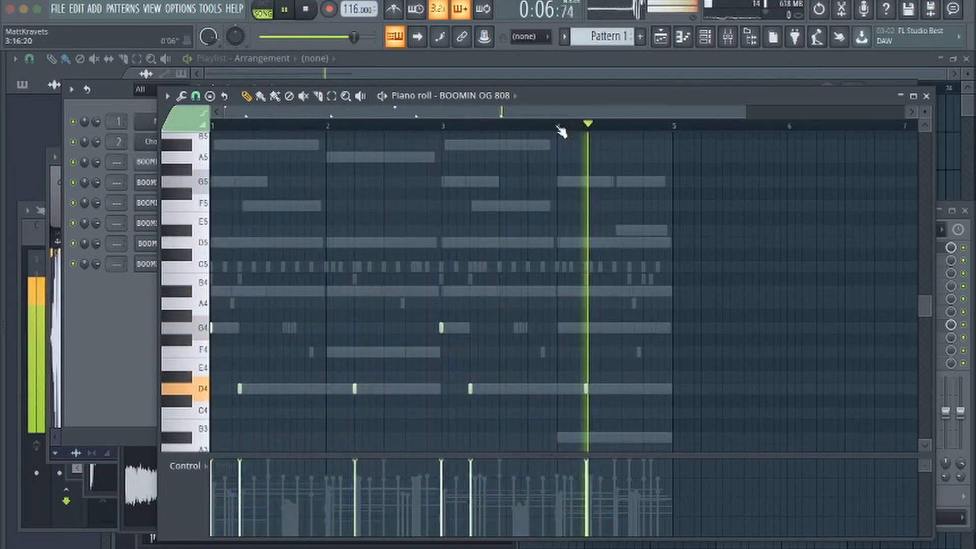
Move the 808 note in bar 4 up from D4 to G4, checking it against the chord channels
key(space)
key(space)
key(space)
drag(558, 182, 558, 280)
right_click(558, 279)
scroll(479, 95, up, 6)
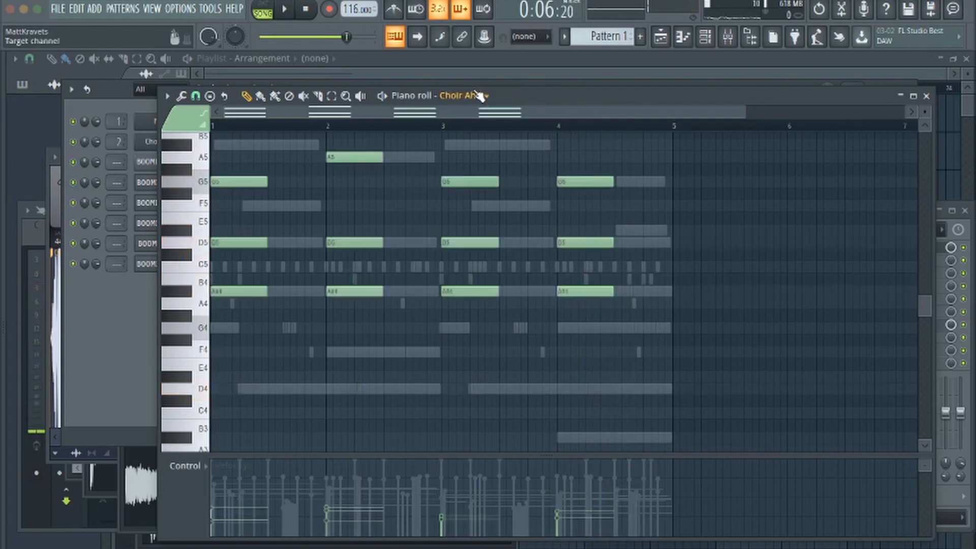
scroll(469, 97, down, 6)
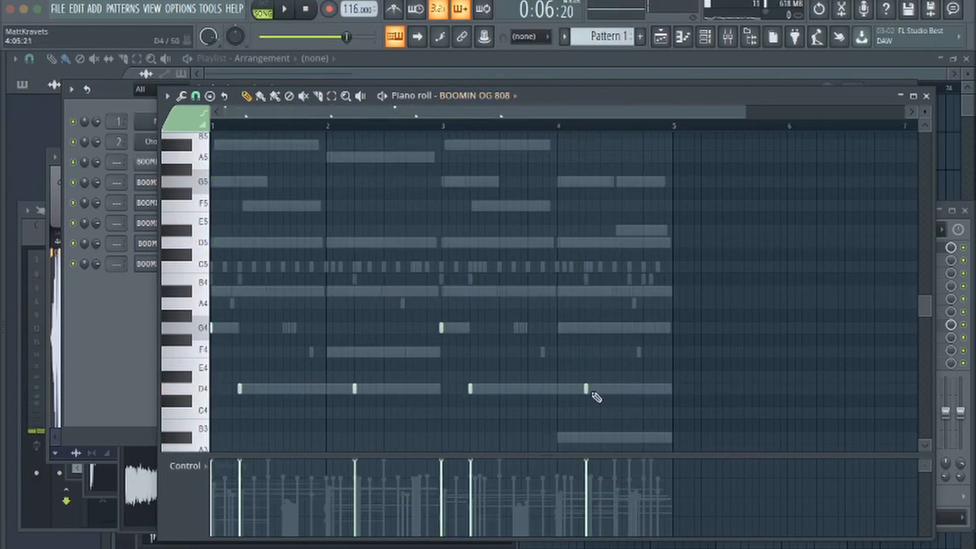
drag(587, 389, 587, 328)
key(space)
key(space)
Check the FLEX notes and add an 808 note at C4 in the second half of bar 4
scroll(481, 97, up, 1)
scroll(478, 96, up, 5)
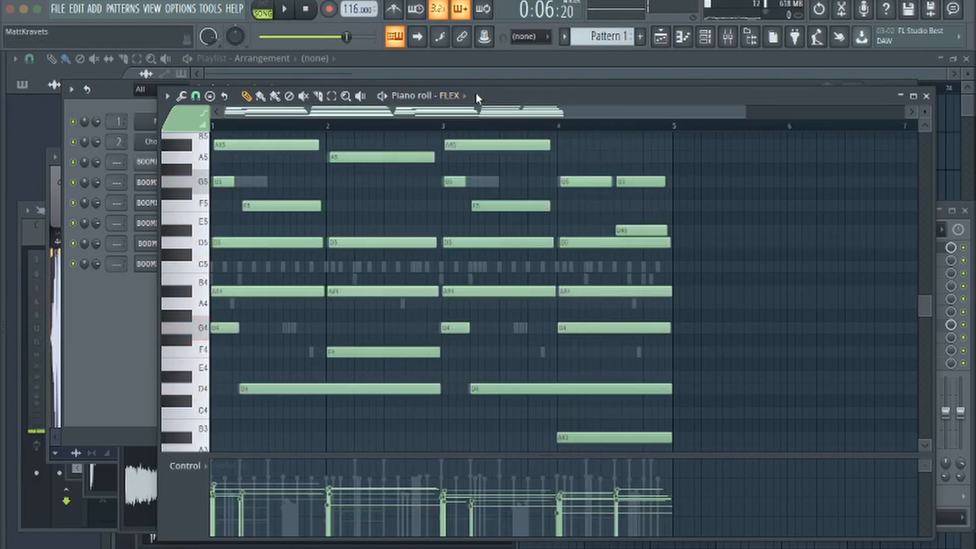
scroll(594, 210, up, 5)
scroll(594, 209, down, 4)
scroll(465, 99, down, 6)
key(space)
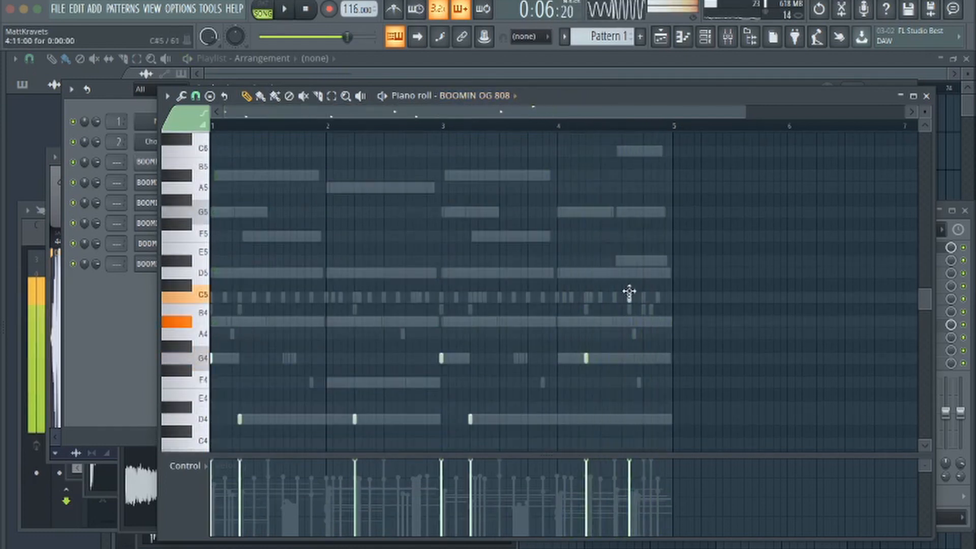
scroll(661, 285, down, 4)
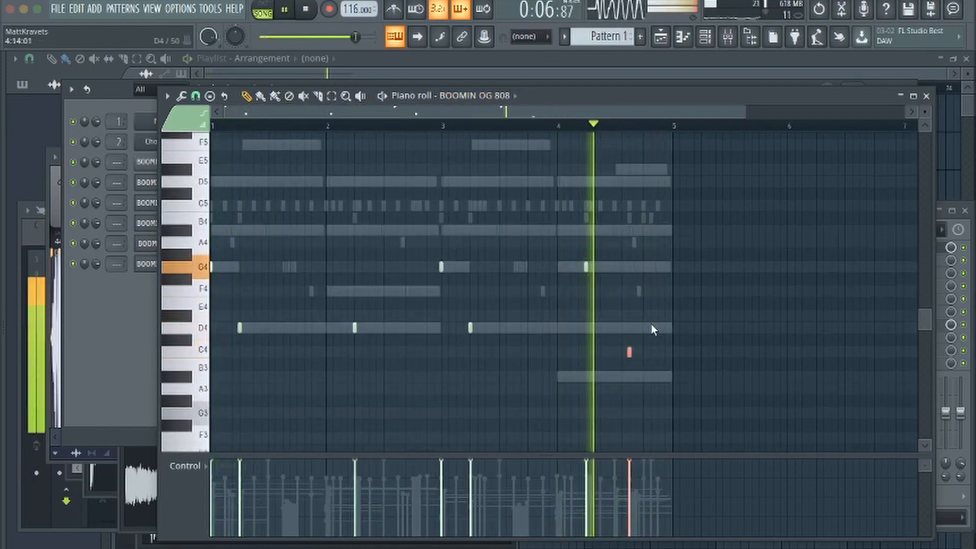
Lower the G4 808 note in bar 4 by one octave to G3 and audition it
click(586, 266)
key(ctrl+Down)
key(space)
key(space)
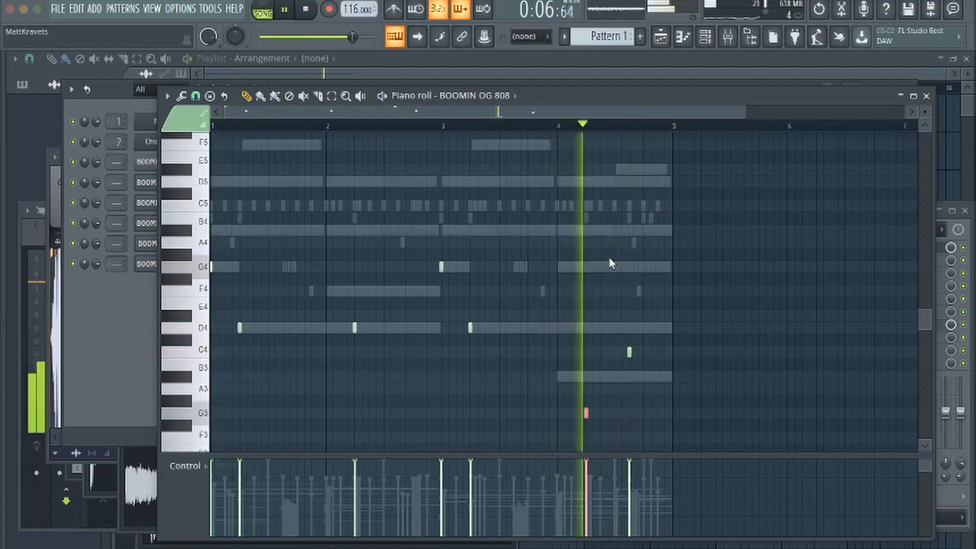
Randomize the pan and velocity levels of the BOOMIN LOW TIGHT OPEN HAT notes
key(shift+Up)
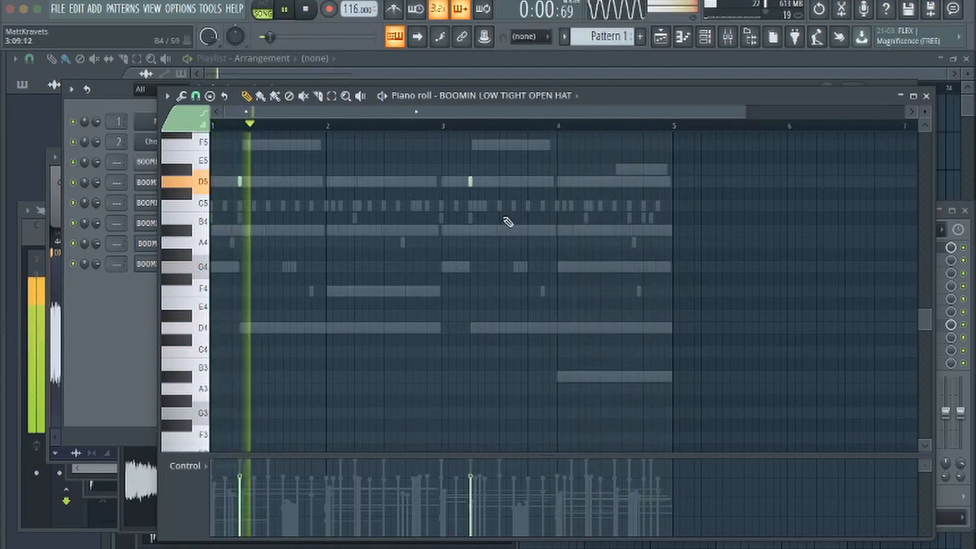
key(alt+r)
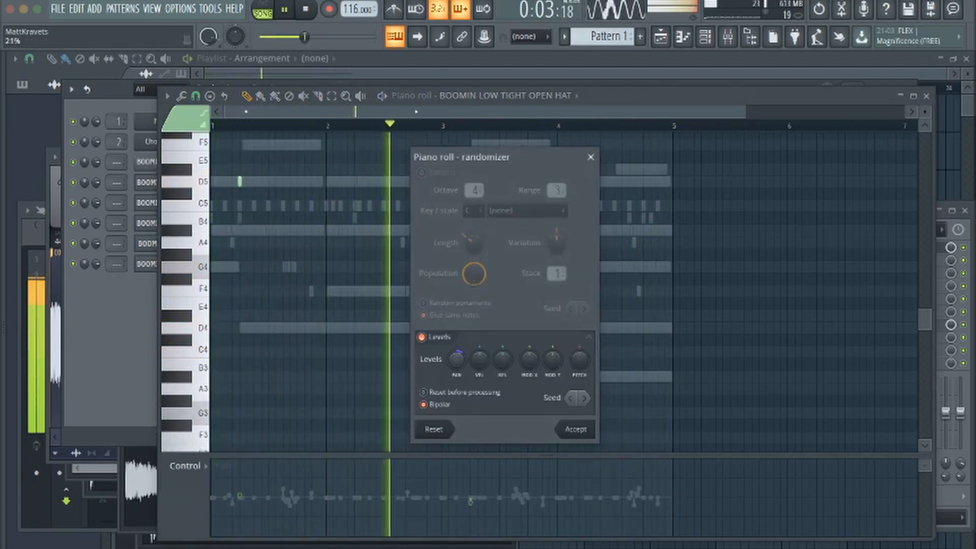
drag(474, 362, 475, 354)
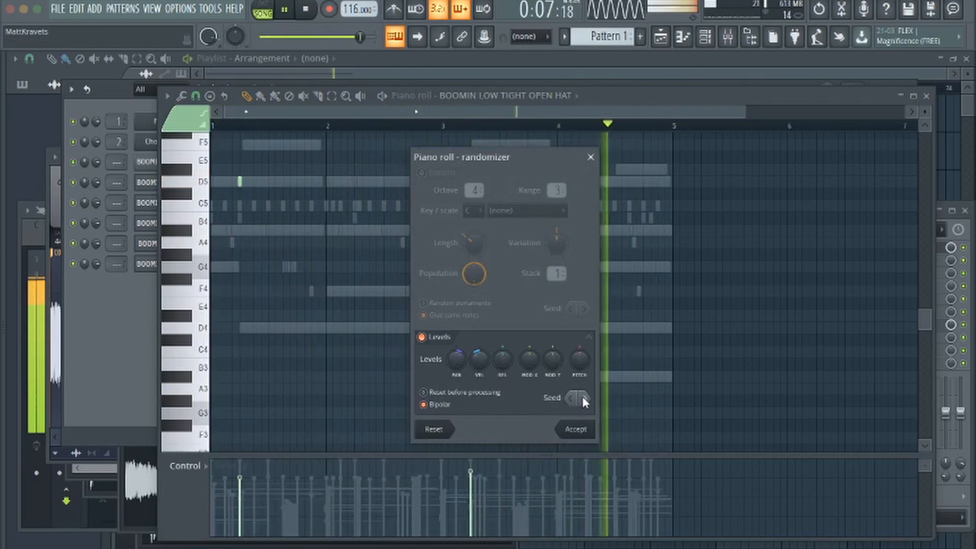
click(576, 429)
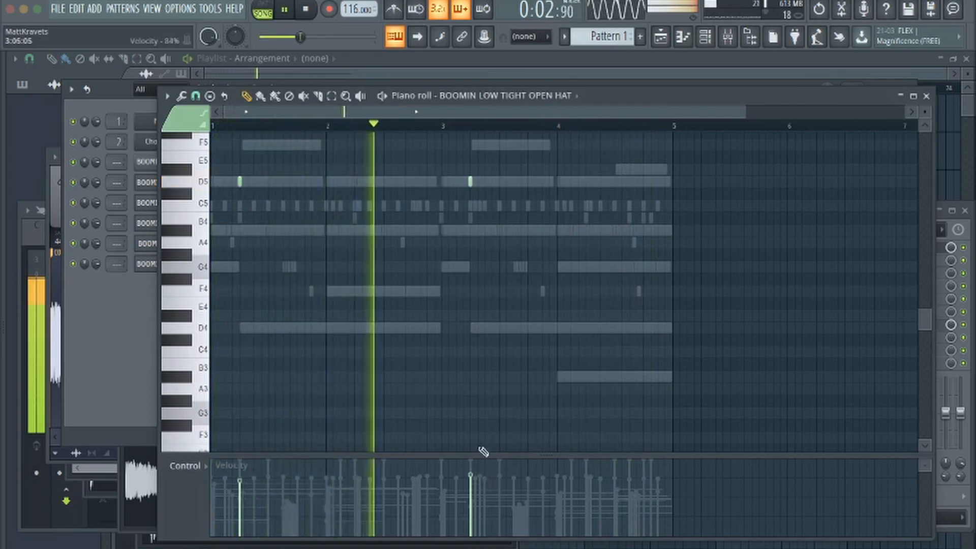
Transpose the open hat notes down two semitones to C5 and close the piano roll
key(Down)
key(Down)
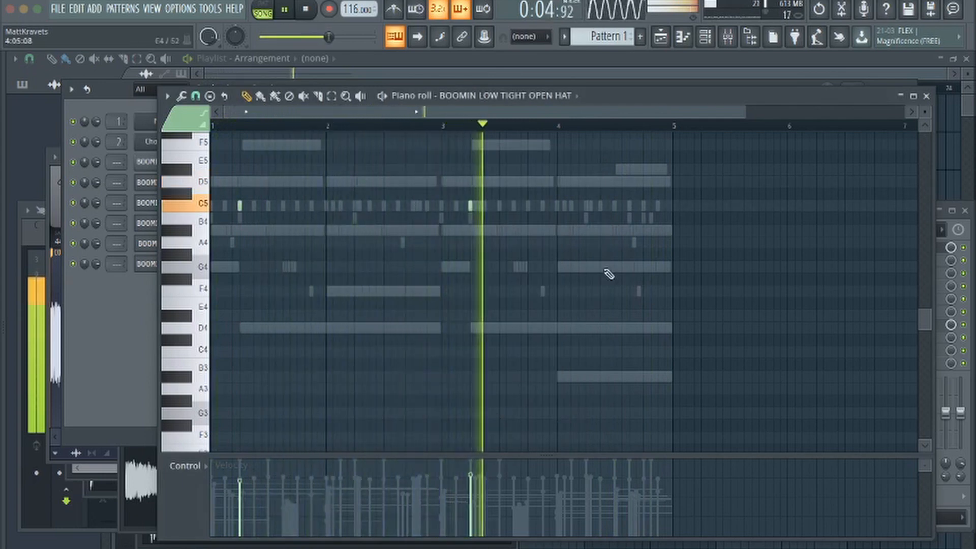
click(927, 96)
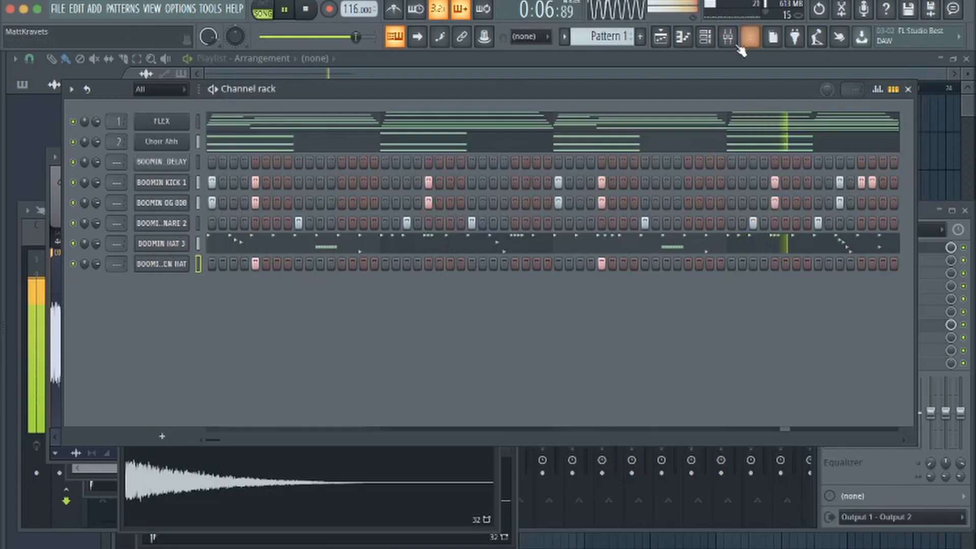
Adjust the open hat sample's fade-out to less than 50% and set its time stretching mode to Resample
click(153, 263)
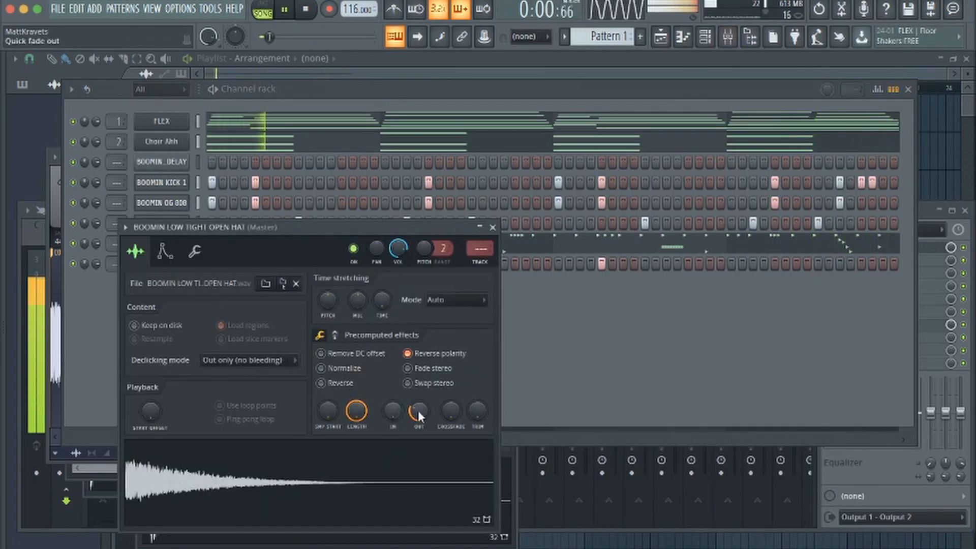
drag(420, 416, 420, 401)
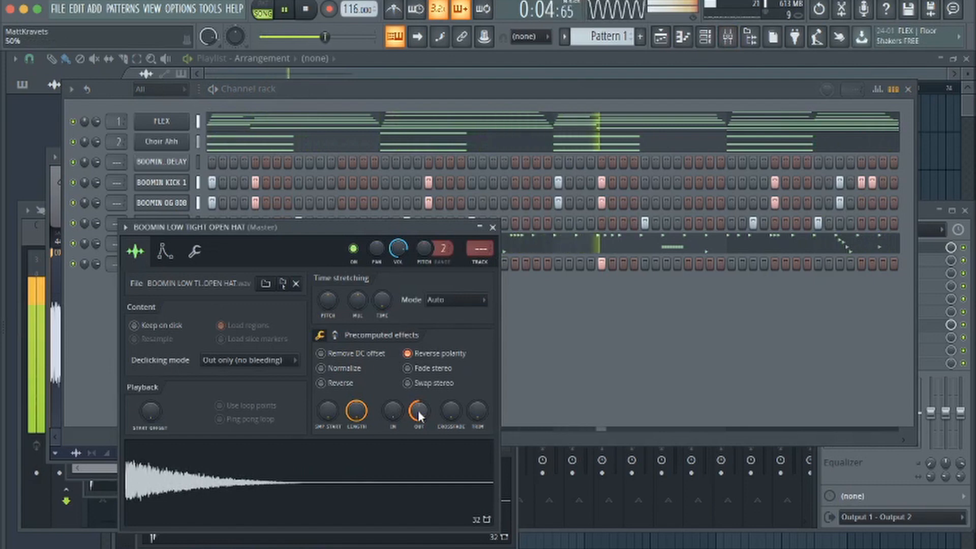
drag(418, 410, 418, 420)
click(444, 300)
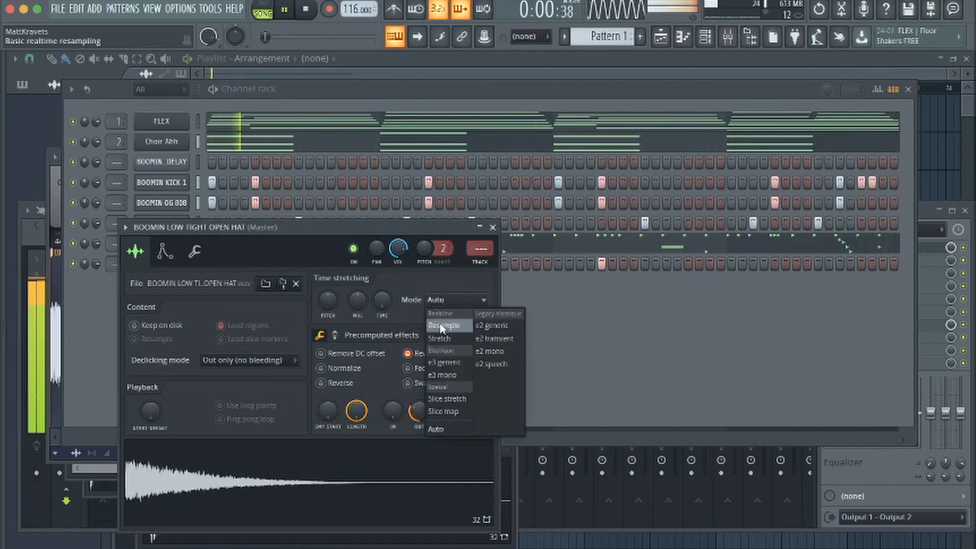
click(442, 319)
click(434, 355)
click(558, 343)
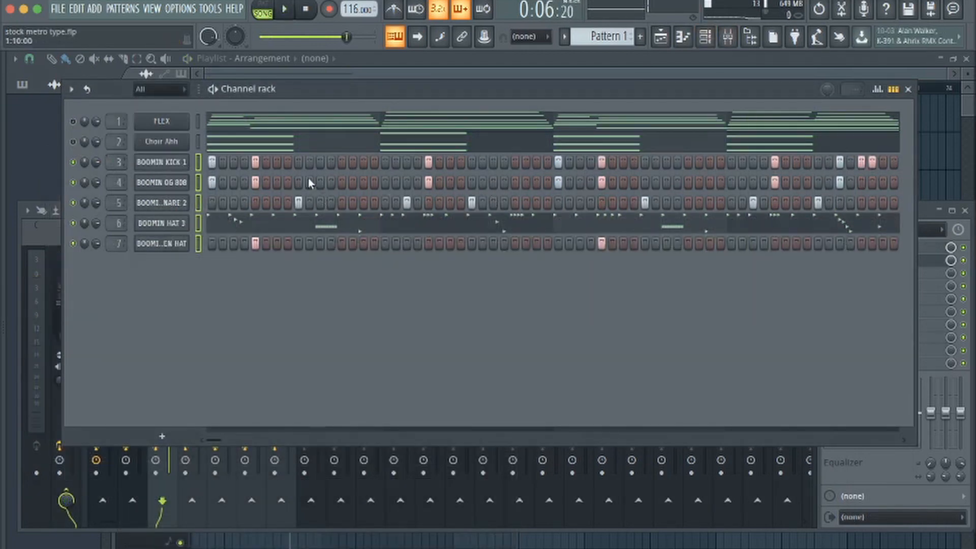
Load the BOOMIN KICK 1 sample into Edison and detect its pitch regions
click(181, 167)
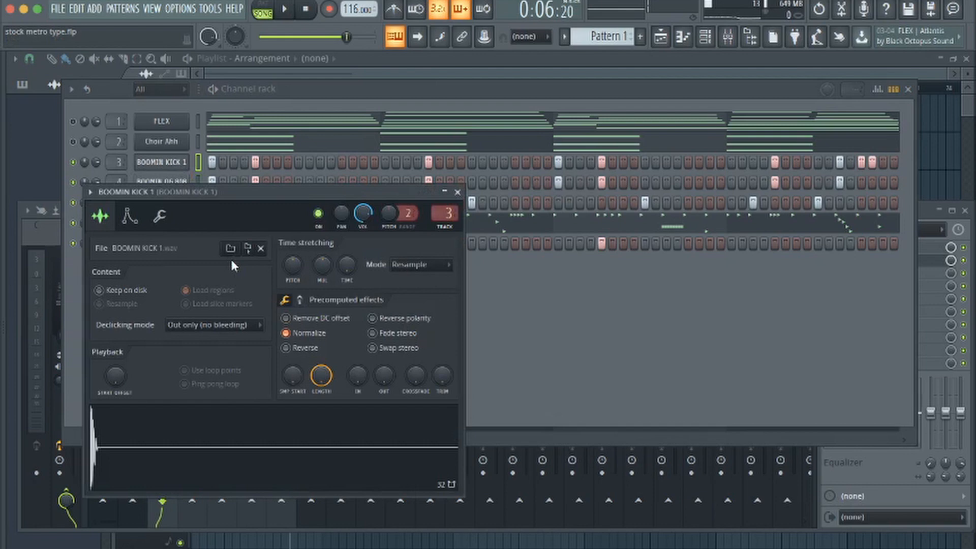
click(236, 447)
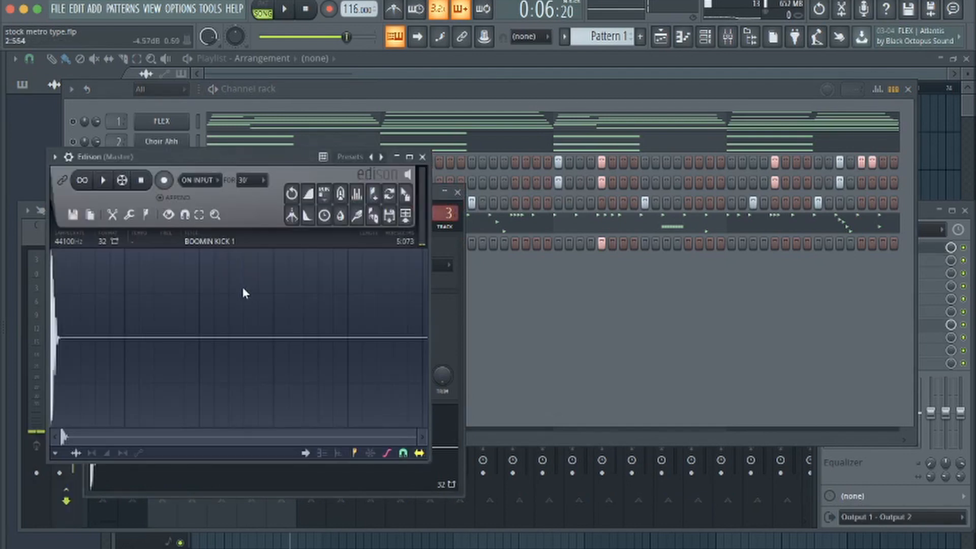
click(147, 218)
click(168, 216)
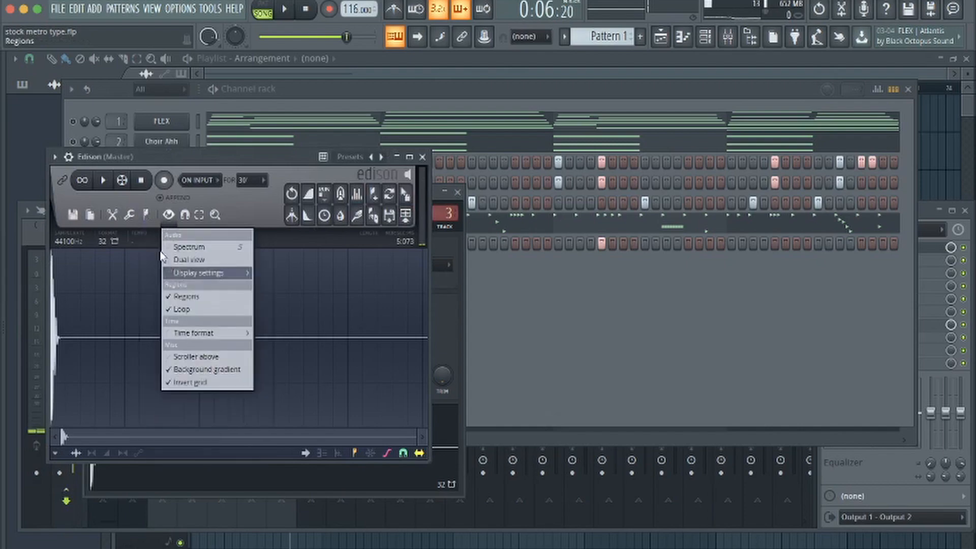
click(138, 215)
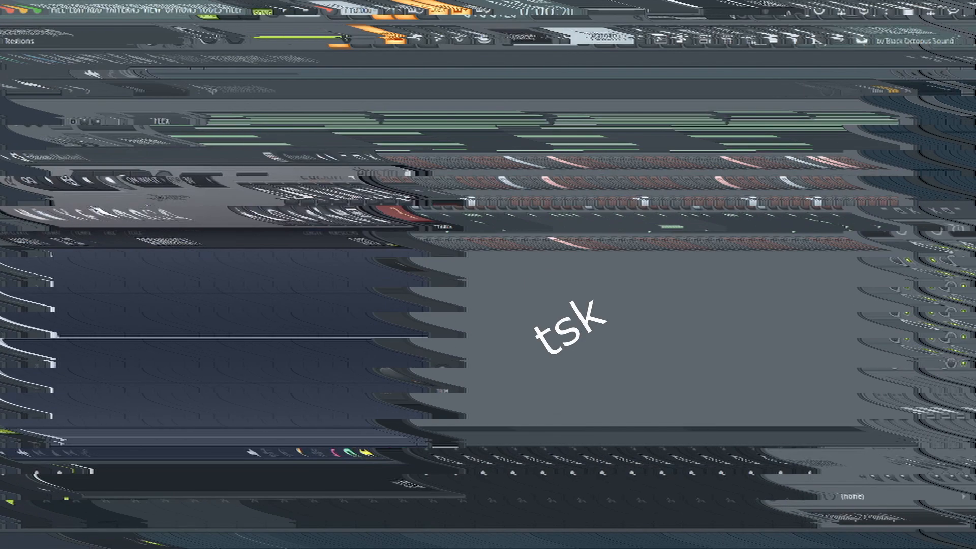
click(145, 215)
click(187, 407)
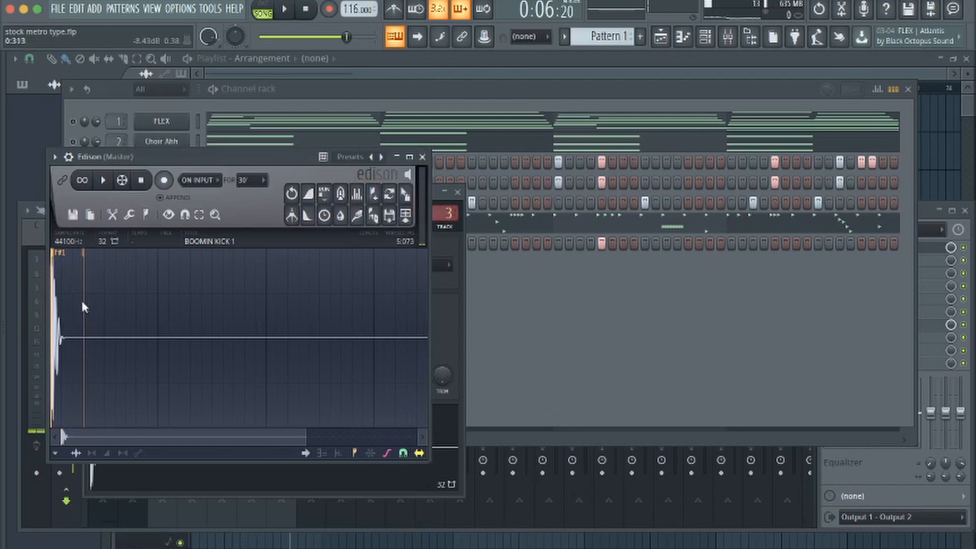
click(562, 311)
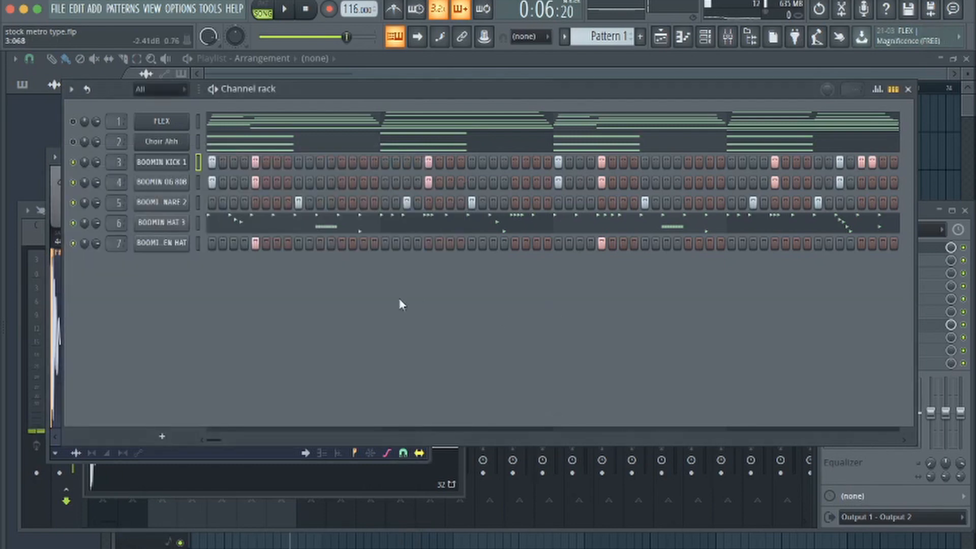
Compare the placement and pitch of the BOOMIN KICK 1 and BOOMIN OG 808 notes in the piano roll
click(685, 40)
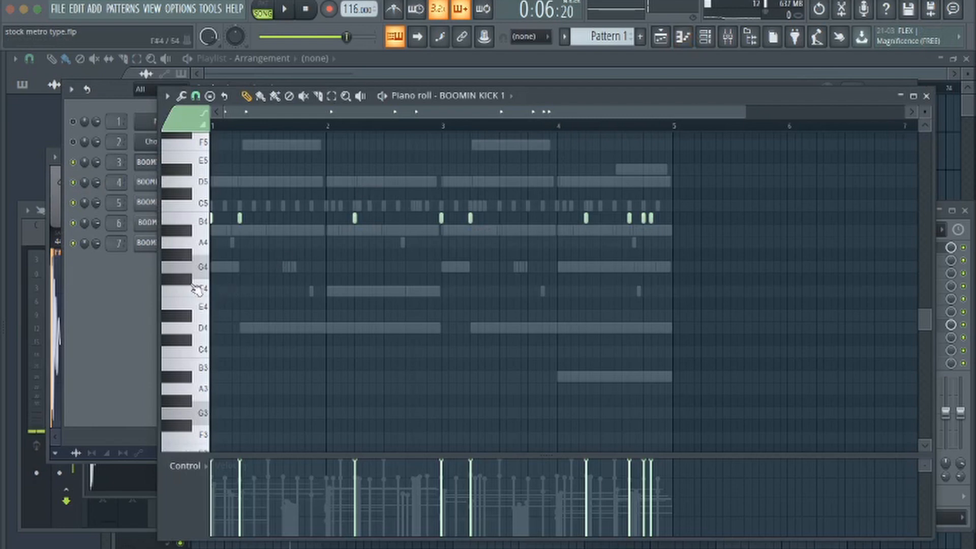
scroll(203, 266, down, 3)
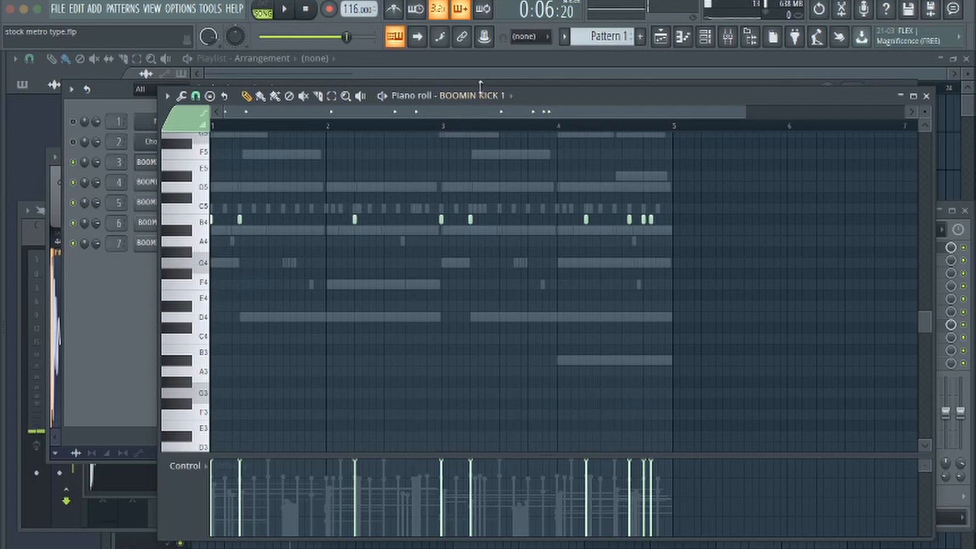
scroll(487, 105, down, 1)
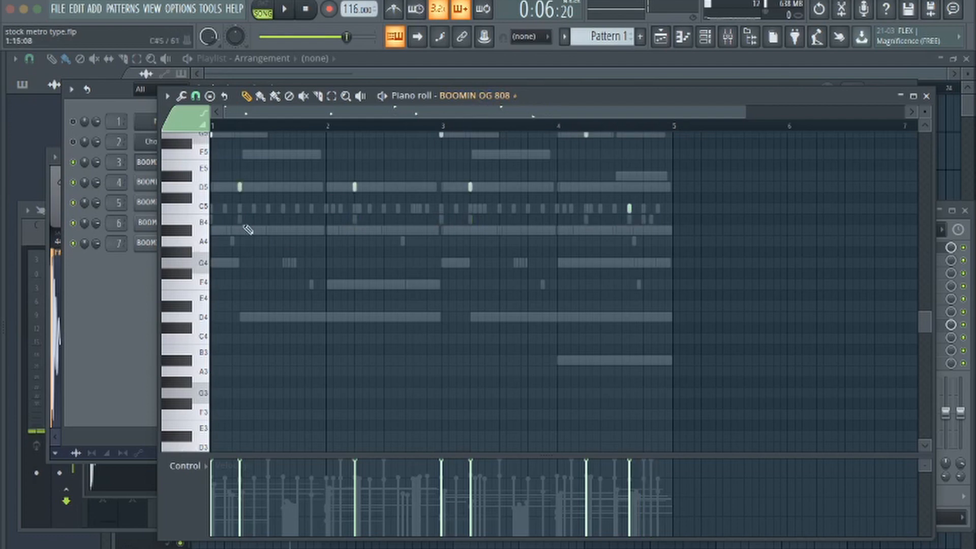
Check the BOOMIN OG 808 channel's sample settings, cut group and root note
click(148, 203)
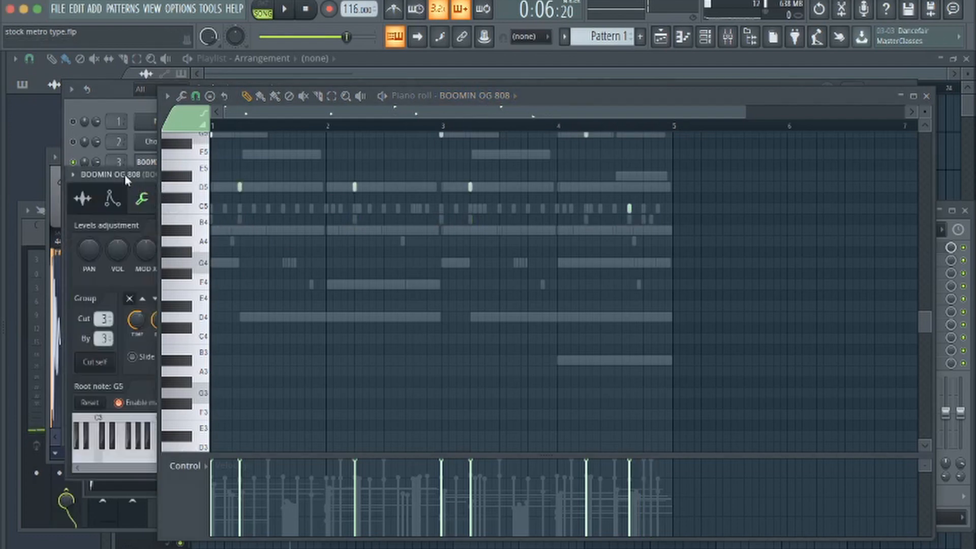
drag(127, 179, 116, 177)
click(927, 96)
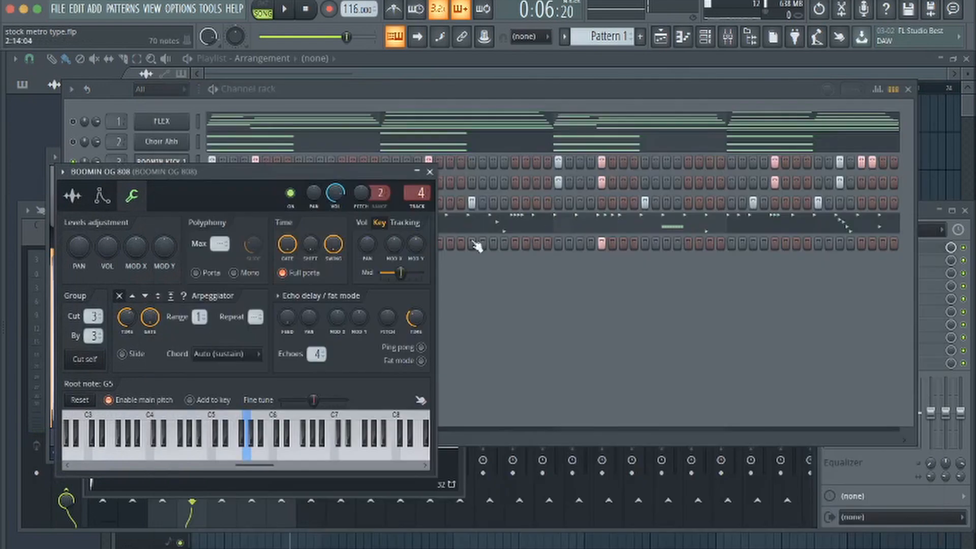
click(73, 197)
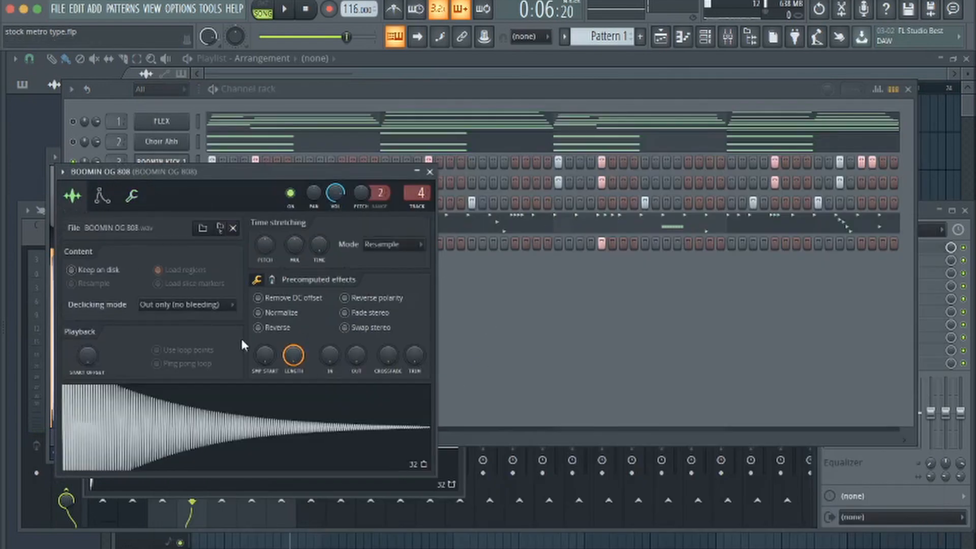
click(133, 197)
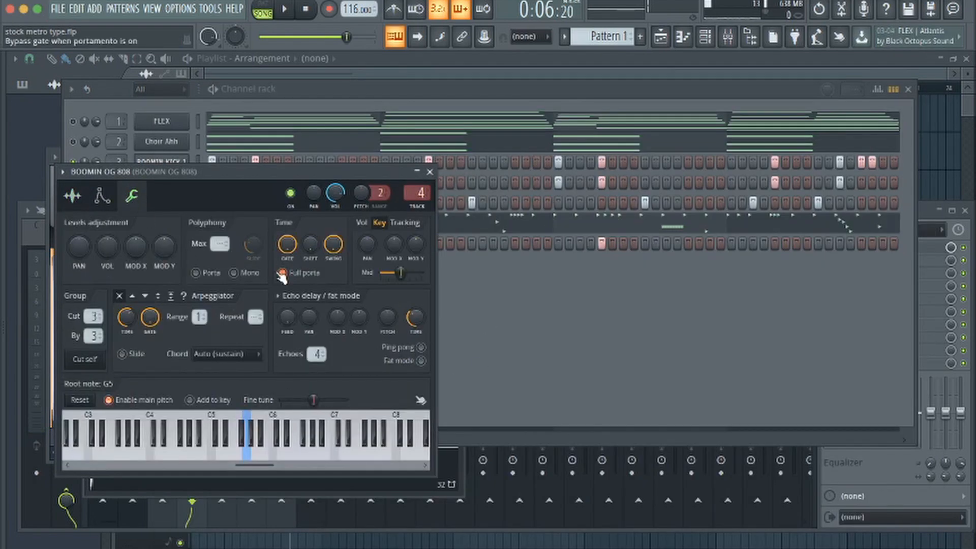
Load the BOOMIN OG 808 sample into Edison, detect its pitch regions, and return to the channel rack
key(ctrl+e)
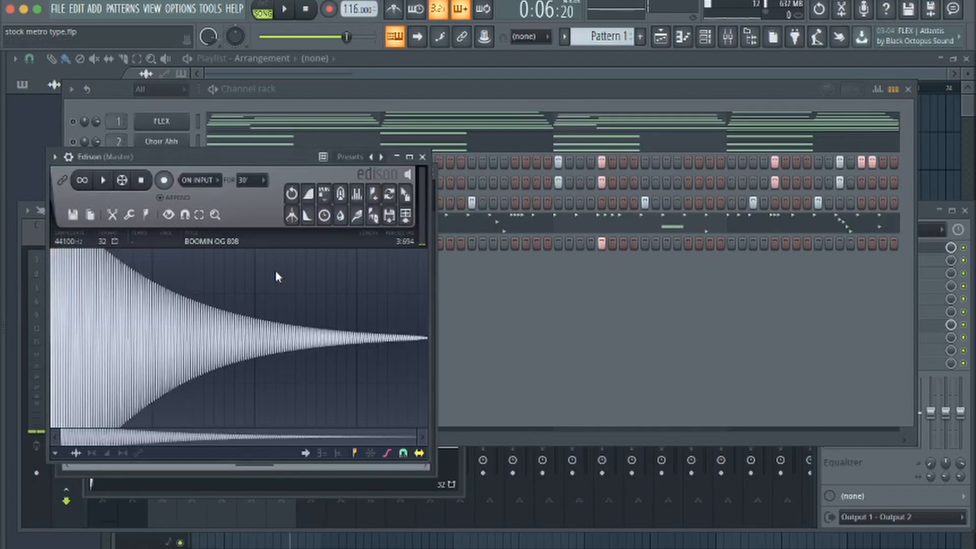
click(148, 216)
click(191, 403)
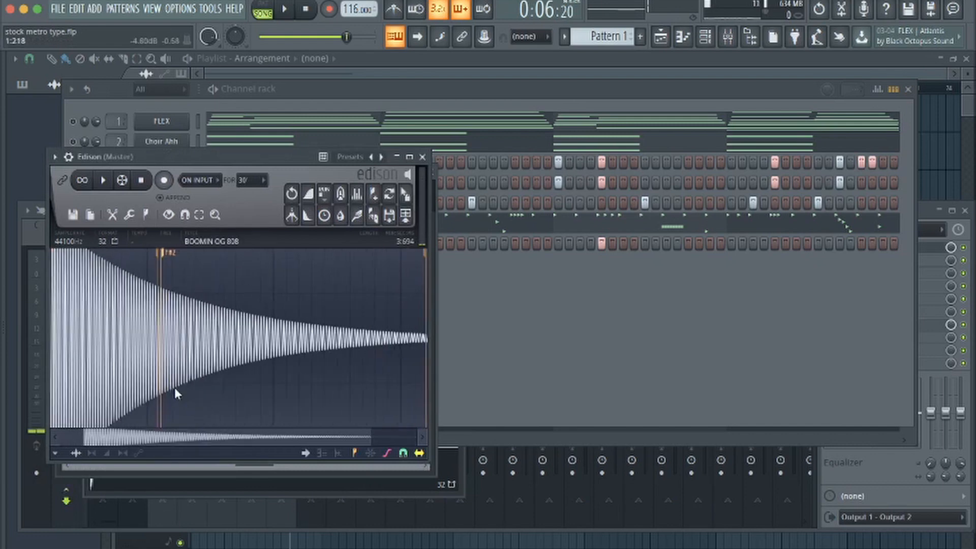
scroll(175, 388, down, 2)
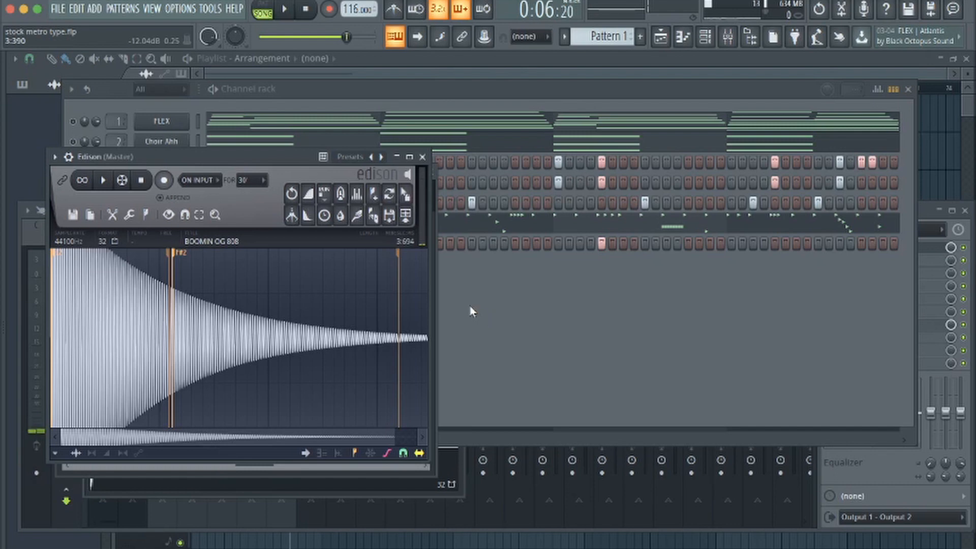
click(422, 158)
click(431, 172)
click(458, 113)
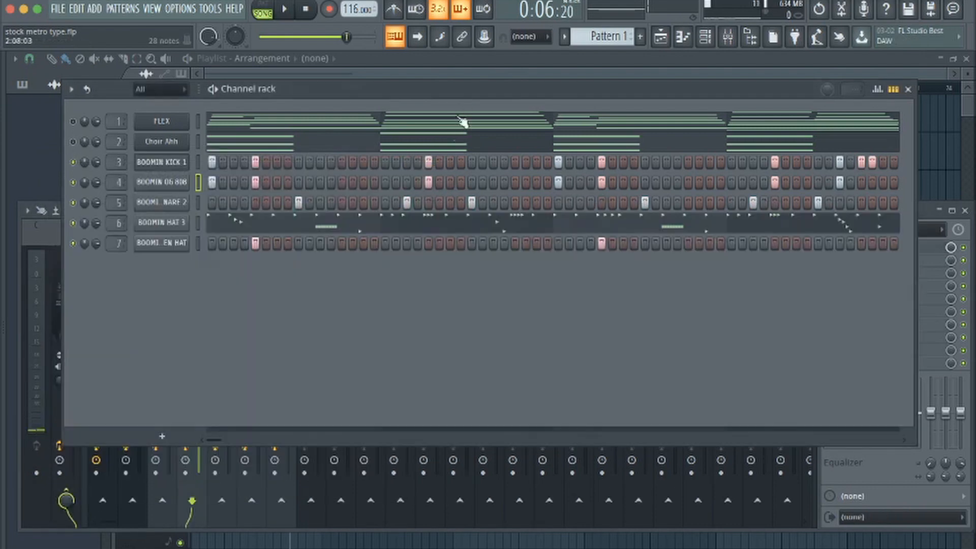
Check the BOOMIN CLASSIC TRAP HOUSE SNARE 2 fade-out setting and audition the drum pattern
click(188, 202)
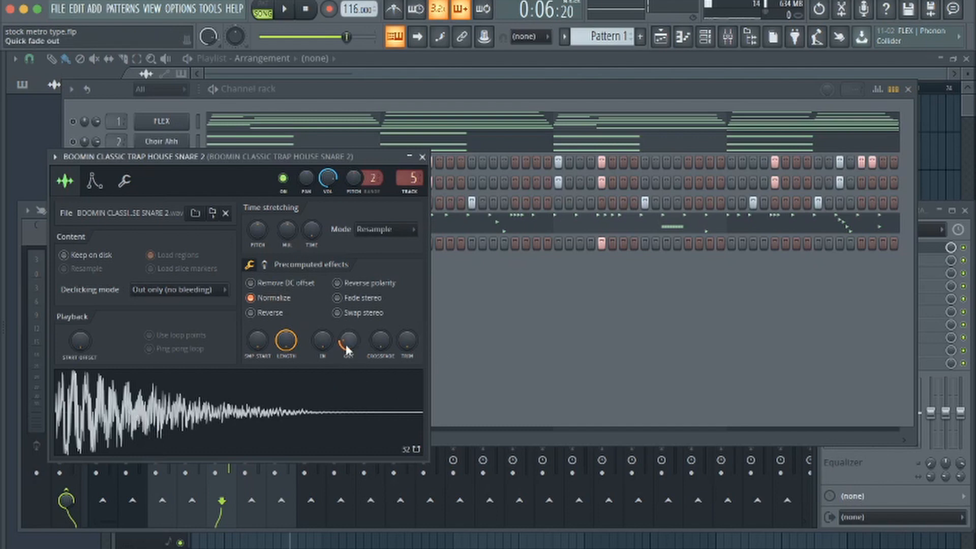
click(528, 342)
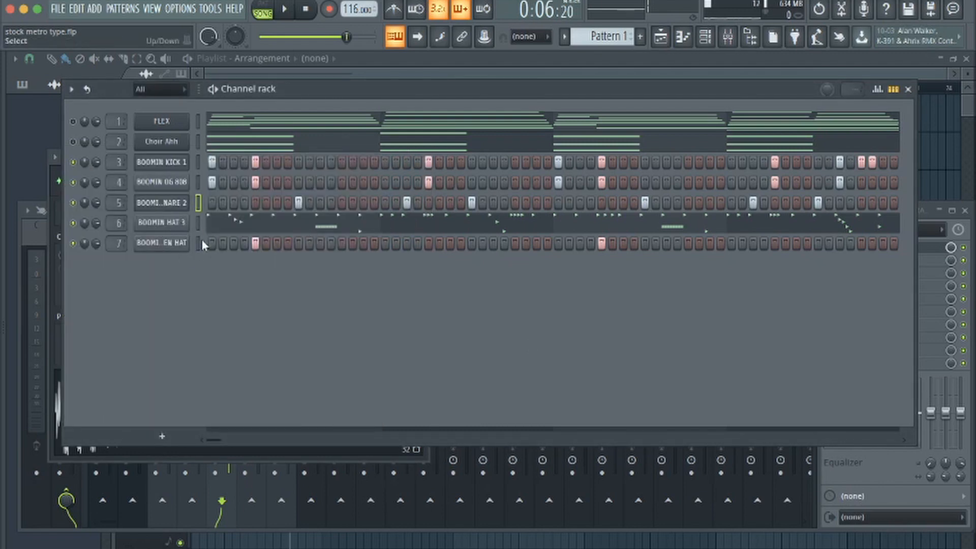
click(214, 91)
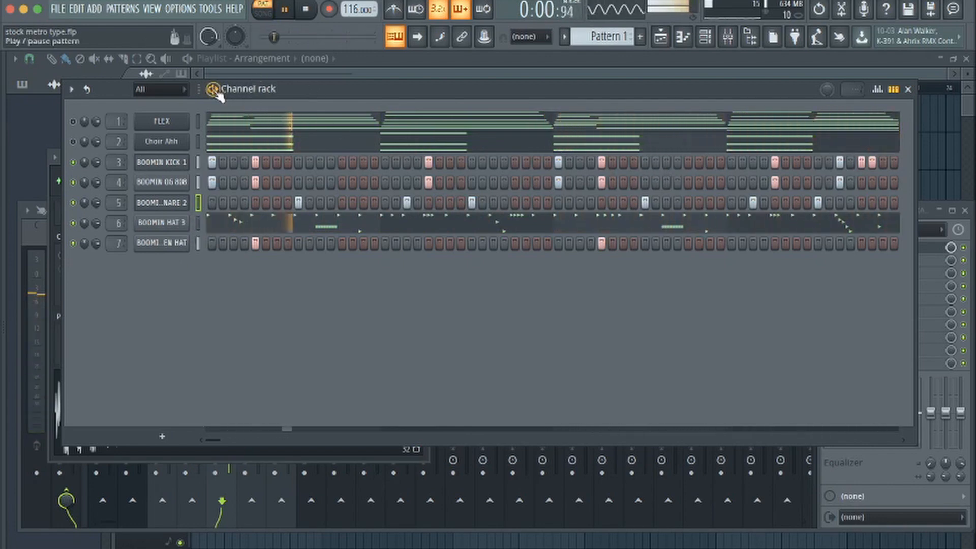
key(space)
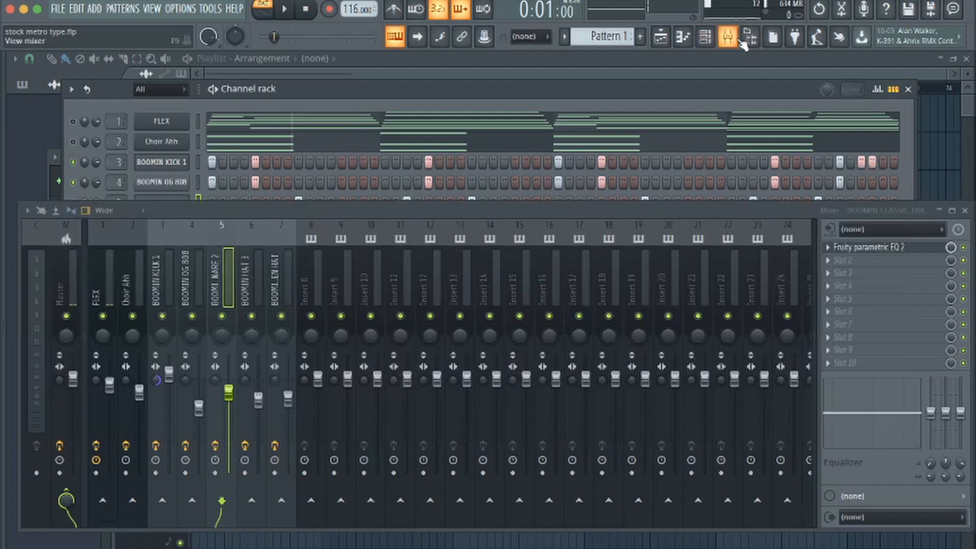
Review the effects on the 808, snare and kick mixer tracks and open the kick's Fruity parametric EQ 2
click(728, 36)
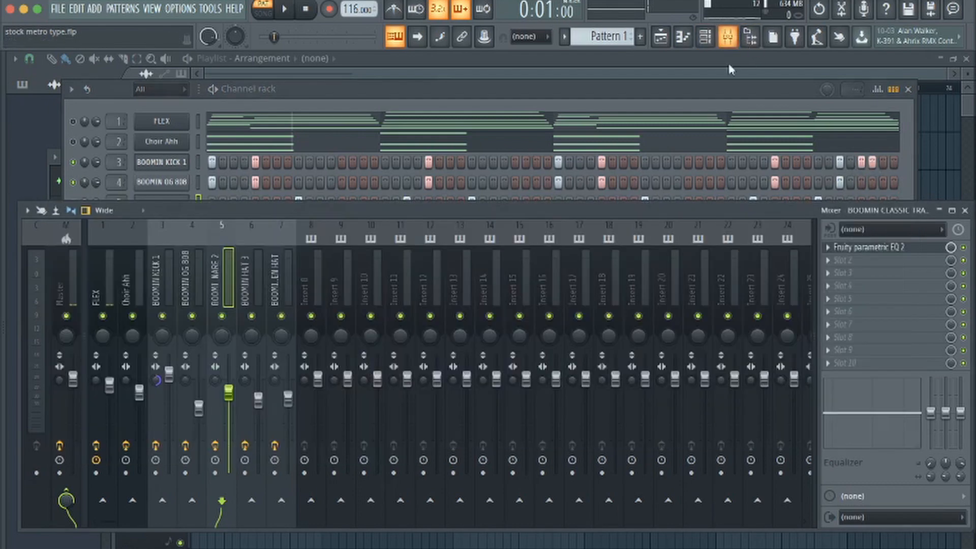
click(199, 277)
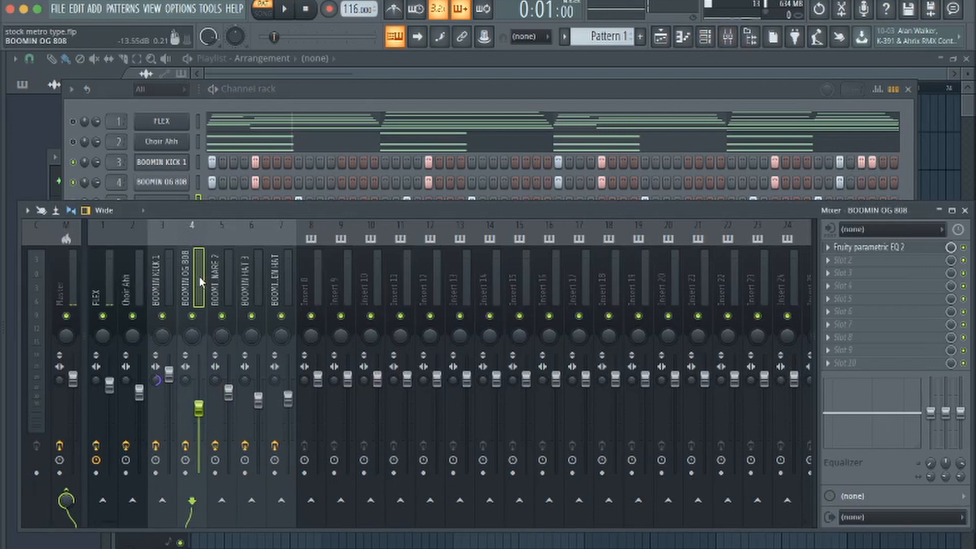
click(222, 277)
click(199, 277)
click(174, 282)
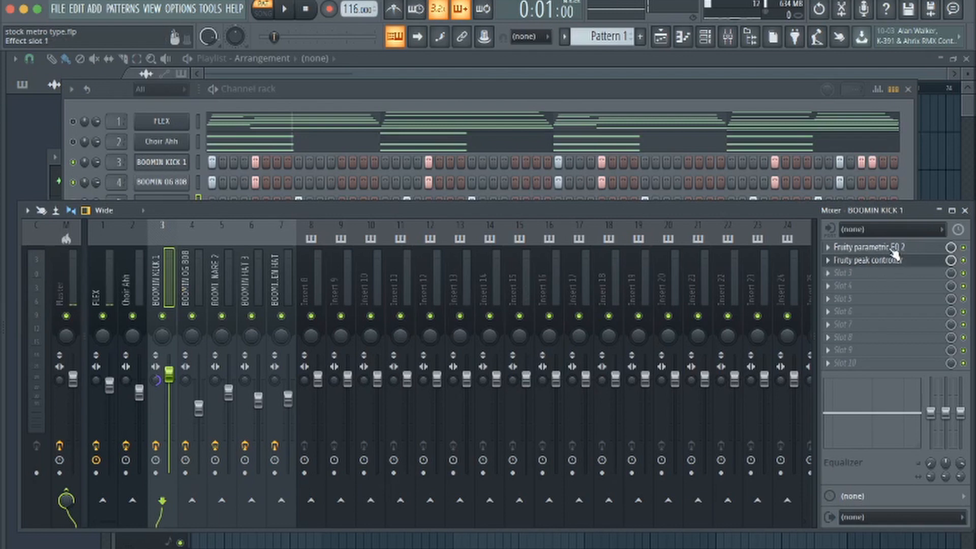
click(867, 247)
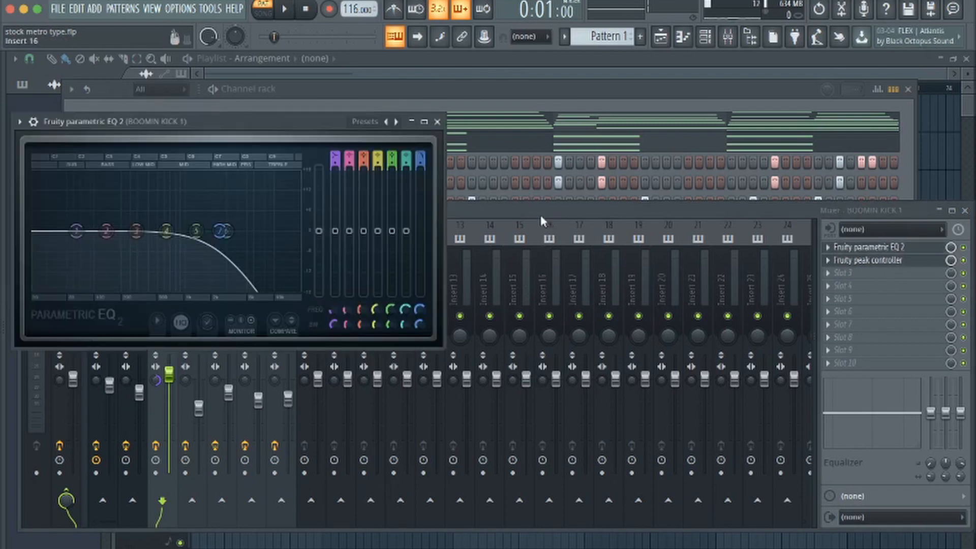
Close the kick's equalizer and inspect the Fruity peak controller settings on the BOOMIN KICK 1 mixer track
click(437, 122)
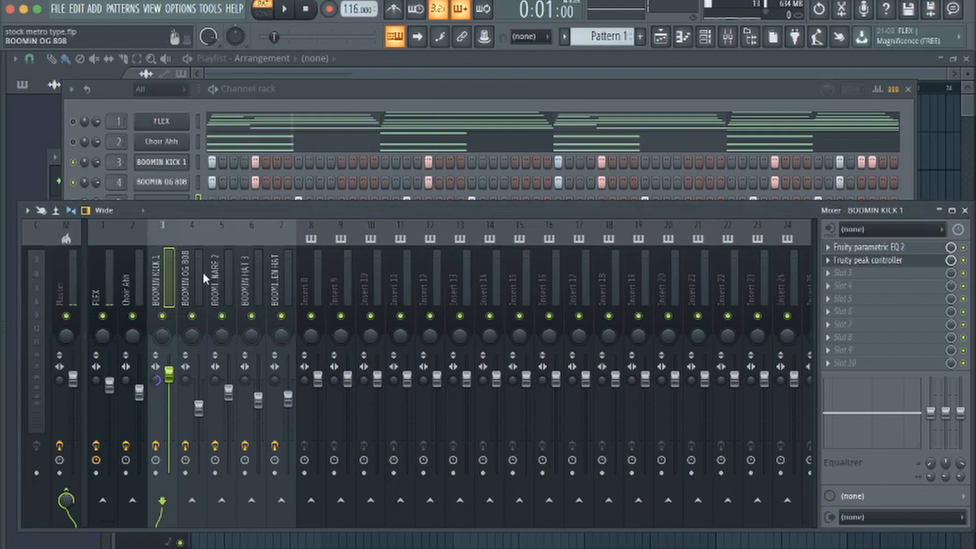
click(883, 262)
click(884, 262)
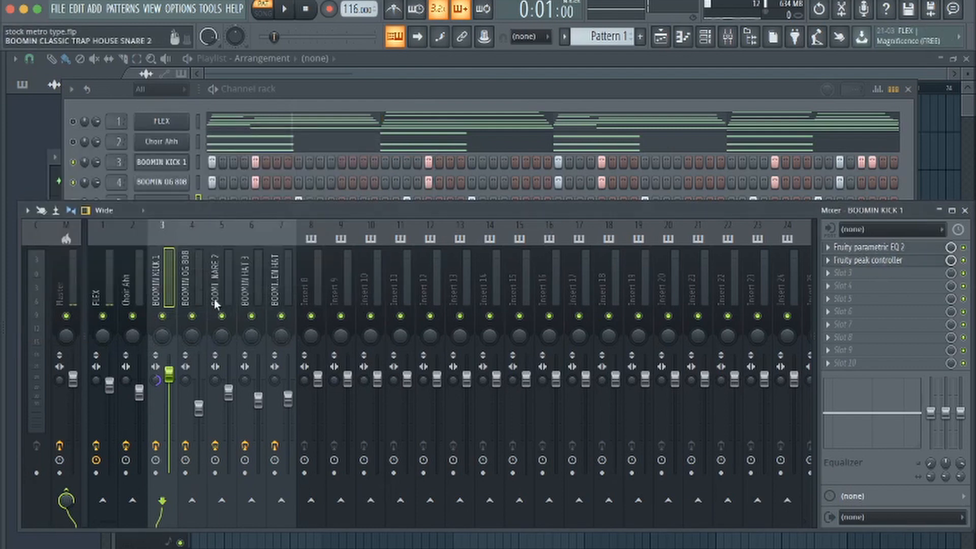
click(869, 262)
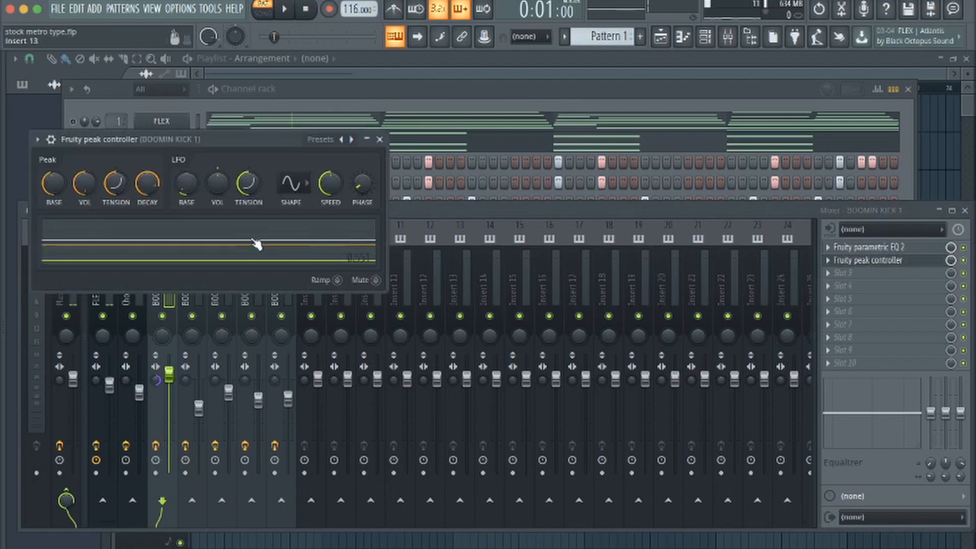
drag(214, 139, 503, 136)
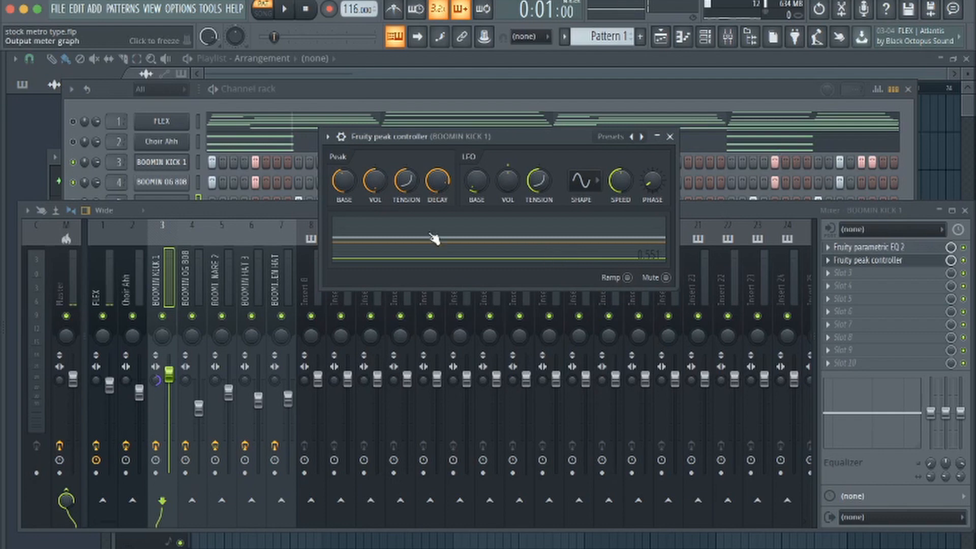
click(670, 137)
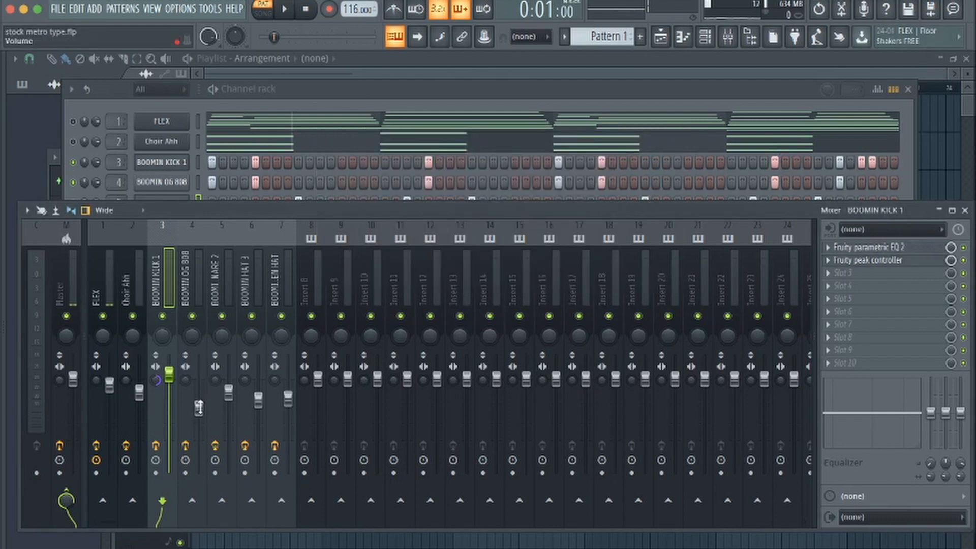
Check the internal controller options in the controller link settings for the BOOMIN OG 808 track's volume fader
right_click(198, 406)
click(234, 506)
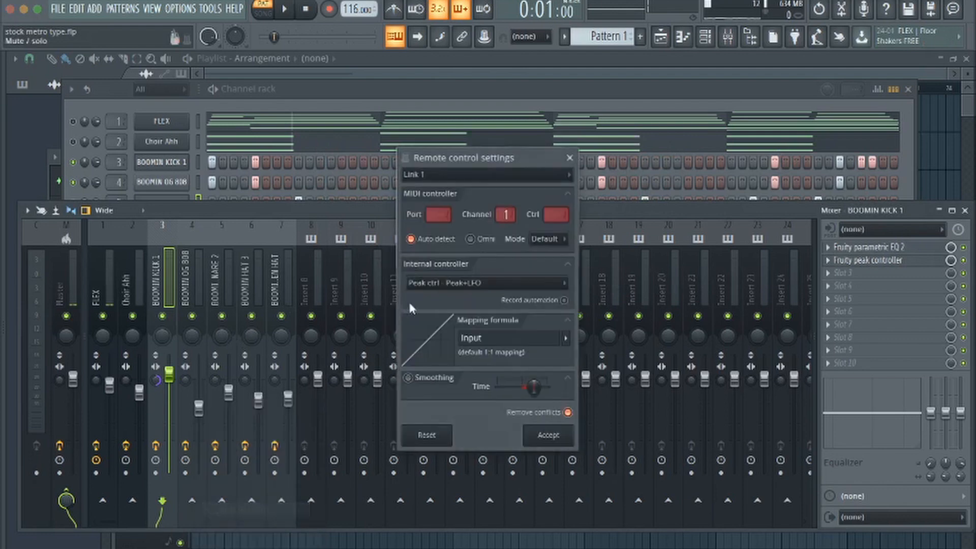
click(490, 286)
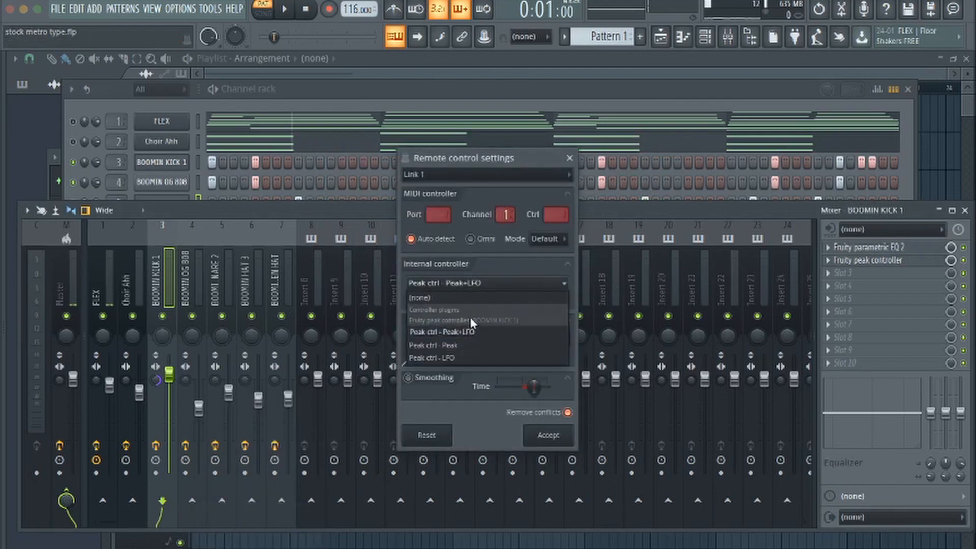
click(569, 160)
Isolate the BOOMIN KICK 1 and BOOMIN OG 808 mixer tracks and audition them together
right_click(163, 317)
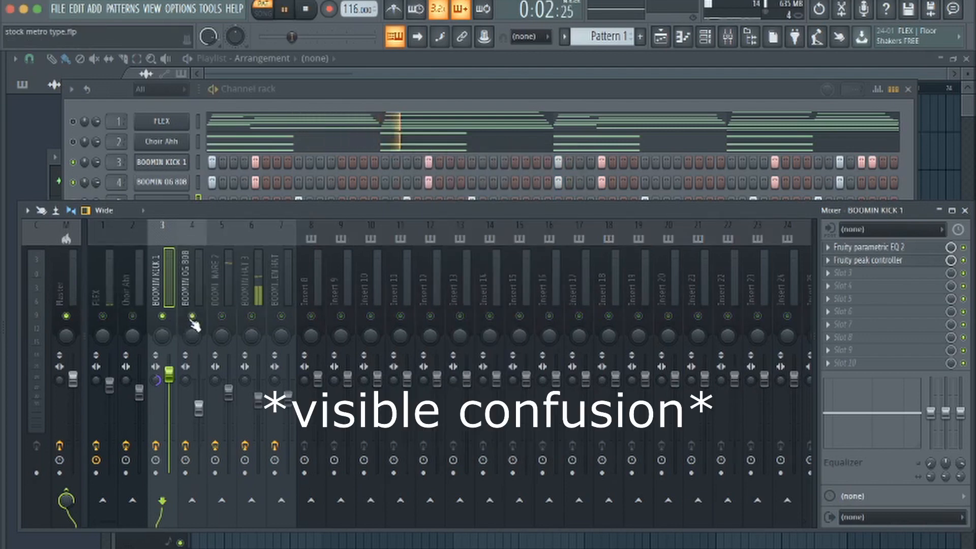
key(space)
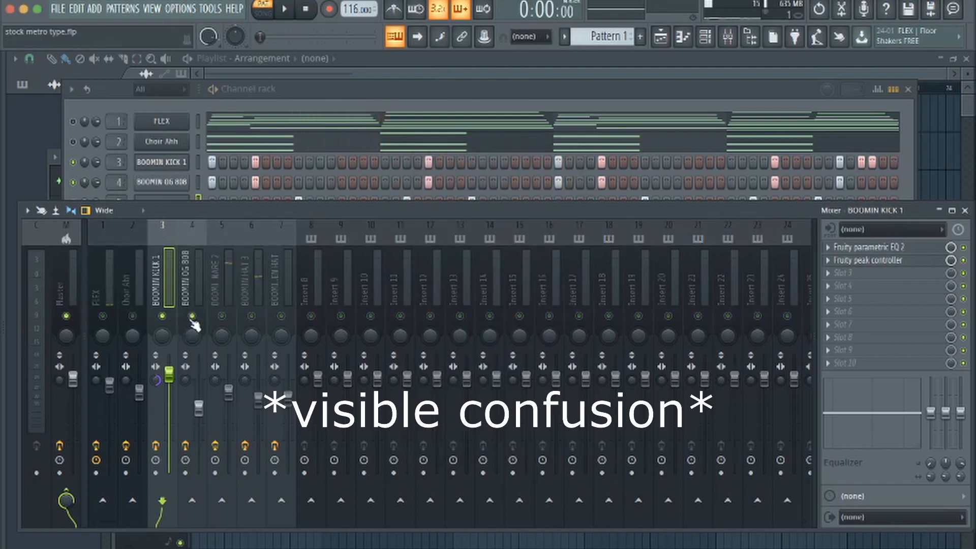
key(space)
click(306, 9)
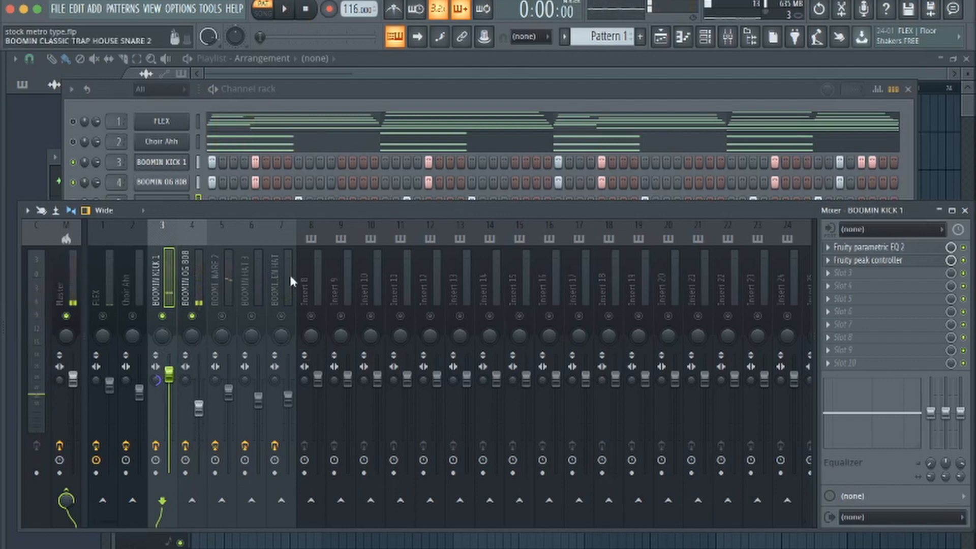
Reopen the kick's Fruity parametric EQ 2 and view the controller link options for the band 1 level
click(884, 248)
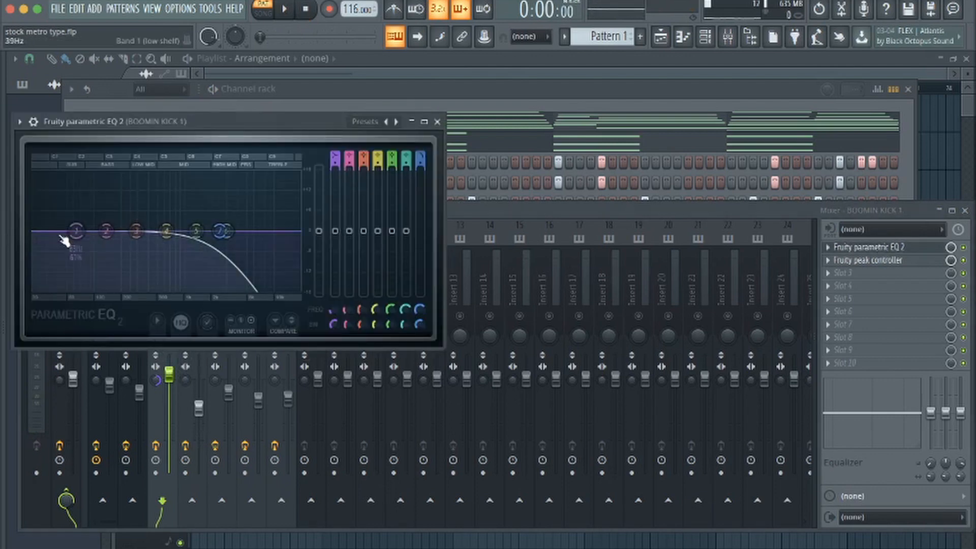
right_click(75, 235)
click(97, 249)
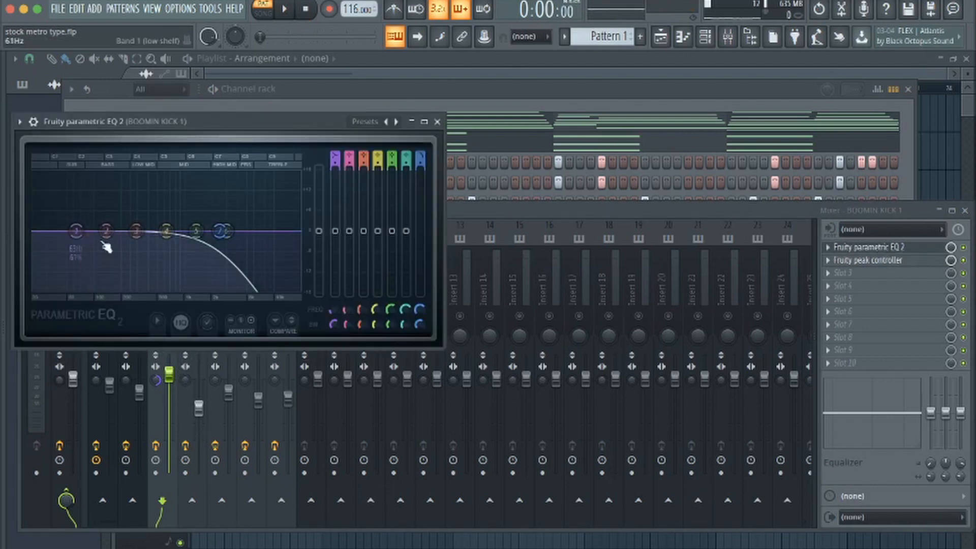
right_click(336, 233)
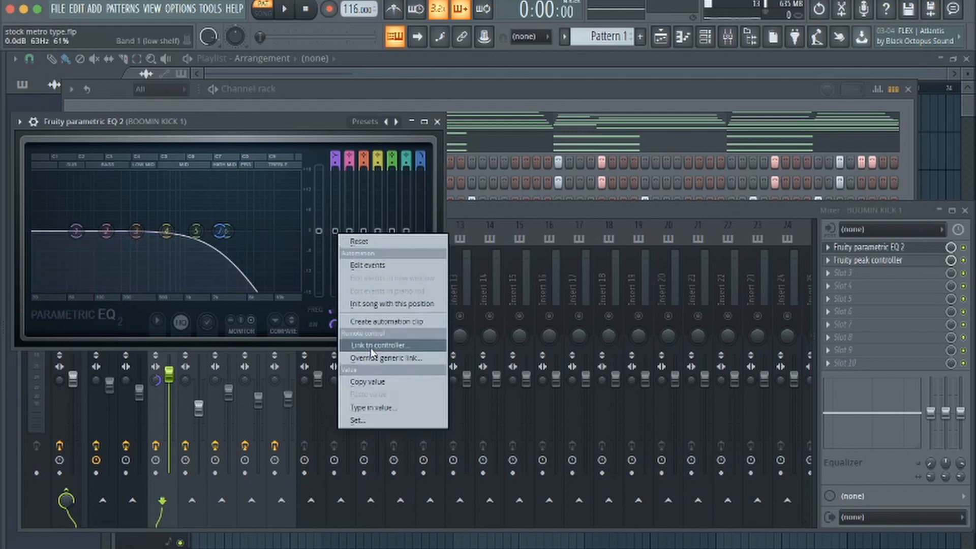
click(330, 141)
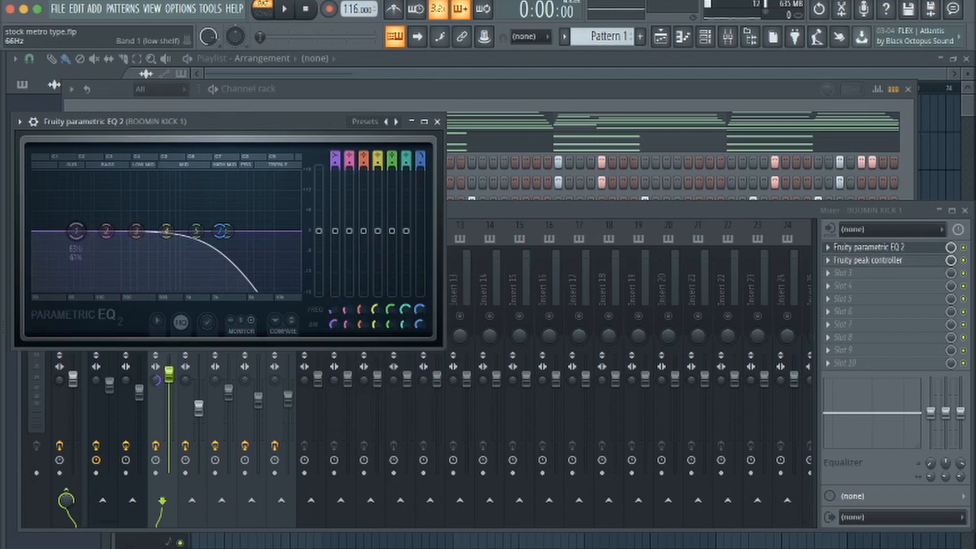
Try lowering the kick equalizer's band 1 to -5.0 dB at 191 Hz, reset the band and close the equalizer
drag(77, 232, 120, 248)
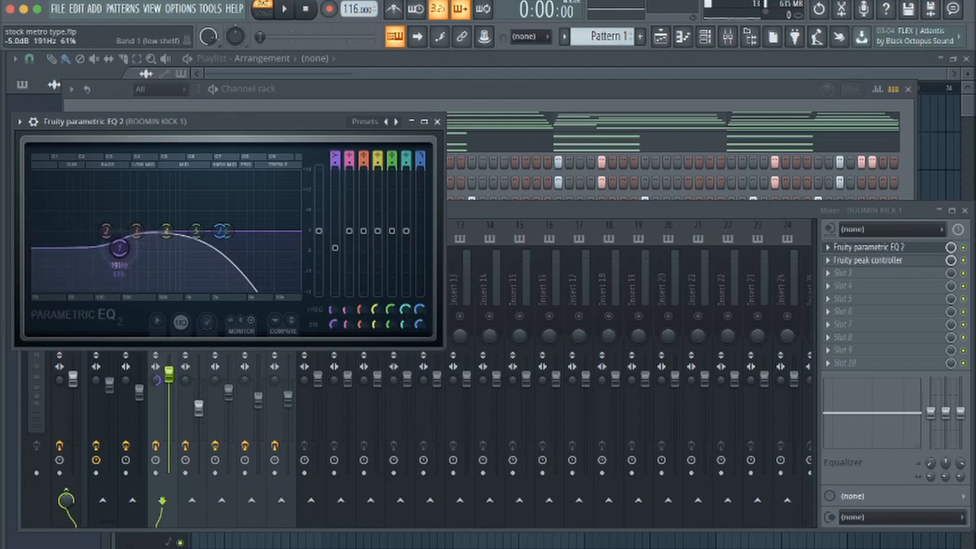
right_click(120, 249)
click(141, 268)
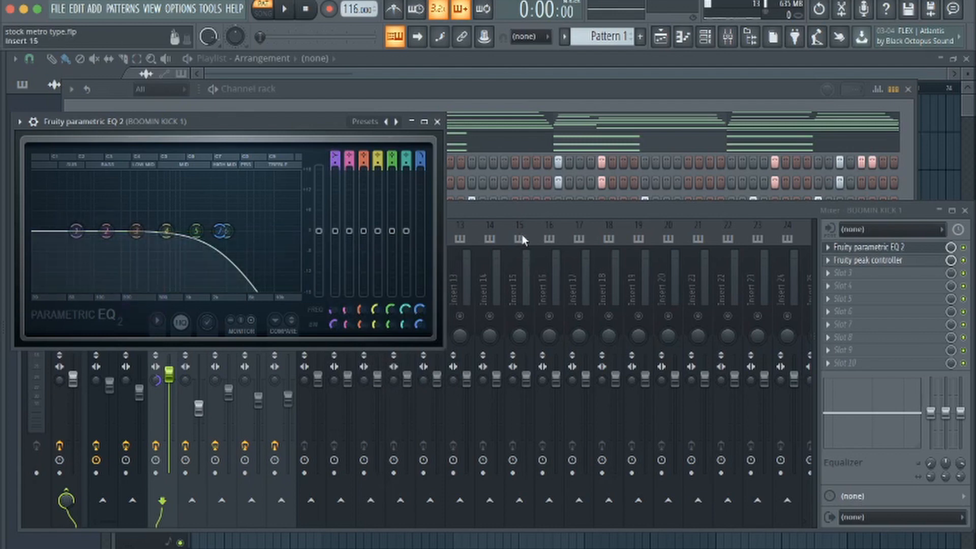
click(528, 218)
click(437, 122)
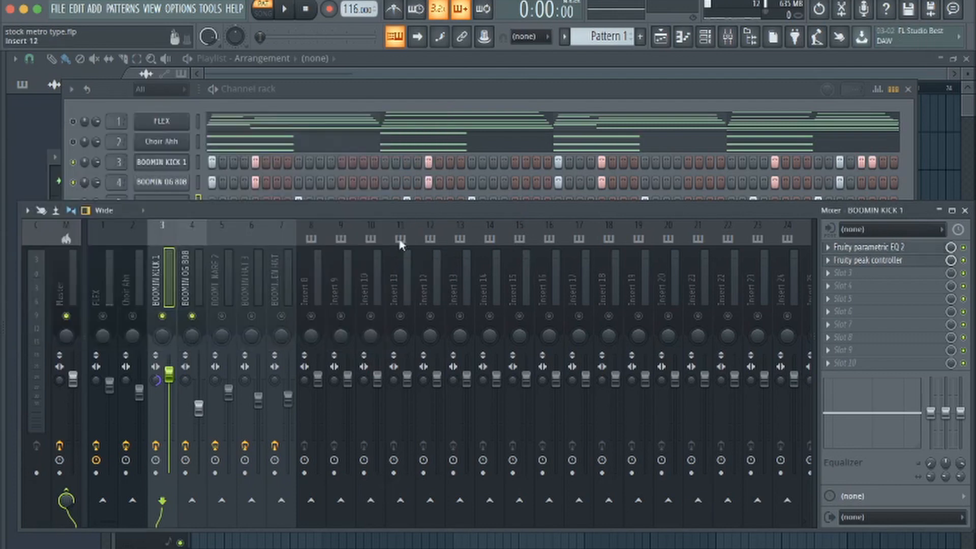
Review the effects on the snare and hat mixer tracks and unmute the BOOMIN HAT 3 and open hat tracks
click(221, 280)
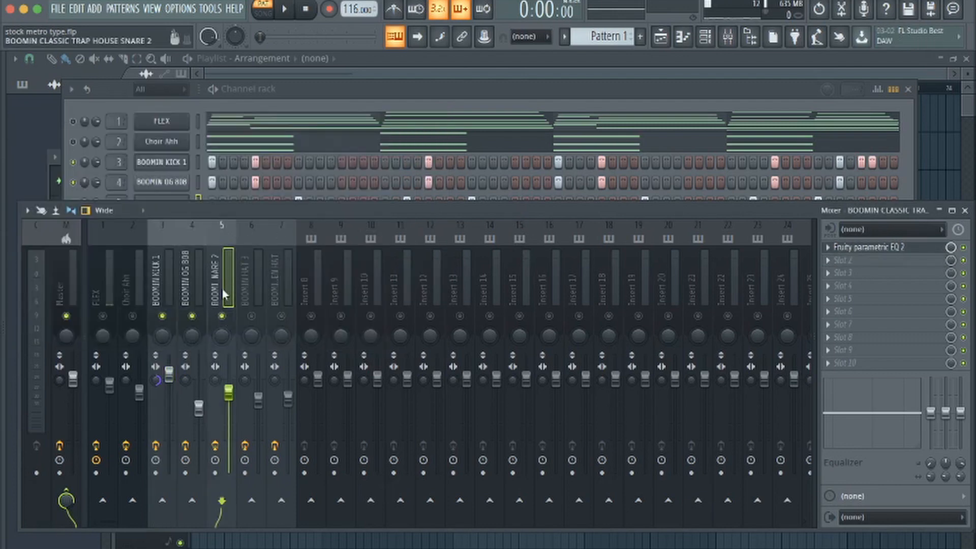
key(Right)
key(Right)
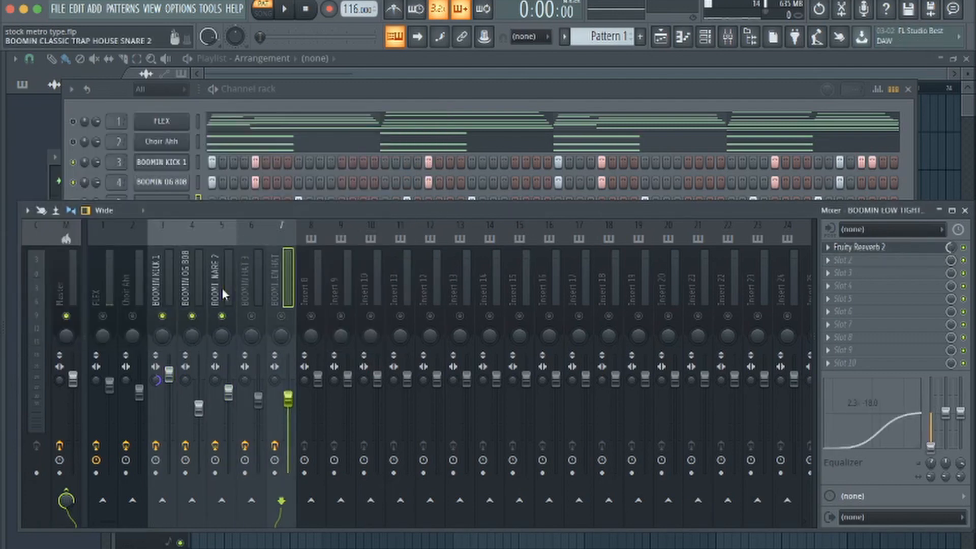
click(252, 315)
click(281, 316)
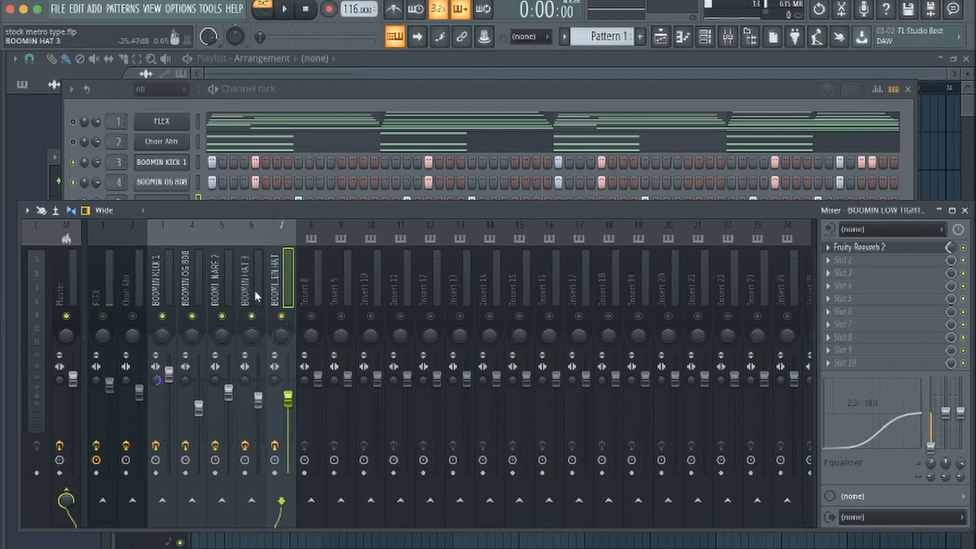
click(255, 288)
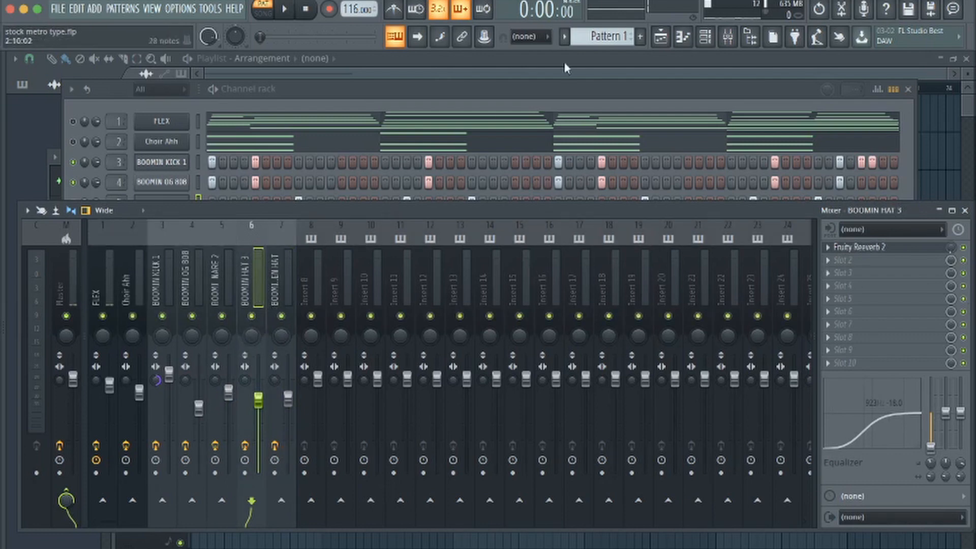
Show the playlist and split Pattern 1 into separate patterns for each channel
click(660, 38)
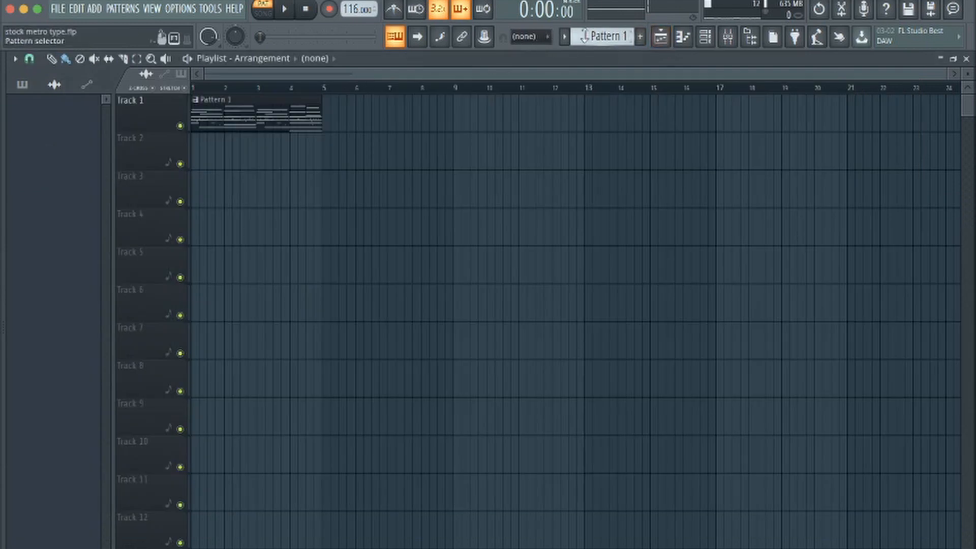
click(605, 36)
click(663, 243)
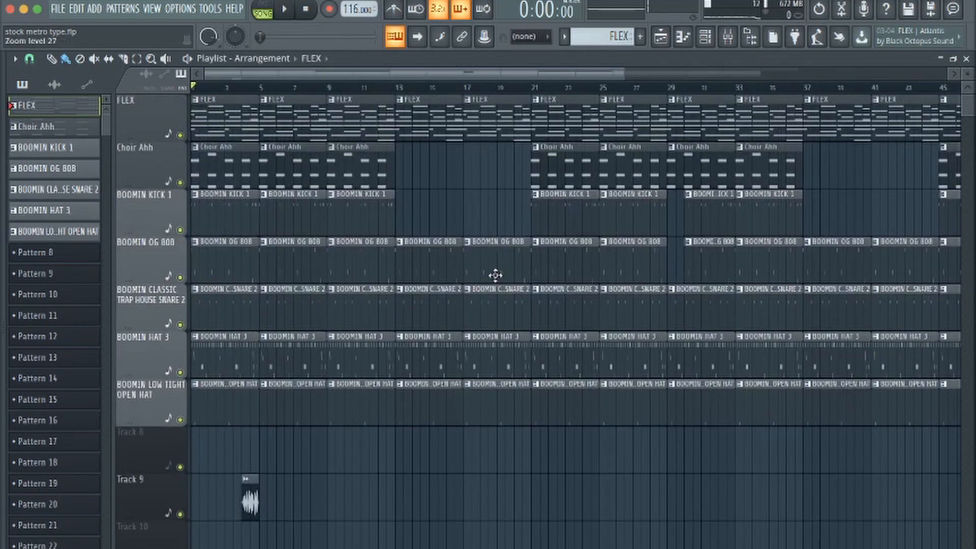
Save the project and play the full arrangement in song mode, following it along the playlist
key(ctrl+s)
key(space)
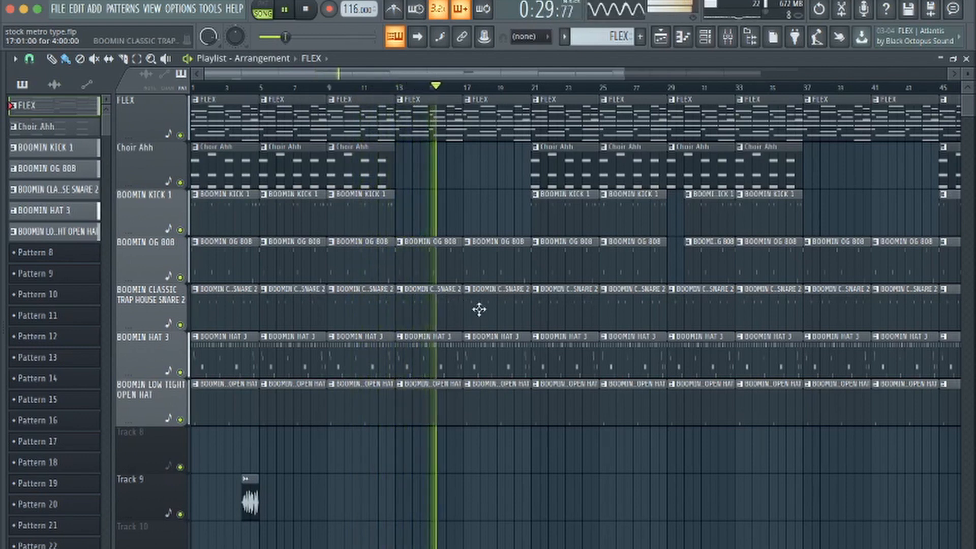
scroll(476, 325, right, 3)
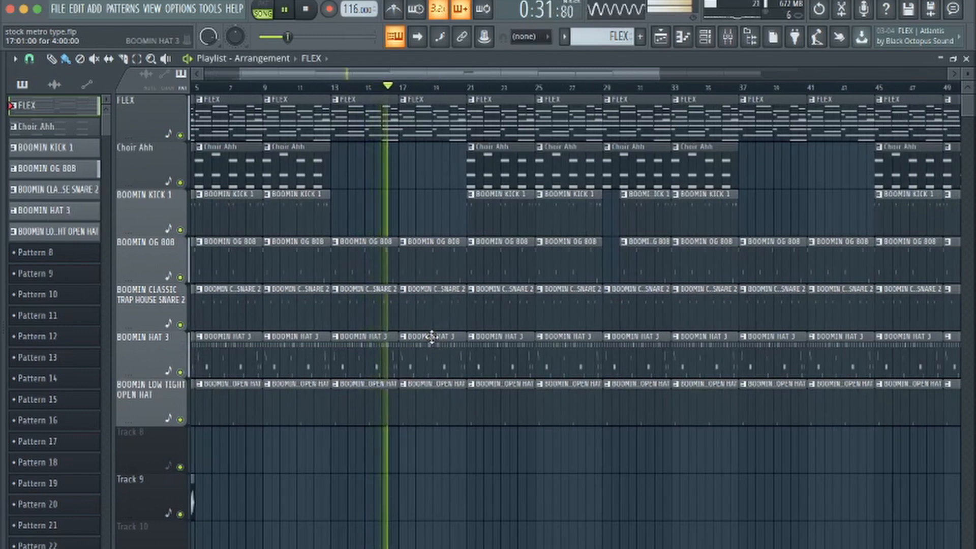